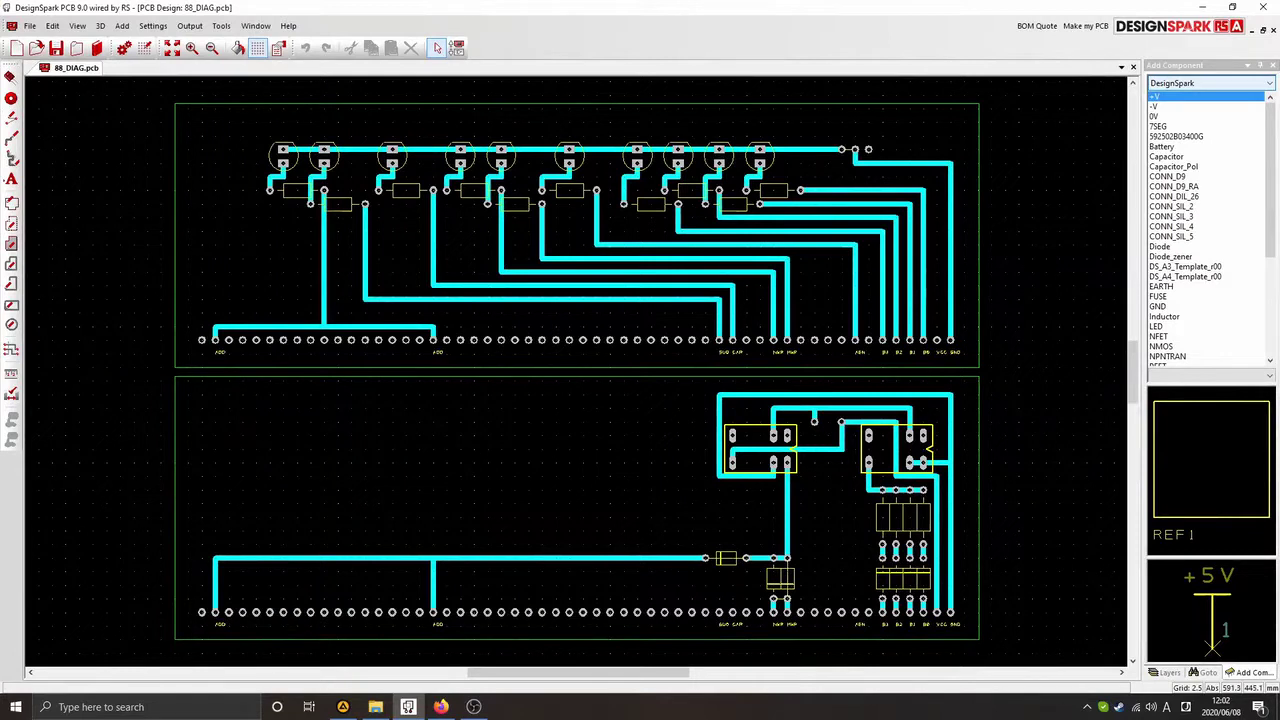
# Run Manufacturing Plots for bottom copper and drill data, excluding Top Silkscreen, Resist and Paste
pyautogui.click(187, 27)
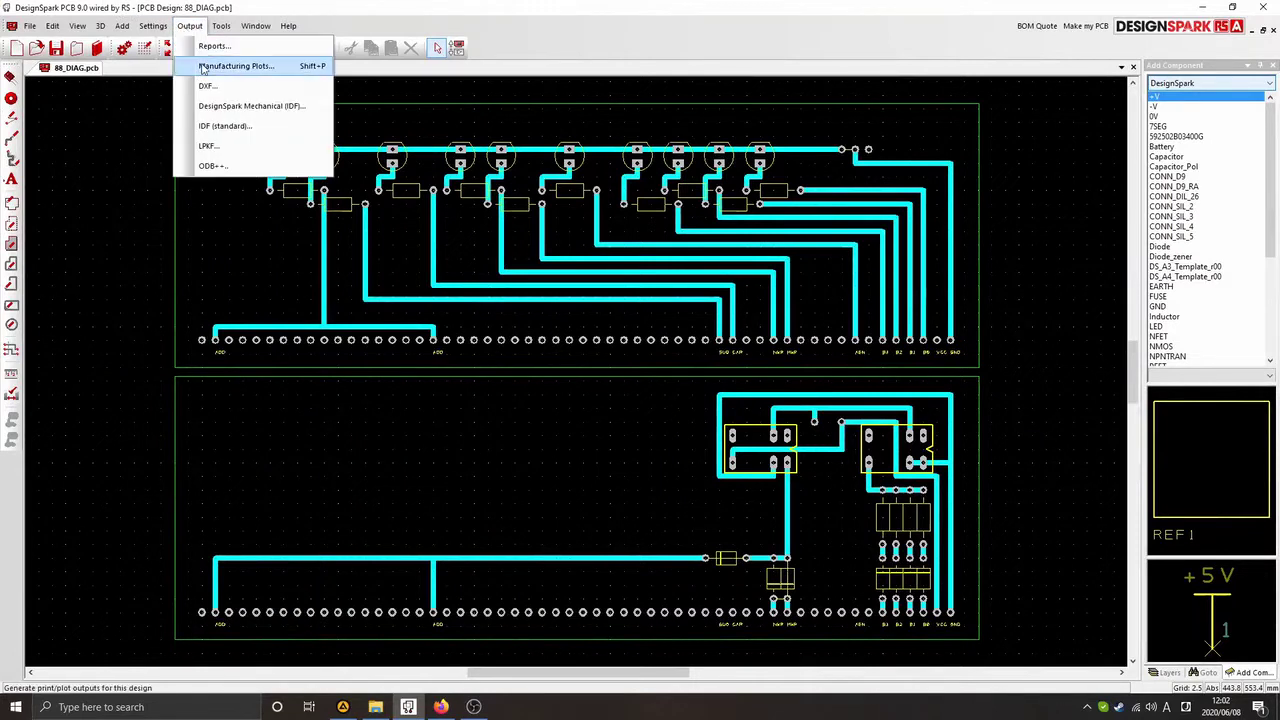
pyautogui.click(203, 67)
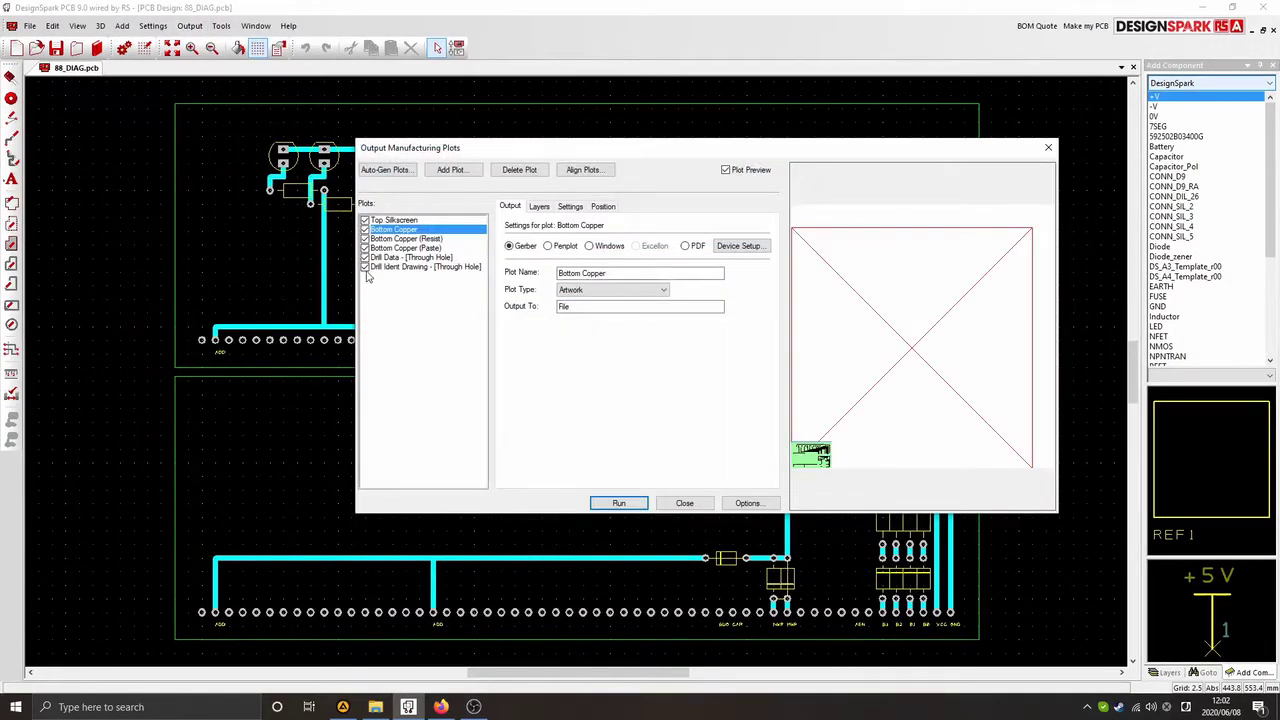
pyautogui.click(366, 248)
pyautogui.press('Up')
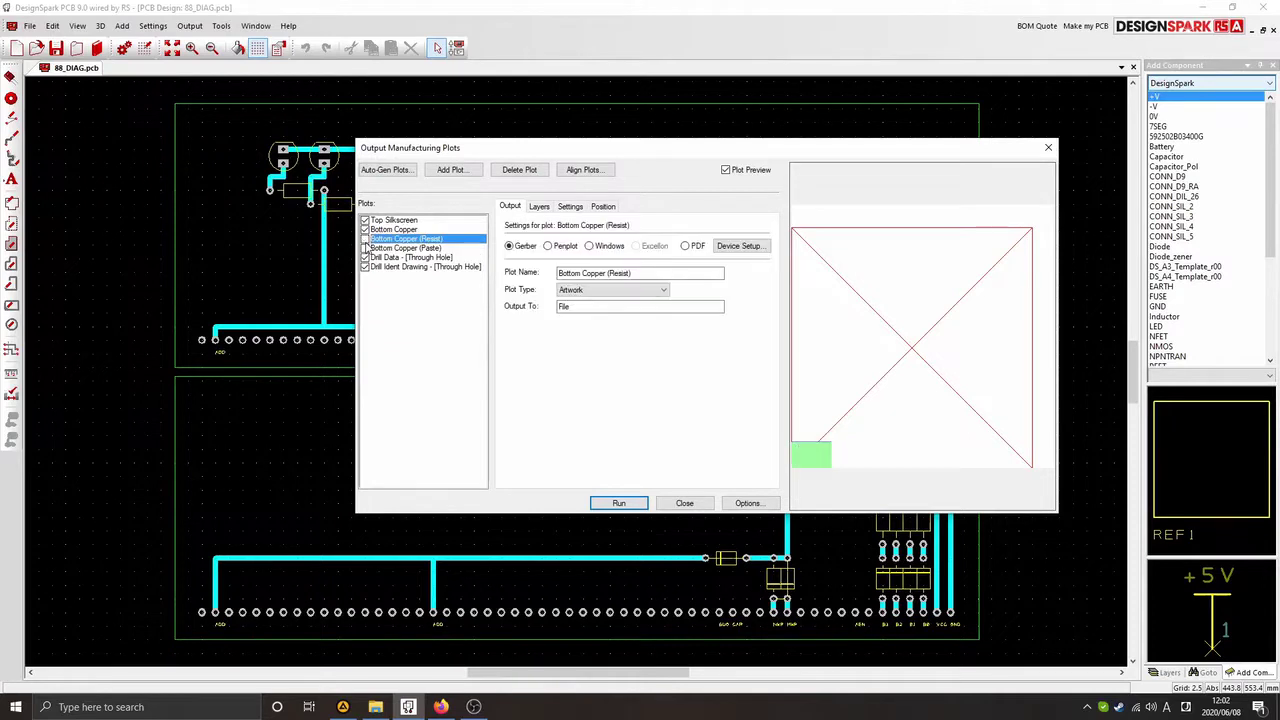
pyautogui.click(365, 220)
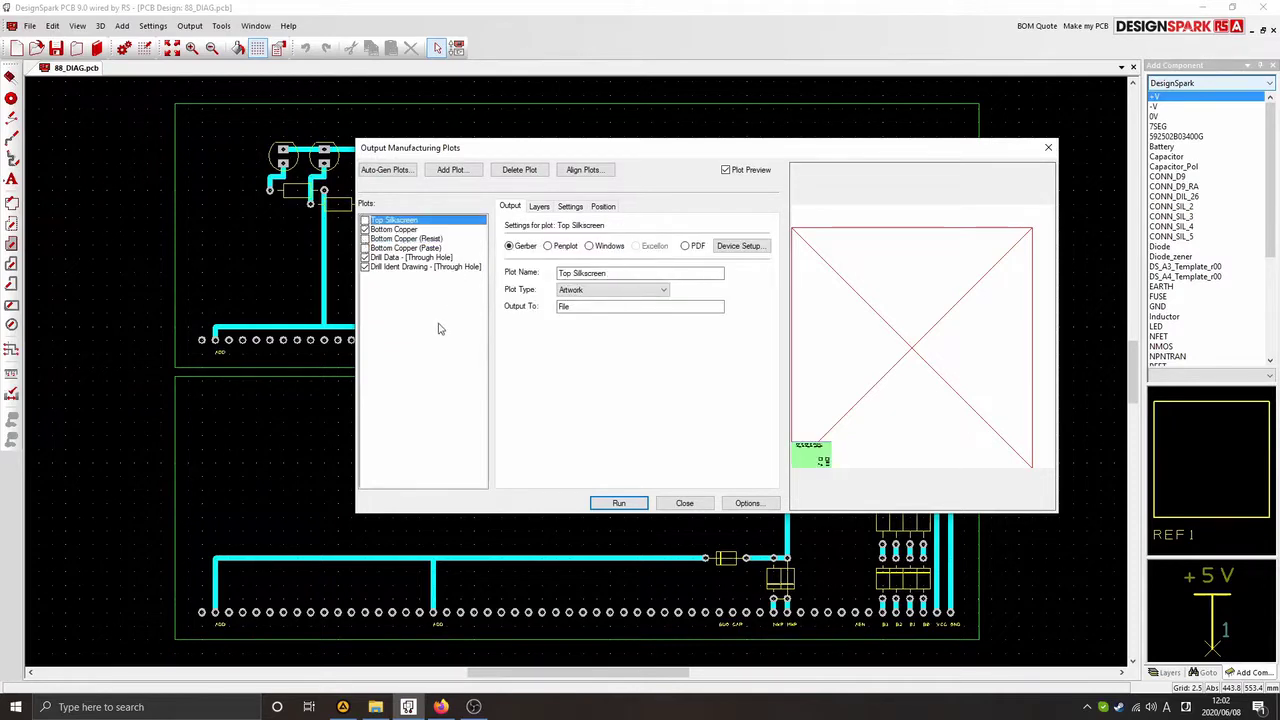
pyautogui.click(410, 230)
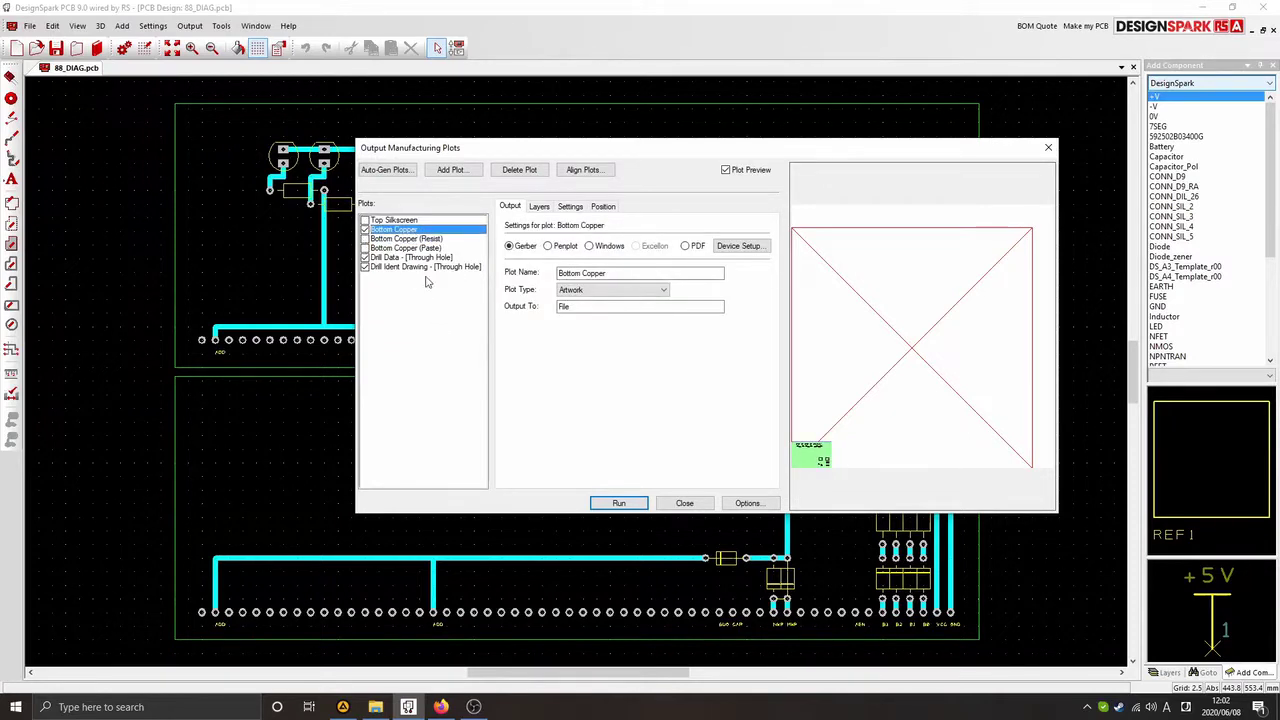
pyautogui.click(624, 504)
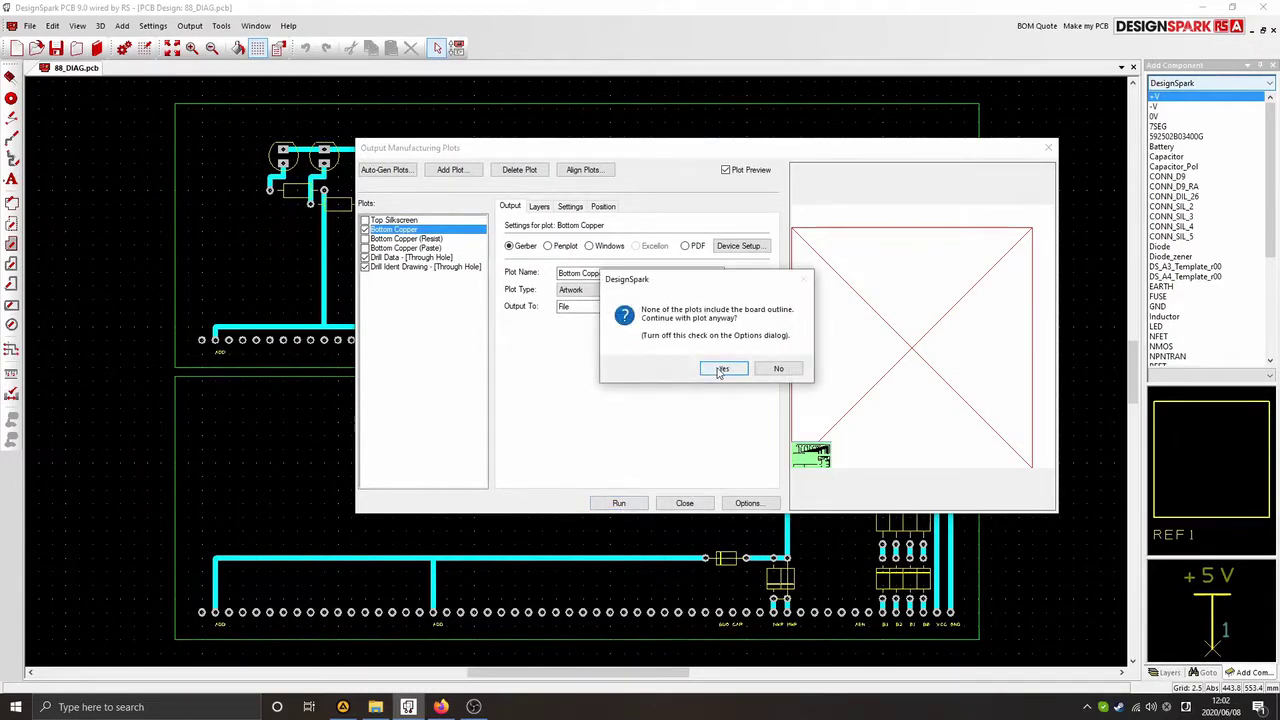
pyautogui.click(721, 369)
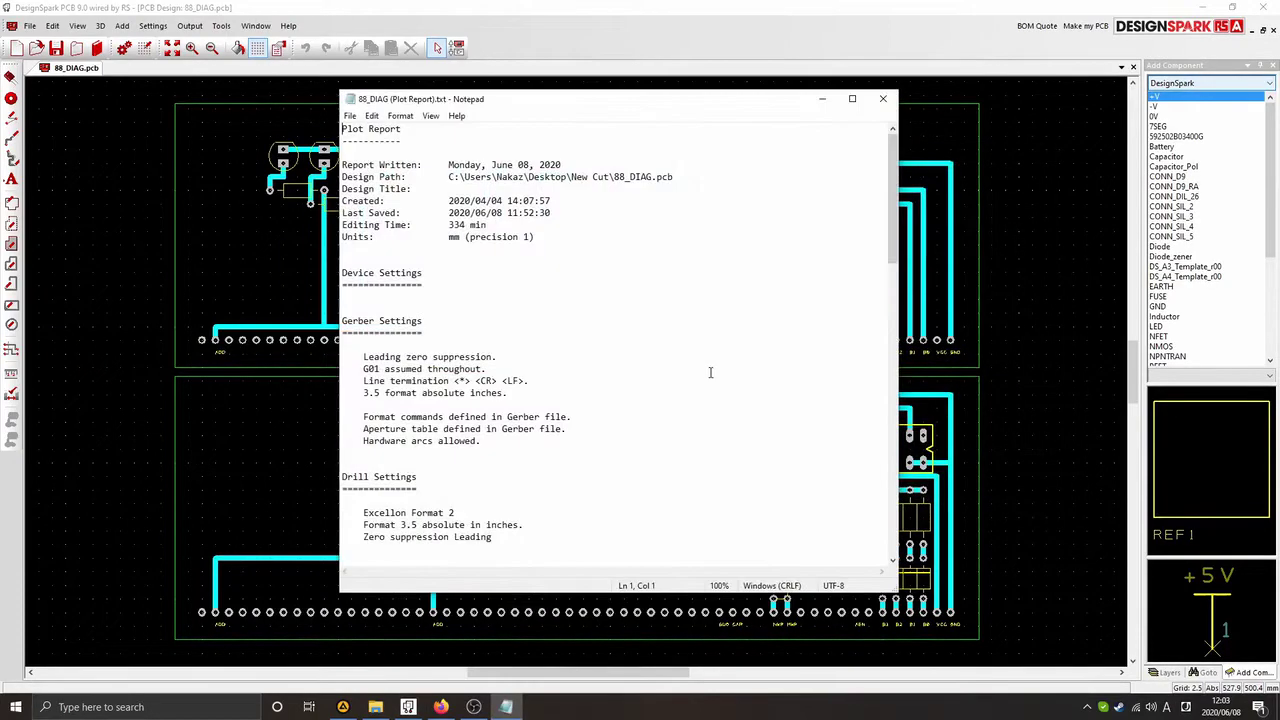
pyautogui.click(883, 98)
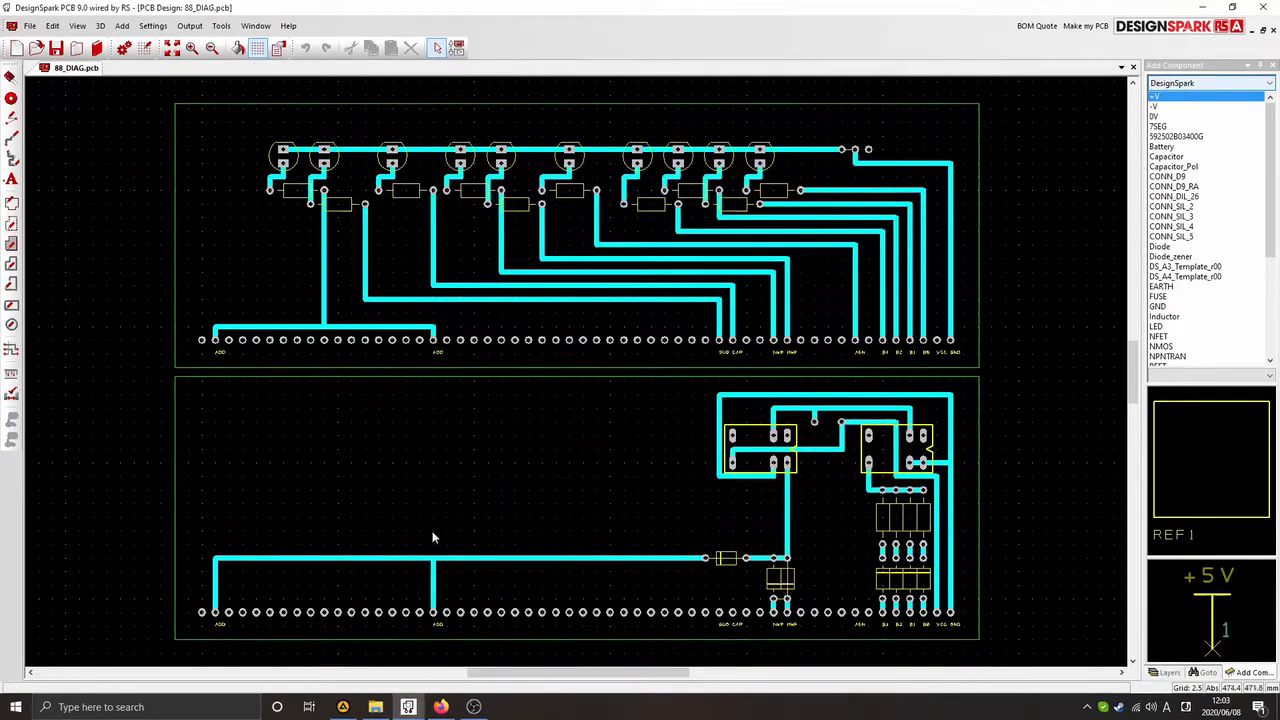
# Move the five generated output files into the New Cut project's Gerber folder
pyautogui.click(376, 708)
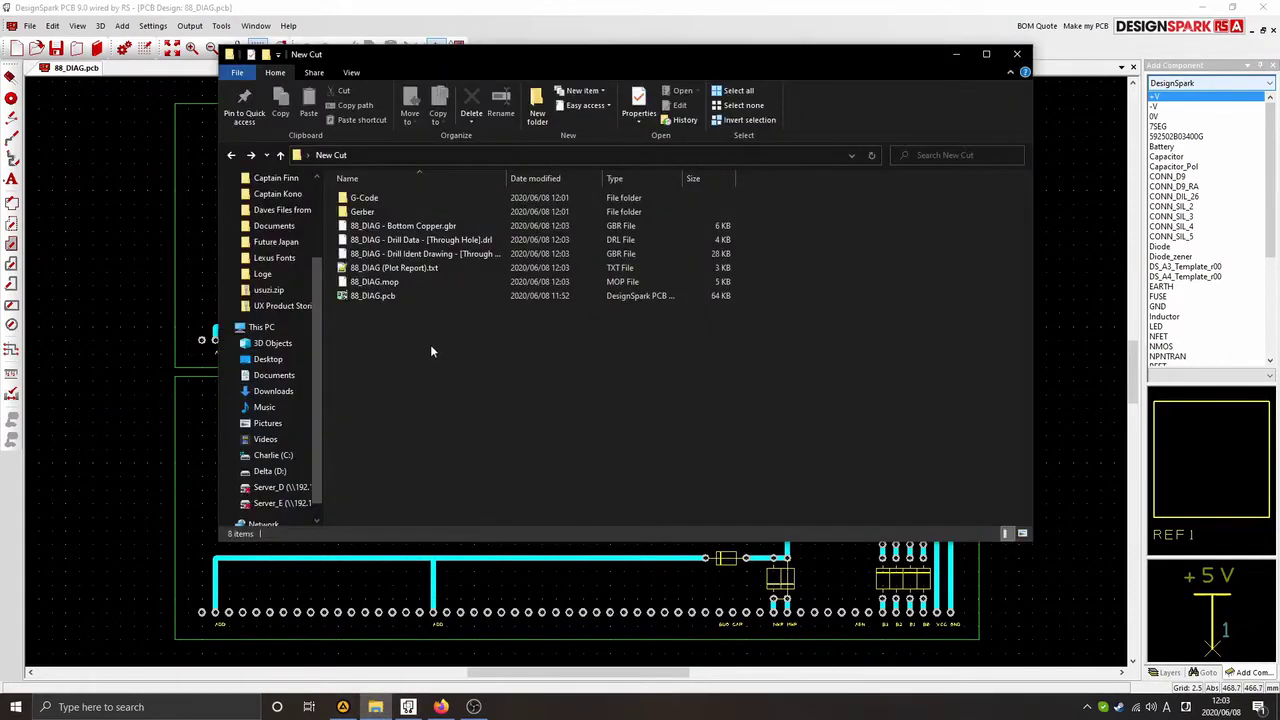
pyautogui.click(385, 282)
pyautogui.keyDown('shift'); pyautogui.click(390, 228); pyautogui.keyUp('shift')
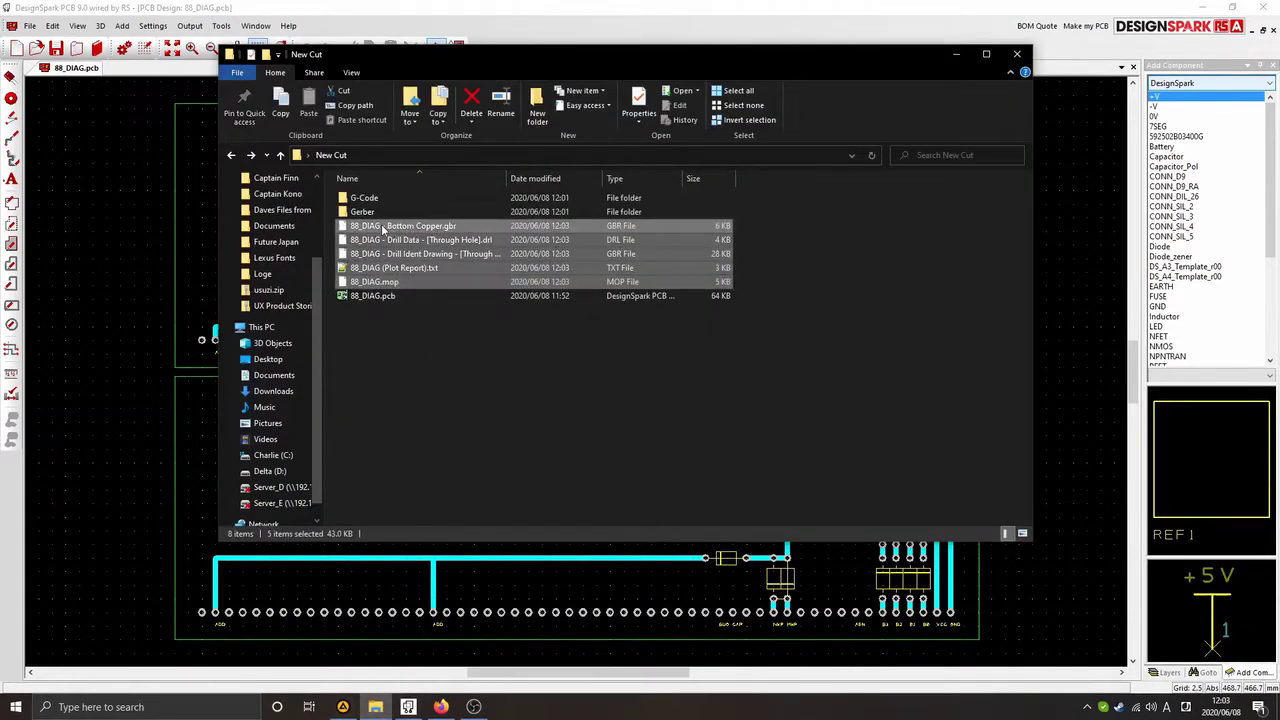
pyautogui.moveTo(383, 229); pyautogui.dragTo(362, 212)
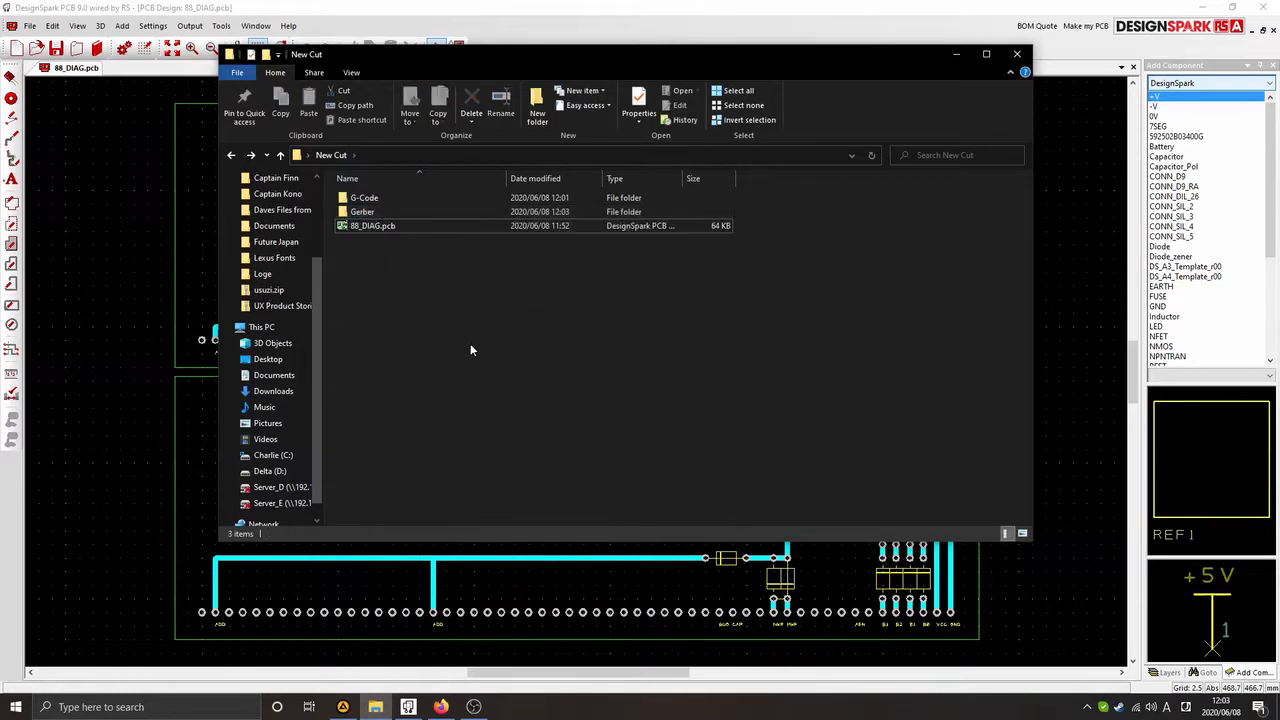
pyautogui.click(215, 10)
# In Manufacturing Plots, untick every plot except Bottom Copper
pyautogui.click(189, 25)
pyautogui.click(212, 64)
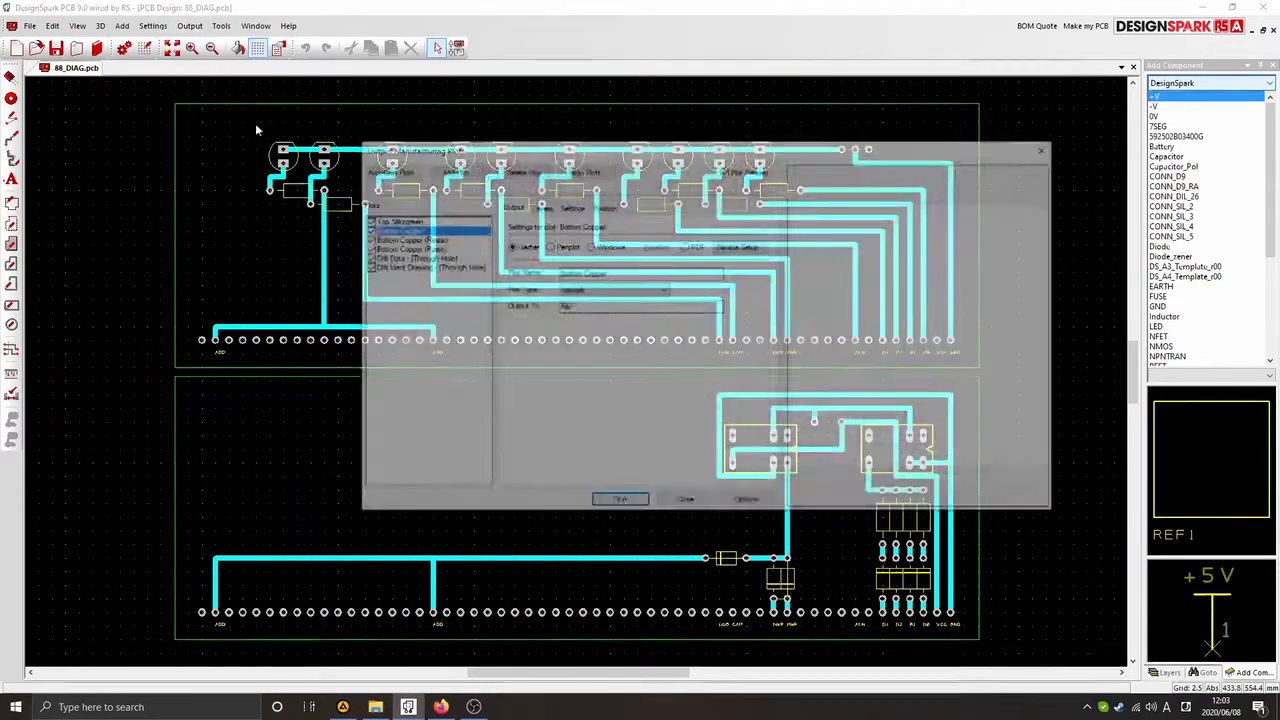
pyautogui.click(425, 266)
pyautogui.click(405, 248)
pyautogui.click(365, 248)
pyautogui.click(366, 258)
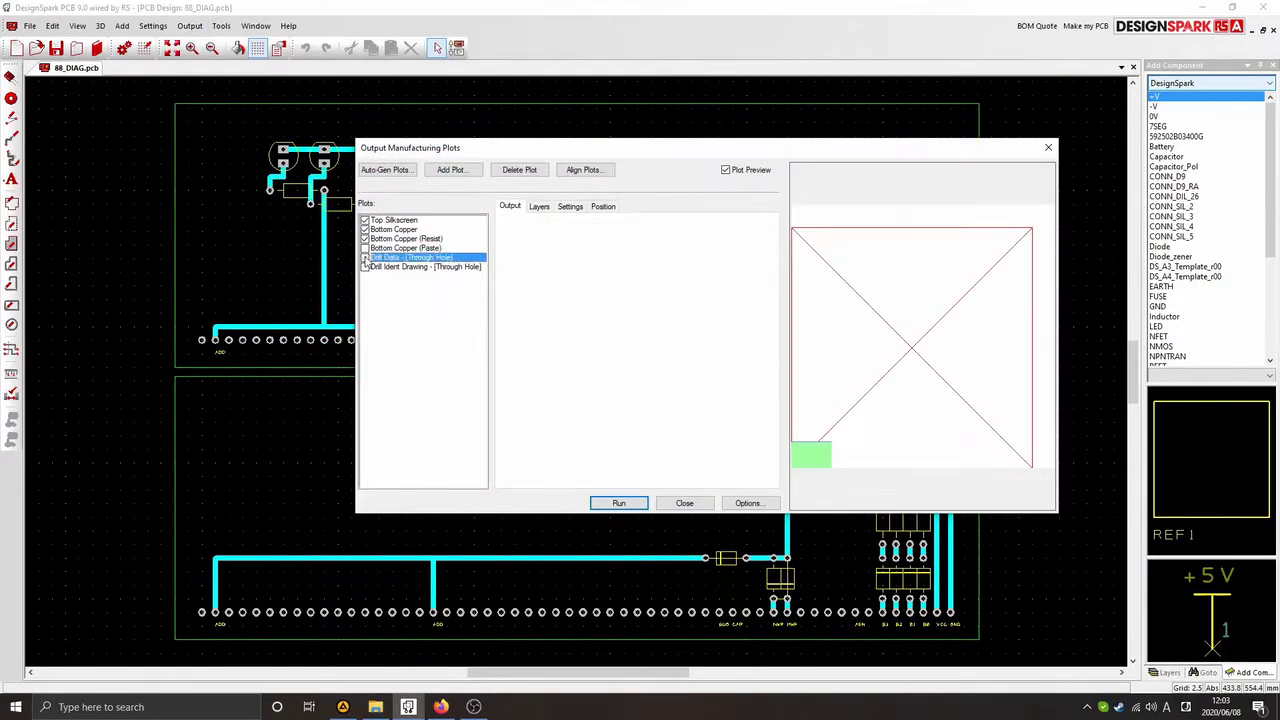
pyautogui.click(410, 238)
pyautogui.click(400, 219)
# Set the Bottom Copper plot's layers to Board Outline Y and Bottom Copper N, then run it
pyautogui.click(400, 229)
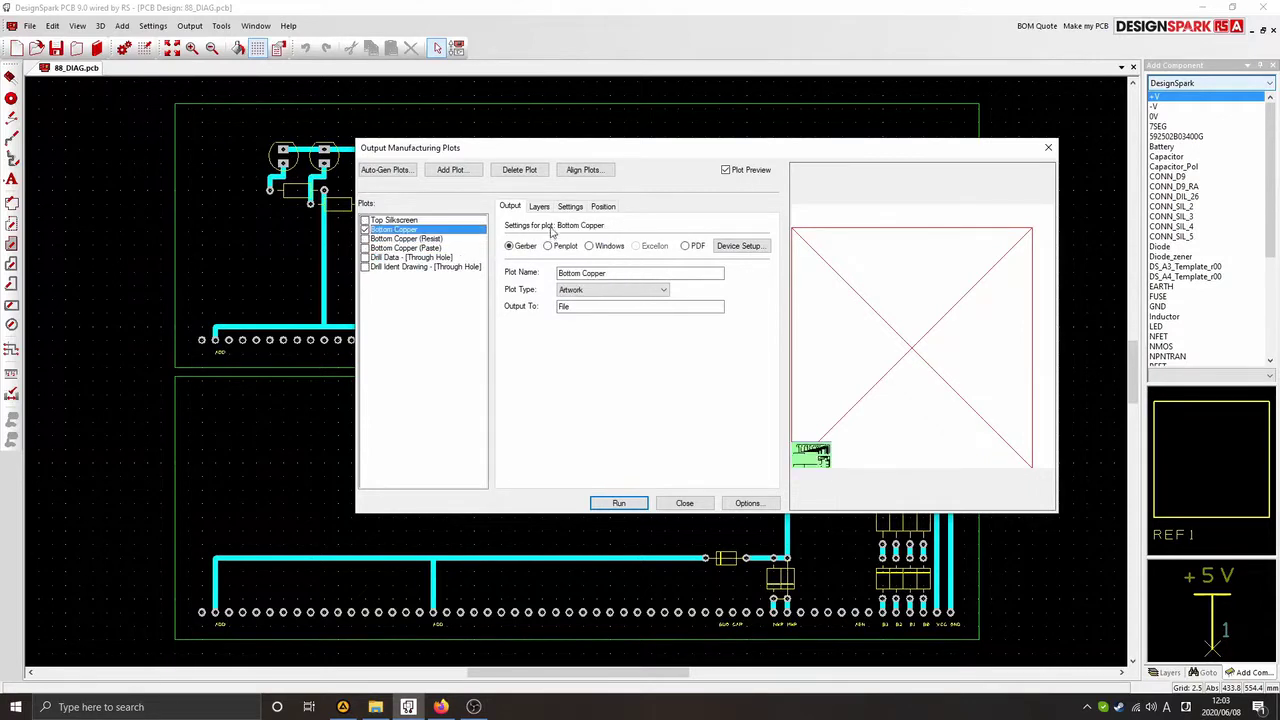
pyautogui.click(539, 206)
pyautogui.click(530, 255)
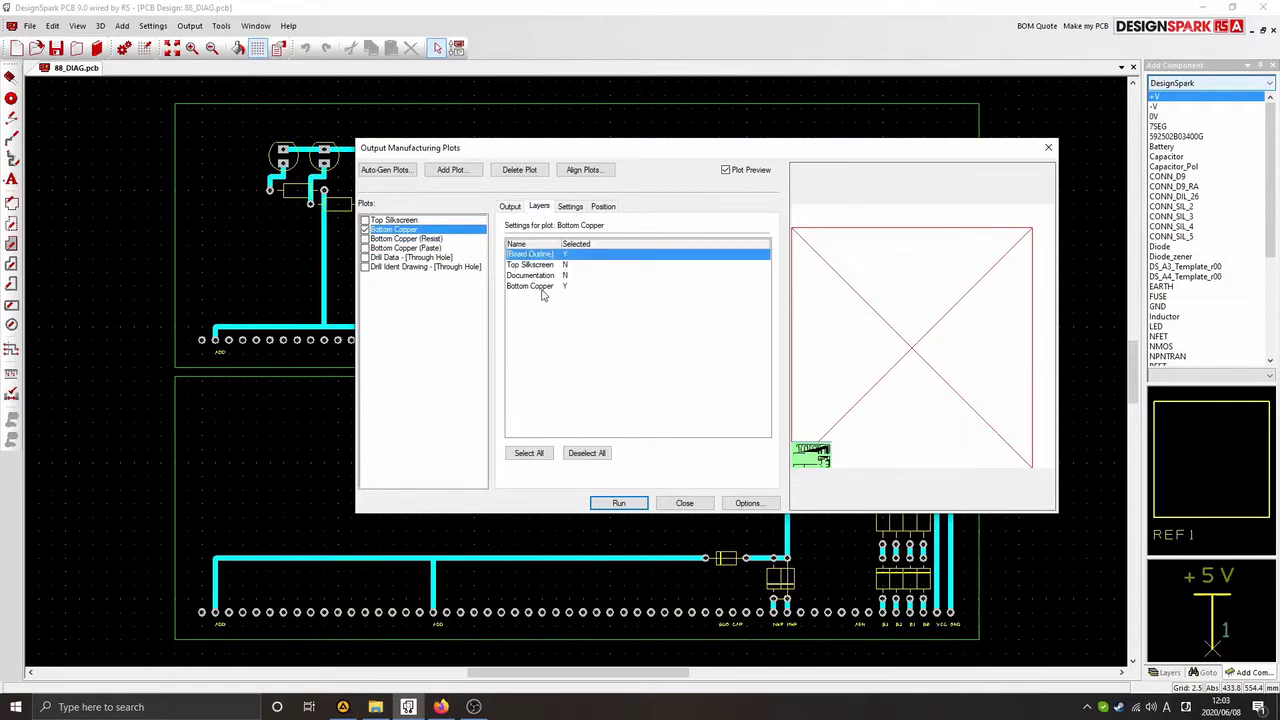
pyautogui.click(541, 288)
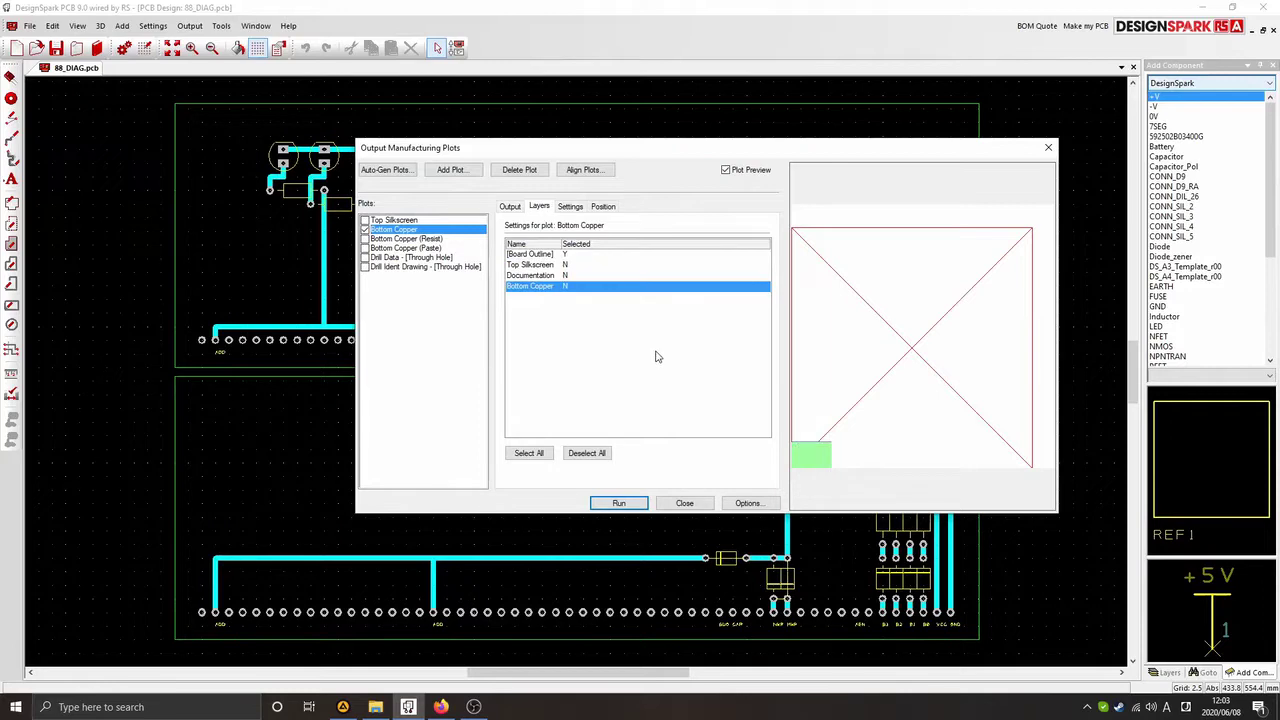
pyautogui.click(618, 503)
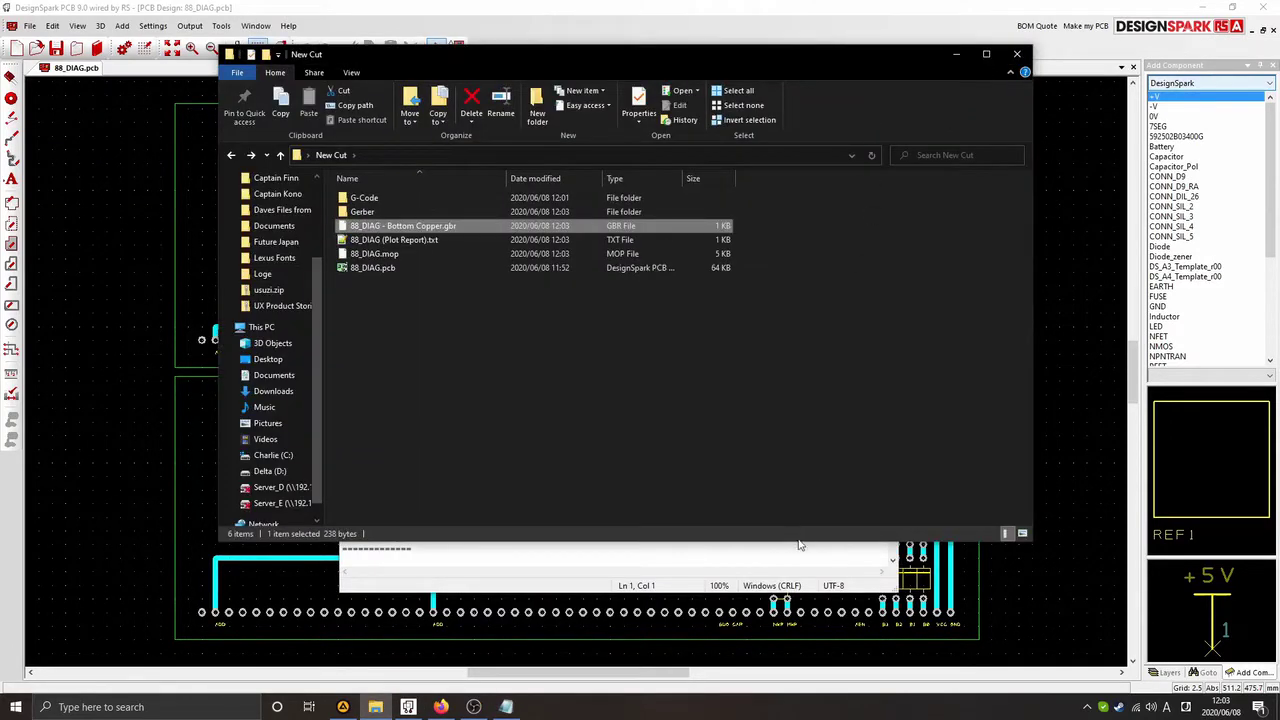
# Close the plot report and delete the report .txt and 88_DIAG.mop files
pyautogui.click(800, 545)
pyautogui.hotkey('alt', 'F4')
pyautogui.click(736, 399)
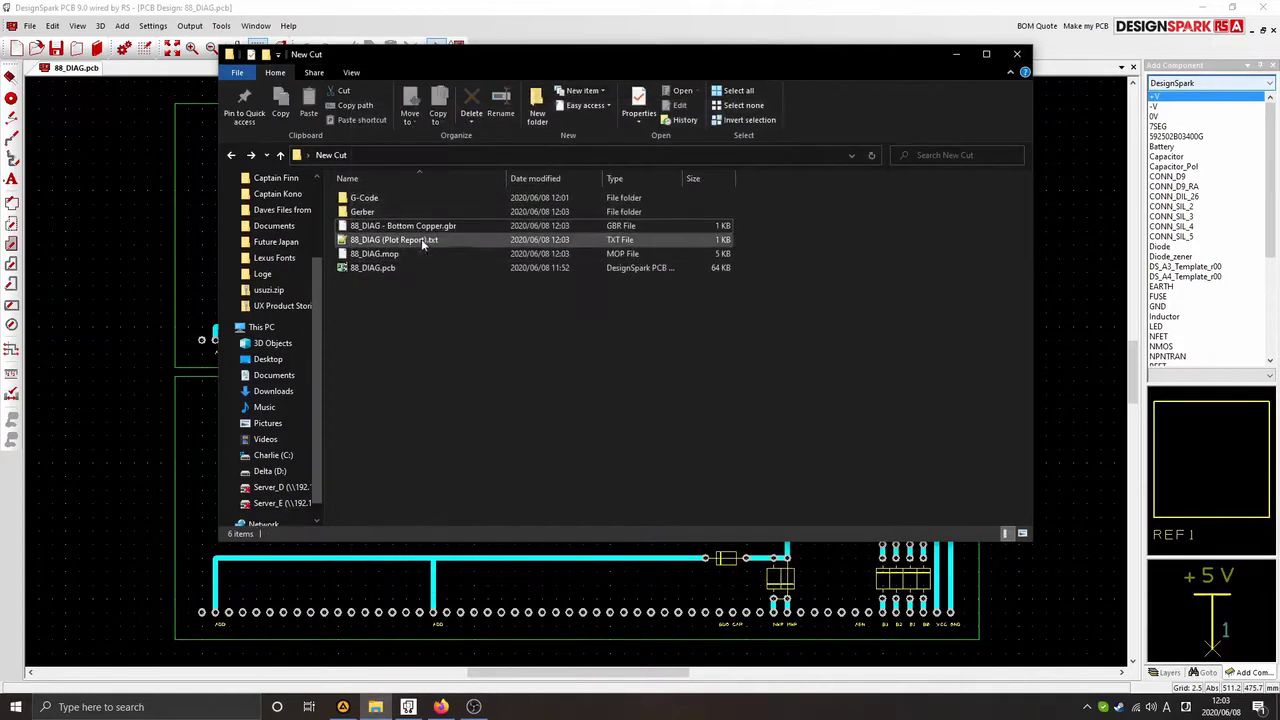
pyautogui.click(421, 240)
pyautogui.keyDown('ctrl'); pyautogui.click(385, 253); pyautogui.keyUp('ctrl')
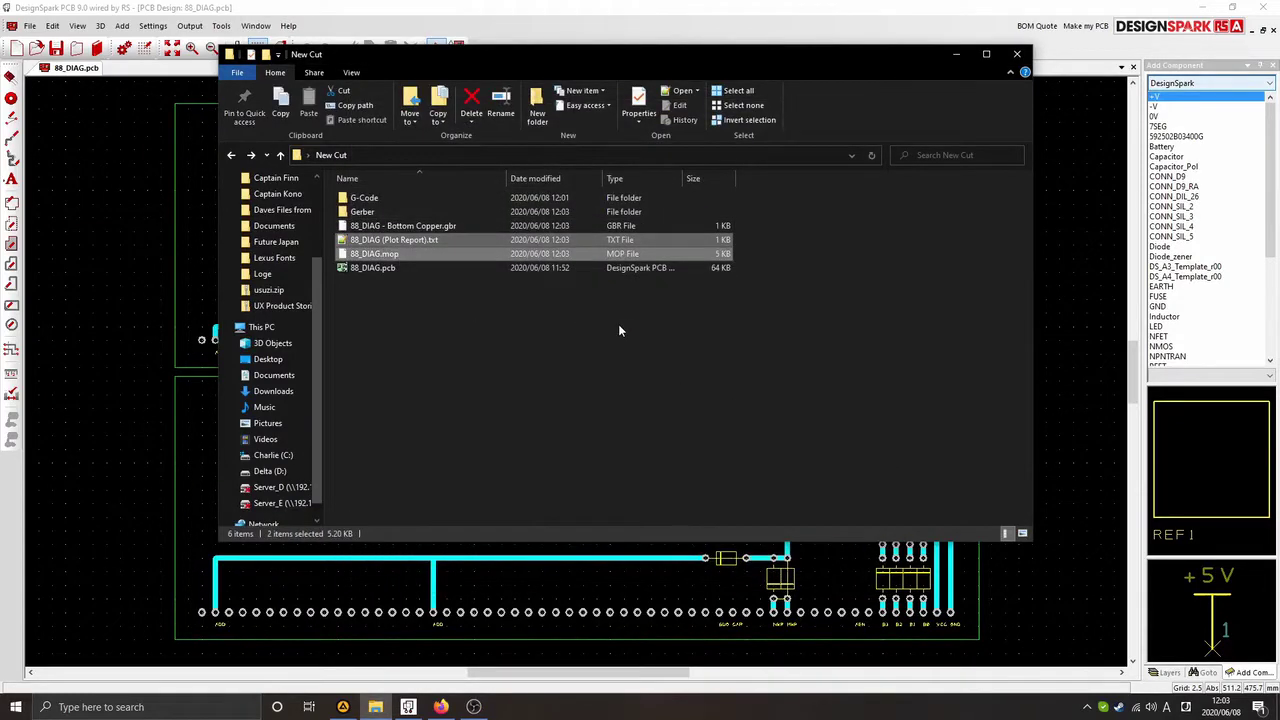
pyautogui.press('Delete')
# Rename 88_DIAG - Bottom Copper.gbr to 88_DIAG - Cut.gbr and move it into Gerber
pyautogui.click(399, 225)
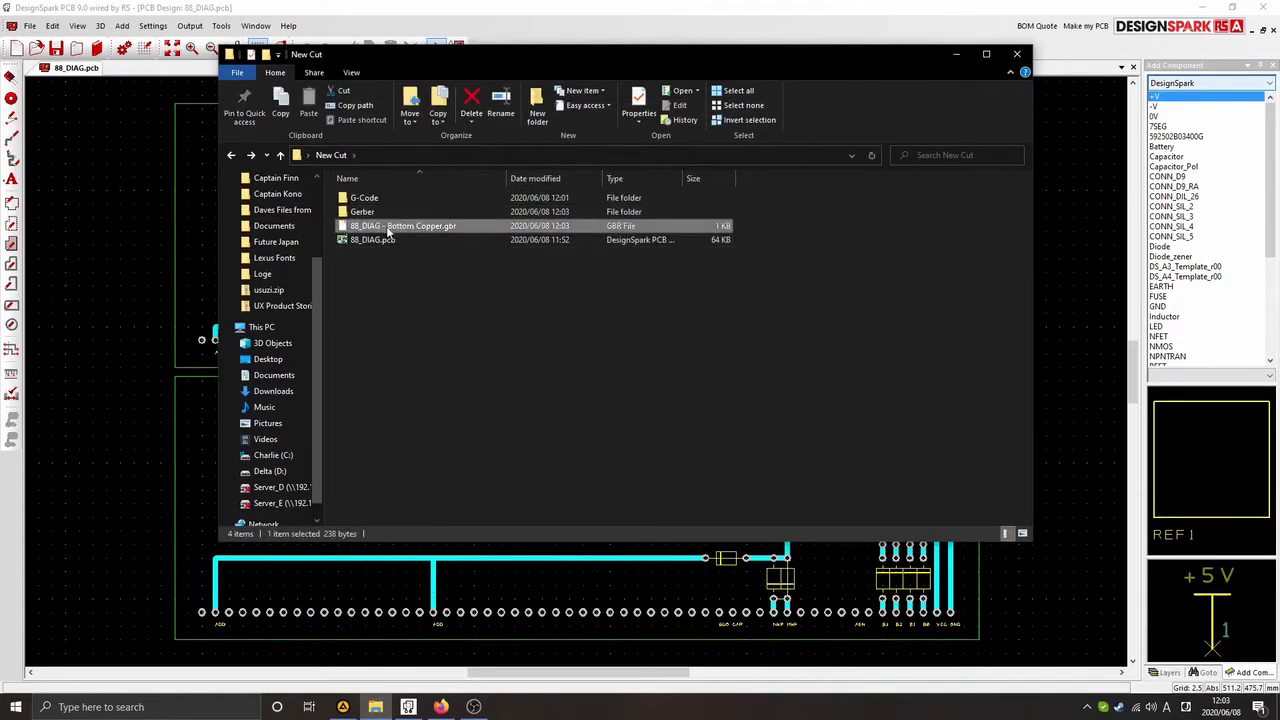
pyautogui.click(388, 229)
pyautogui.moveTo(387, 226); pyautogui.dragTo(436, 226)
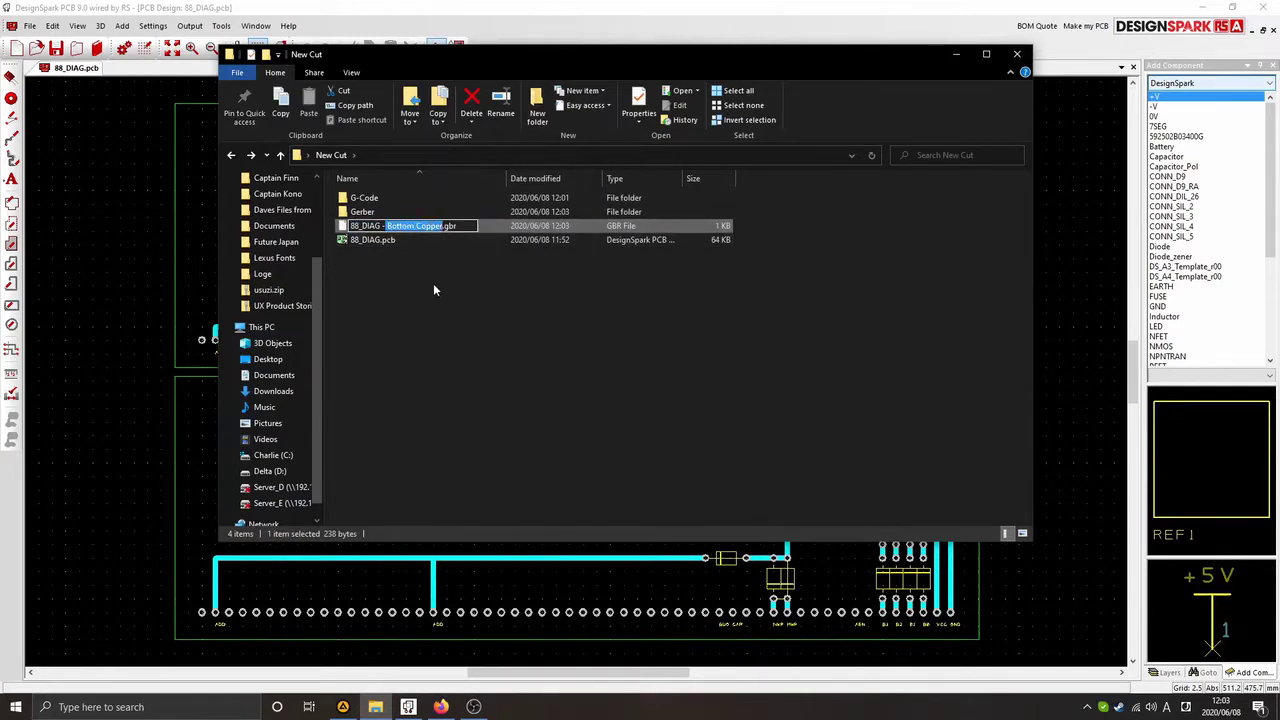
pyautogui.write('Cut')
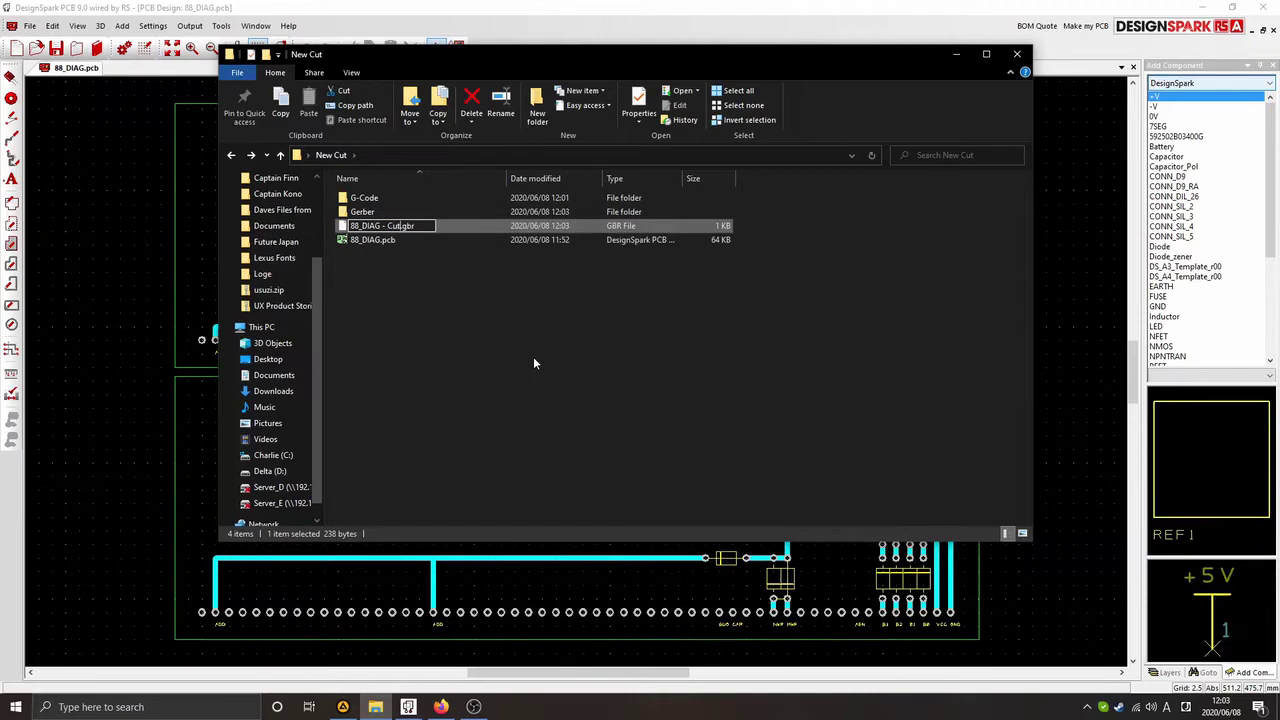
pyautogui.press('Return')
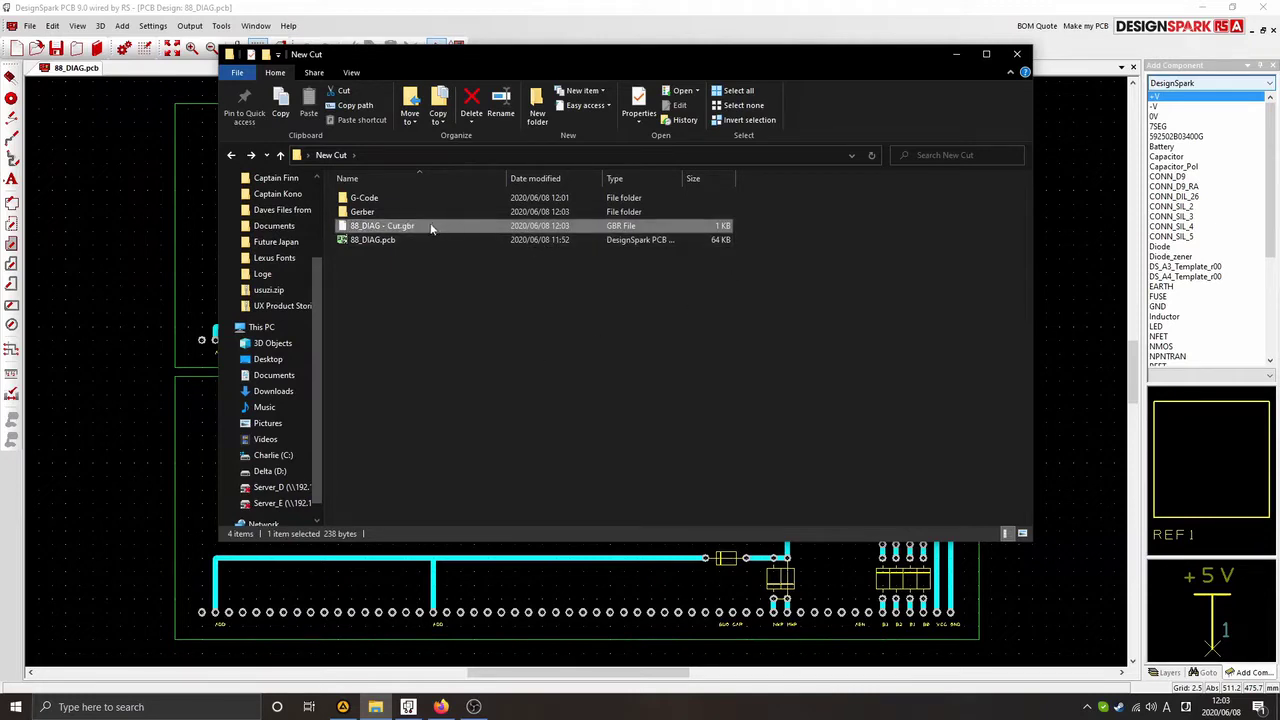
pyautogui.moveTo(436, 228); pyautogui.dragTo(430, 212)
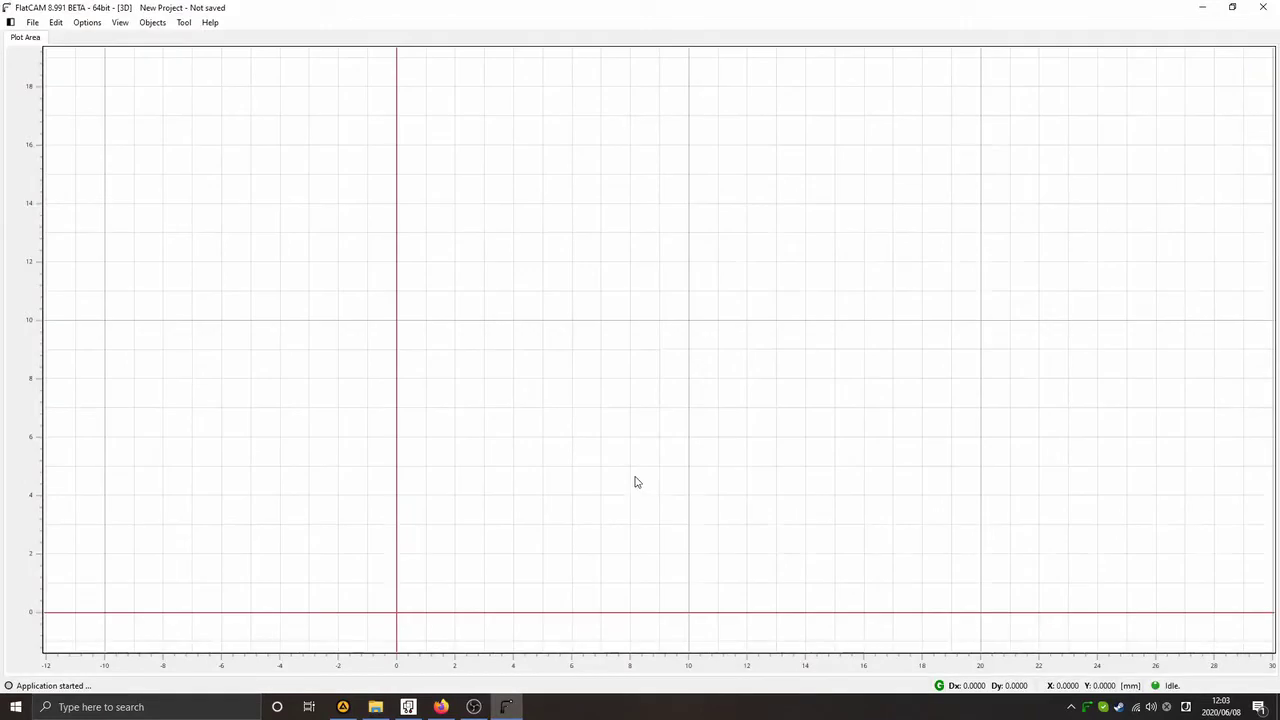
# Open the 88_DIAG - Bottom Copper.gbr and 88_DIAG - Cut.gbr Gerber files in FlatCAM
pyautogui.click(32, 22)
pyautogui.moveTo(77, 68)
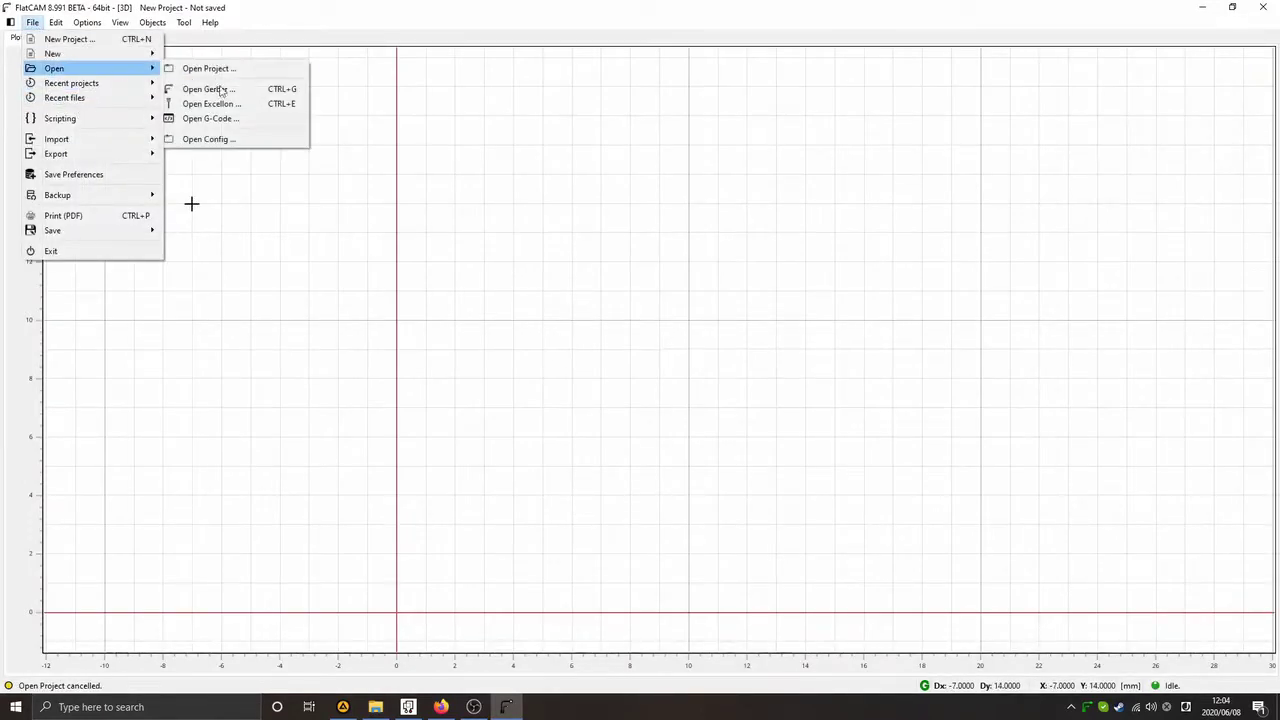
pyautogui.click(222, 89)
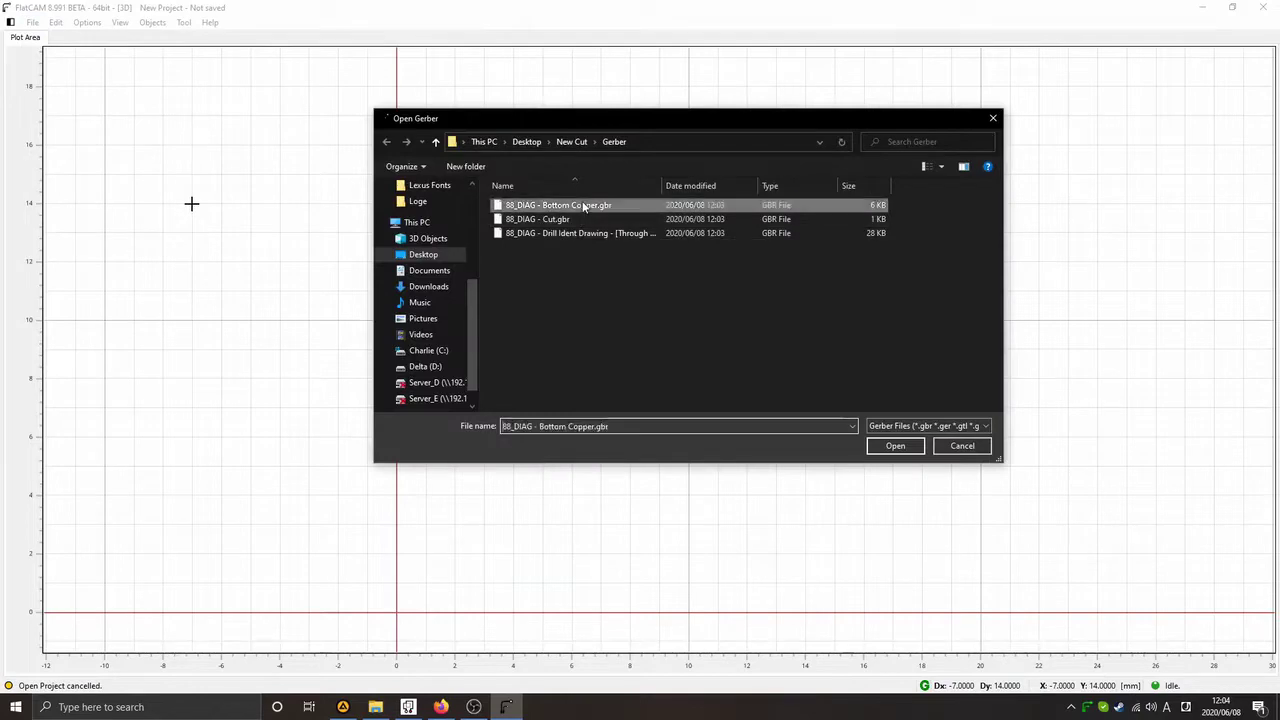
pyautogui.doubleClick(558, 205)
pyautogui.click(32, 22)
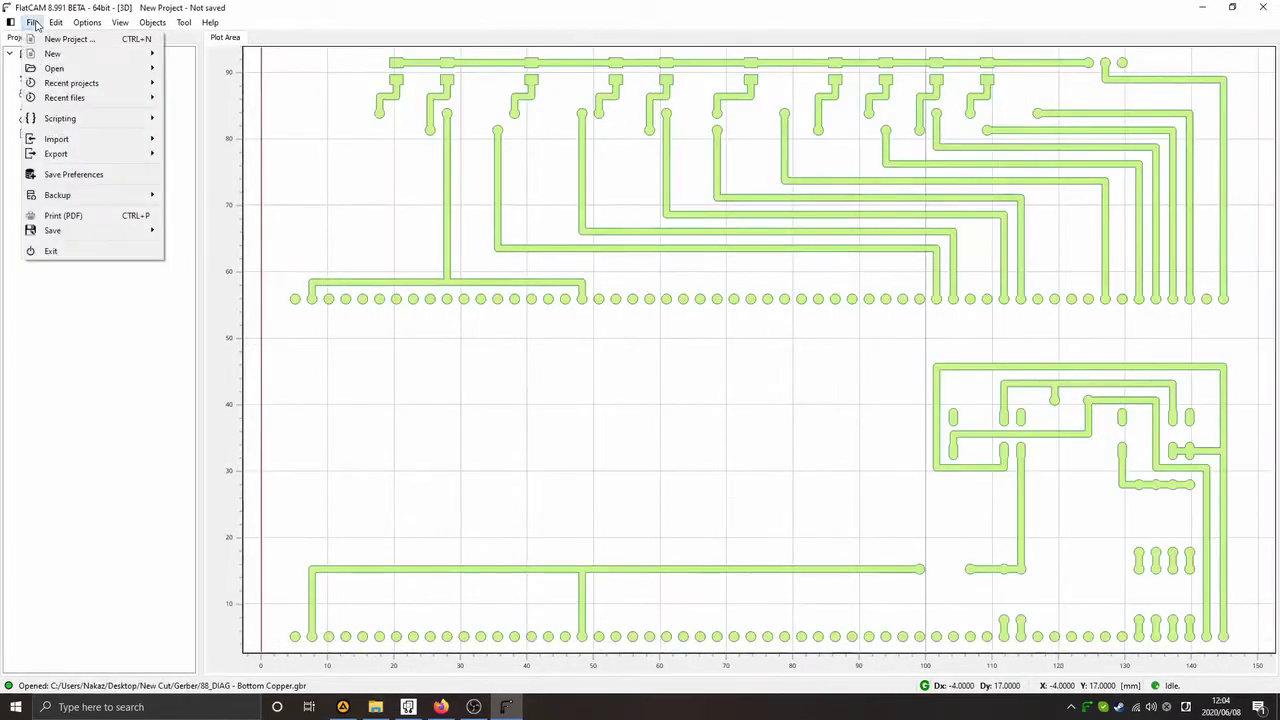
pyautogui.moveTo(77, 68)
pyautogui.click(205, 89)
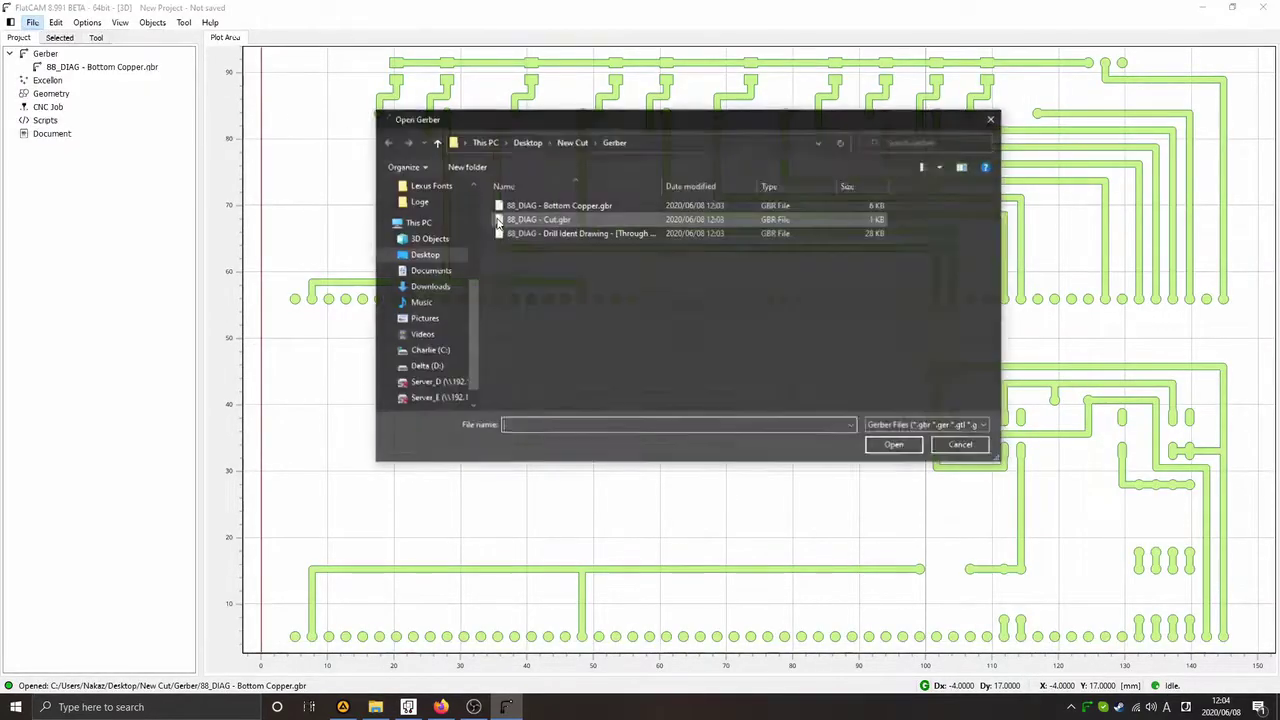
pyautogui.doubleClick(512, 220)
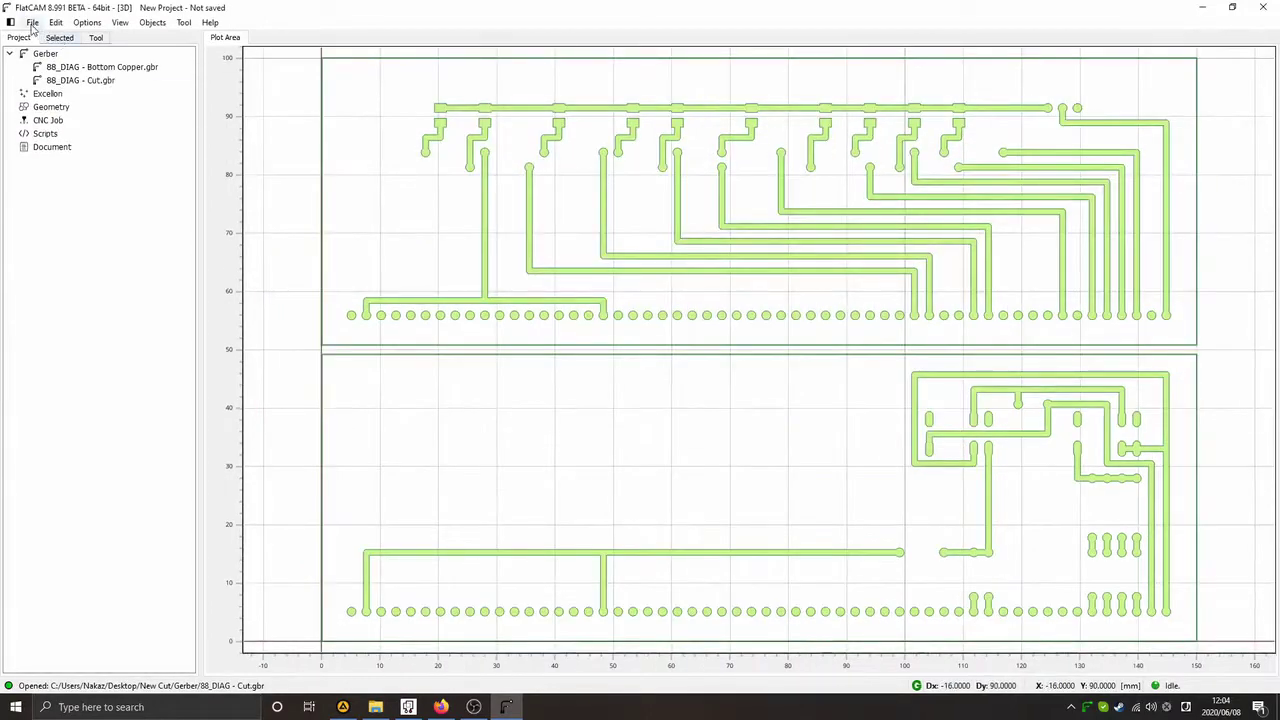
# Open the Through Hole Drill Data .drl file as an Excellon object
pyautogui.click(32, 22)
pyautogui.moveTo(80, 72)
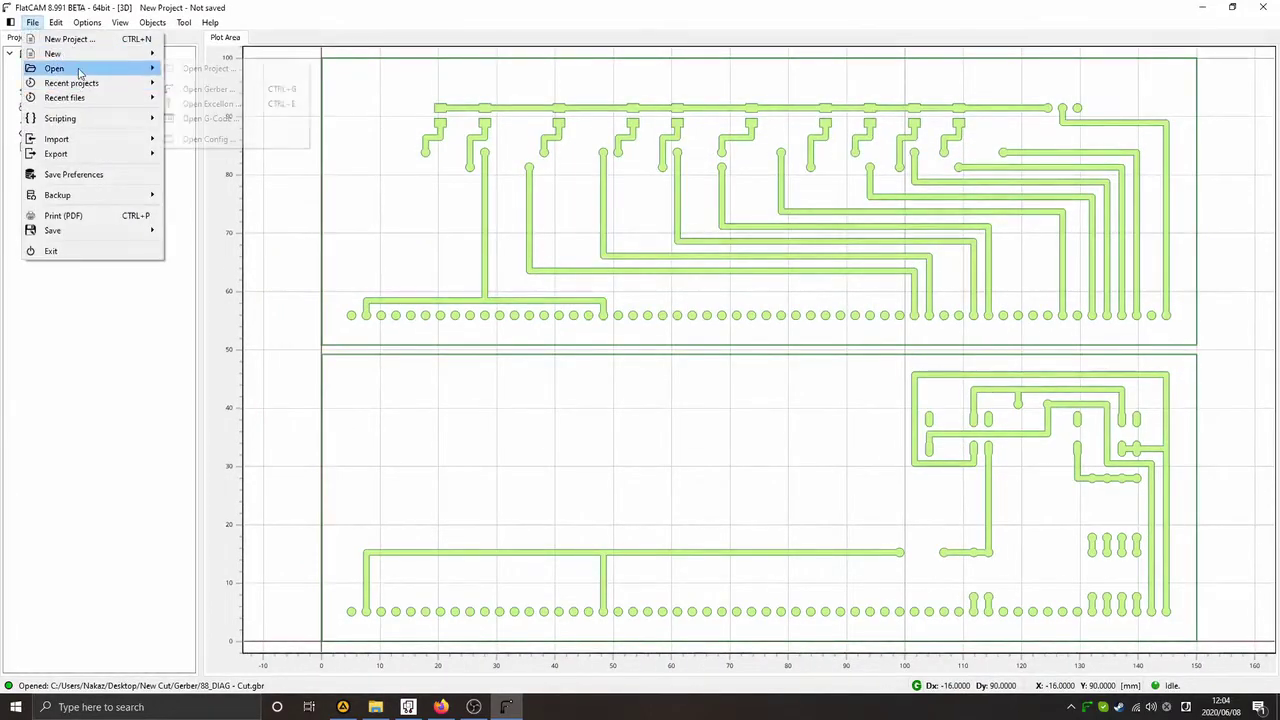
pyautogui.click(210, 103)
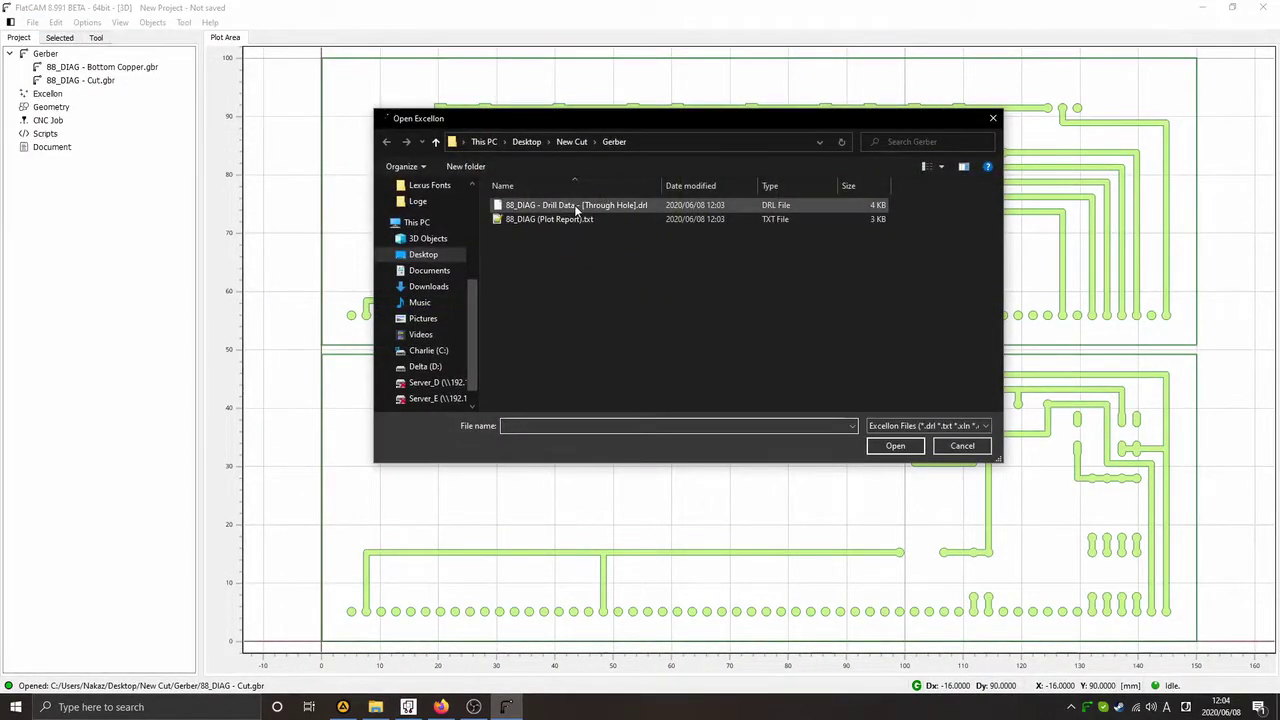
pyautogui.doubleClick(575, 205)
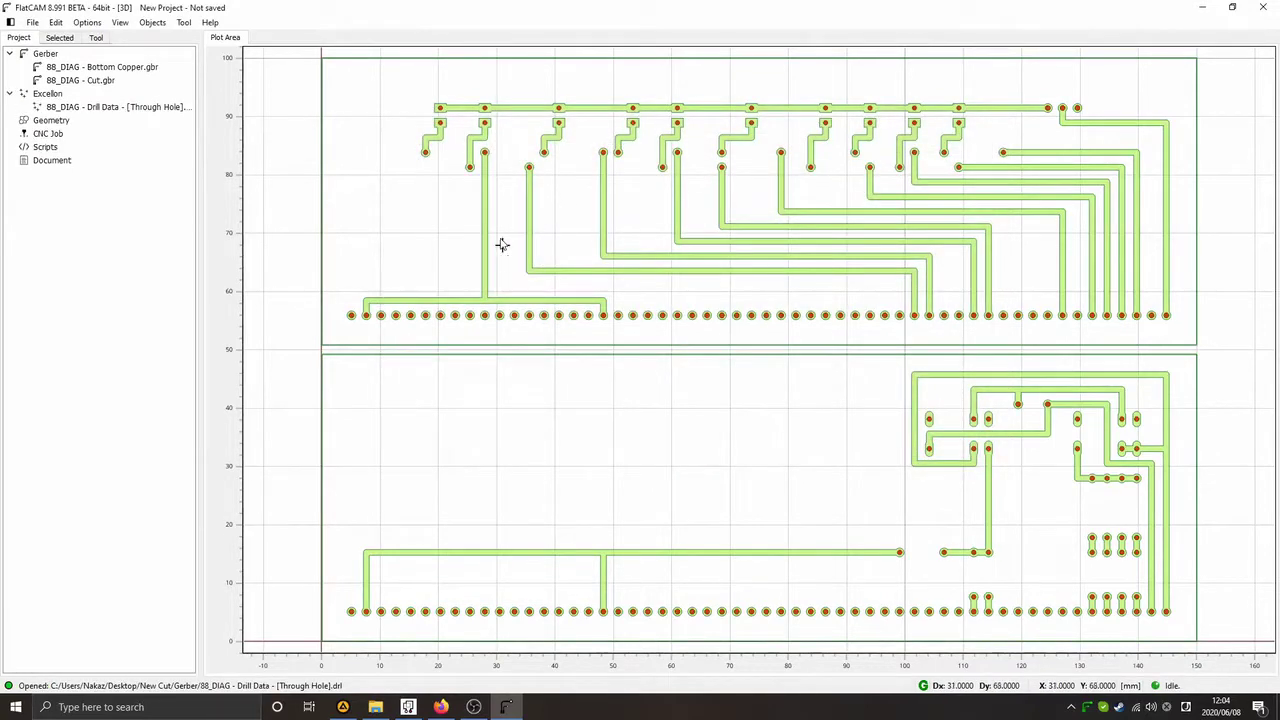
pyautogui.scroll(-1, 502, 244)
# Select the copper, outline and drill objects and flip them on the X axis
pyautogui.moveTo(1117, 69); pyautogui.dragTo(331, 583)
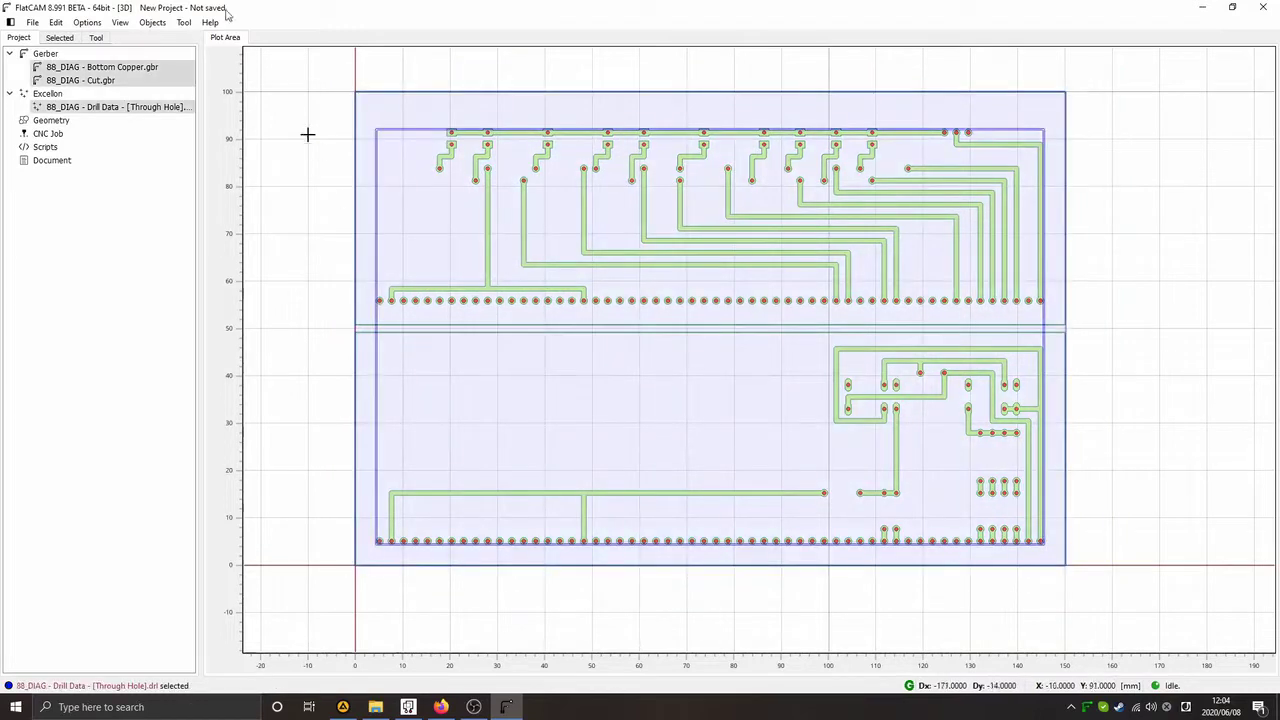
pyautogui.click(87, 22)
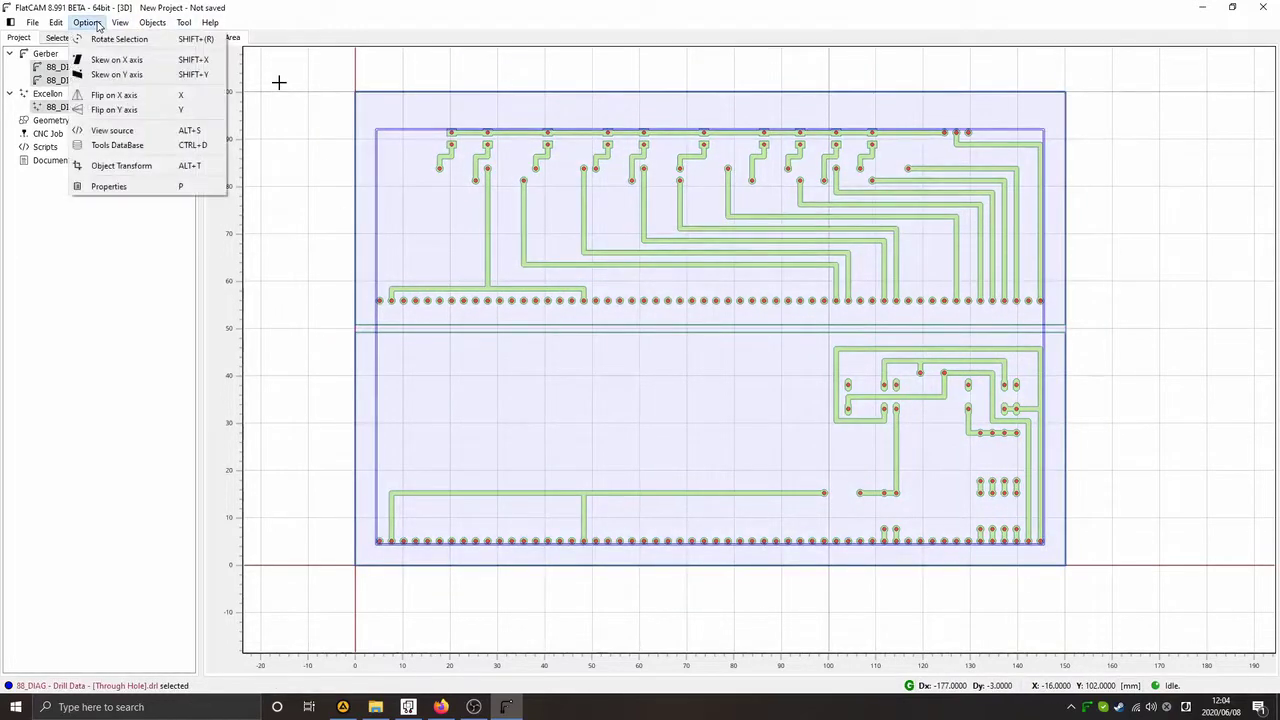
pyautogui.click(114, 94)
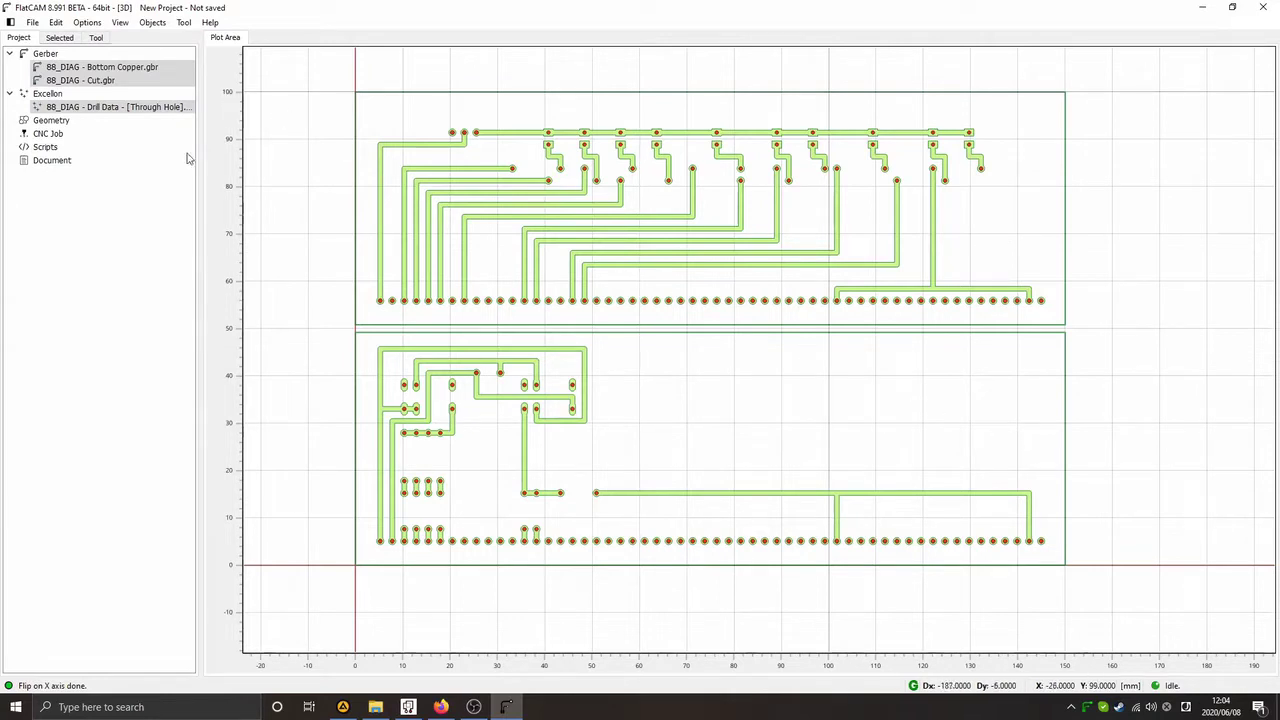
# Set the Cut Gerber's isolation tool diameter to 1.5 mm and generate its isolation geometry
pyautogui.click(127, 206)
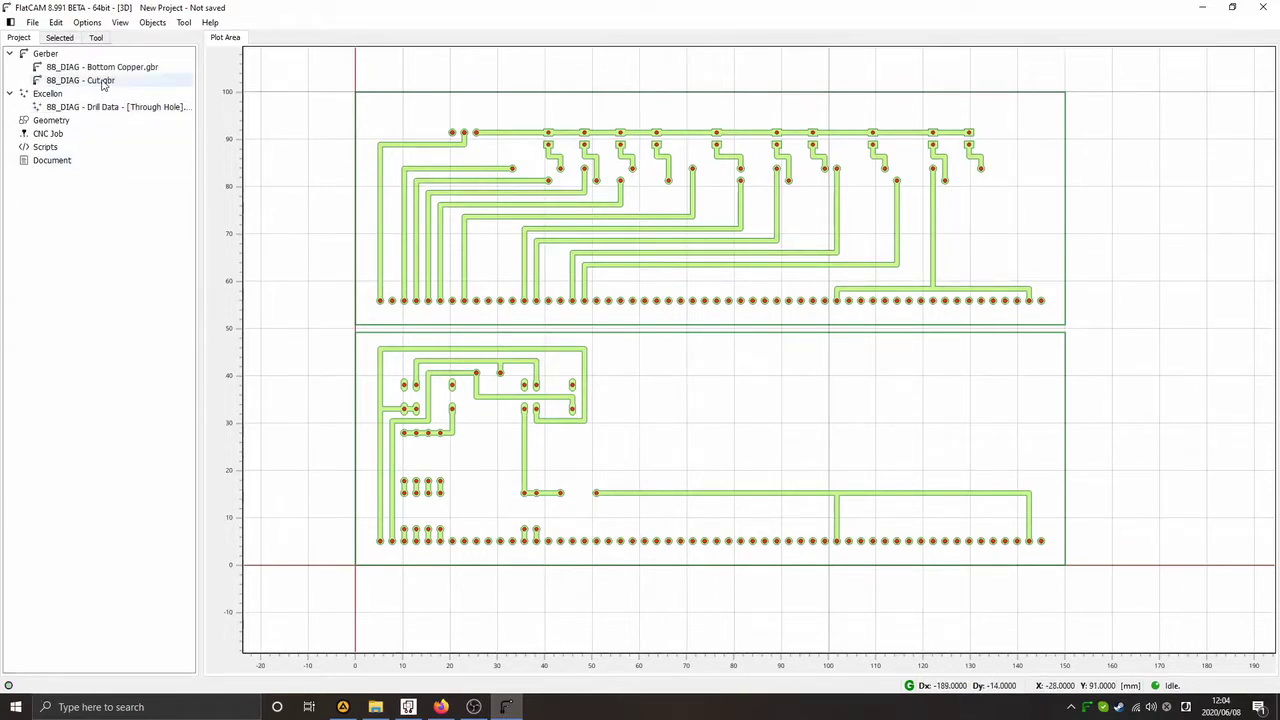
pyautogui.doubleClick(100, 81)
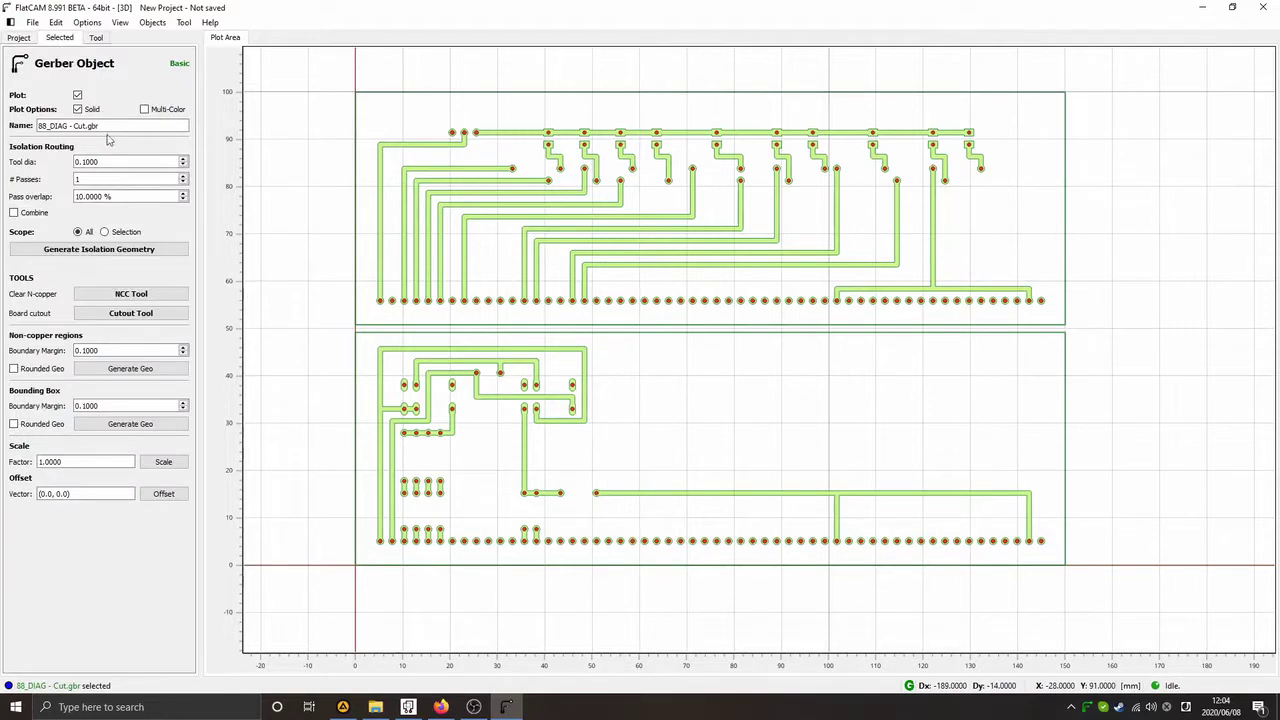
pyautogui.doubleClick(120, 161)
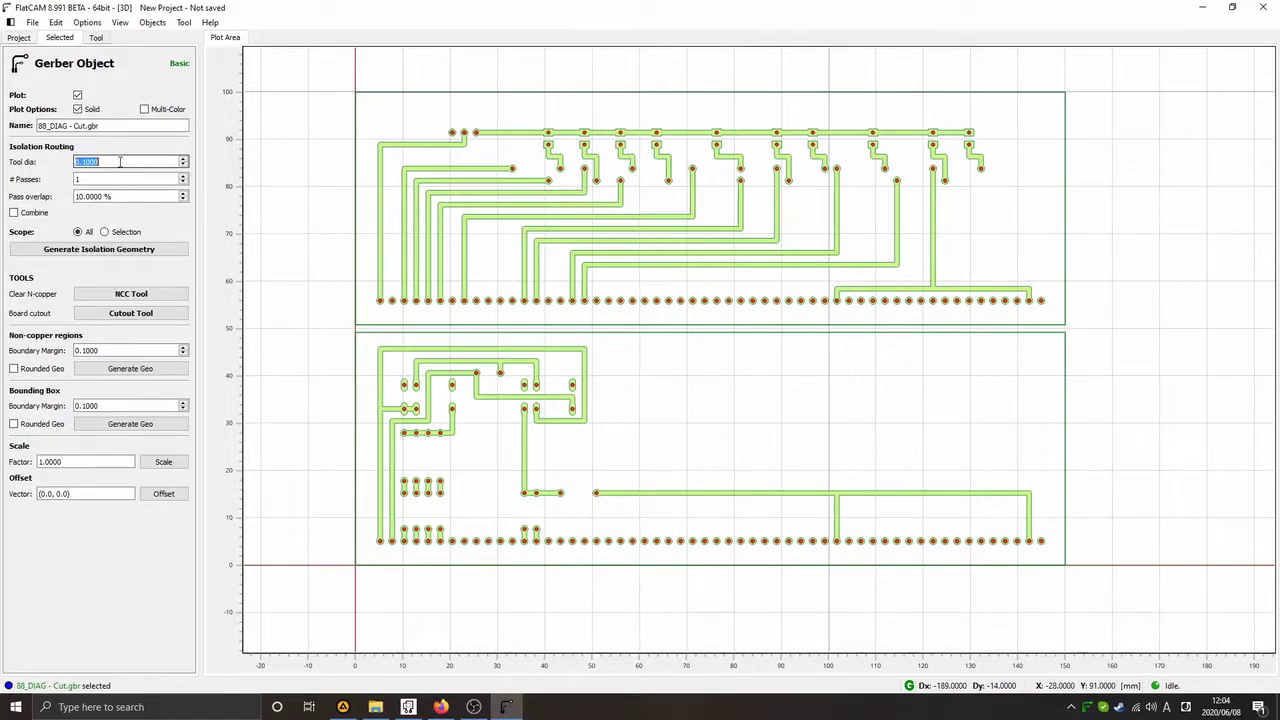
pyautogui.write('1')
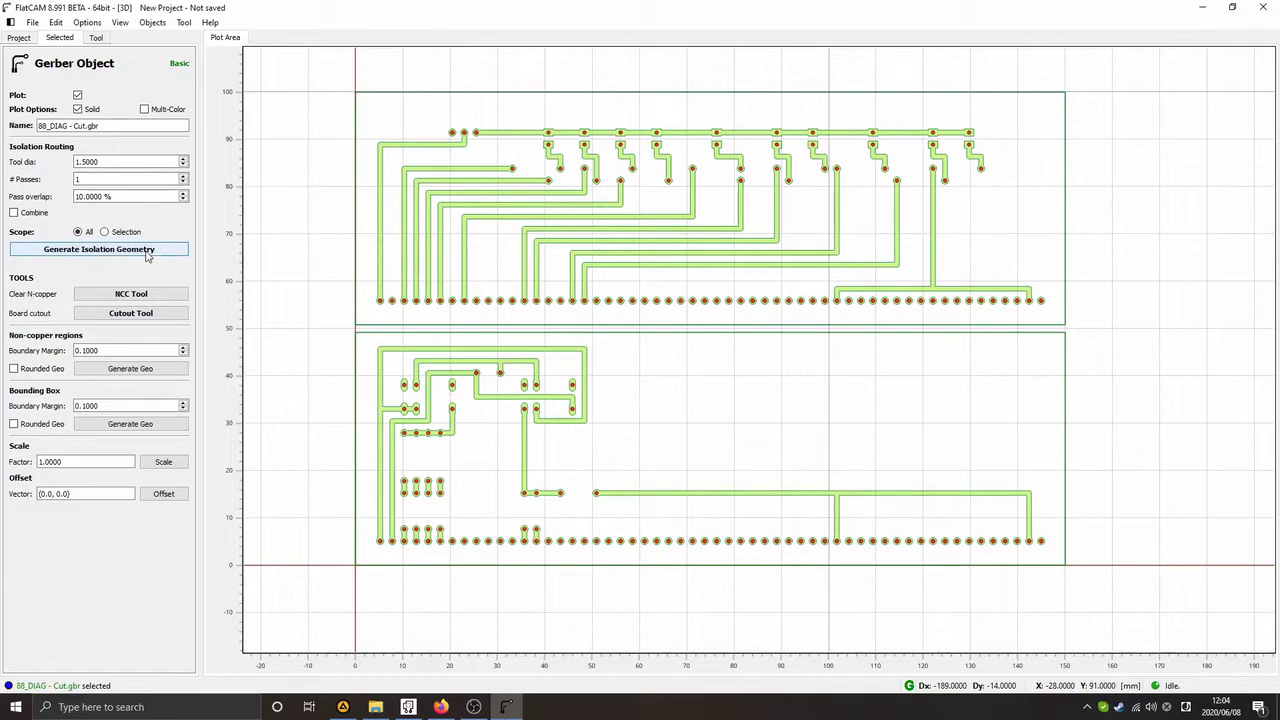
pyautogui.click(147, 253)
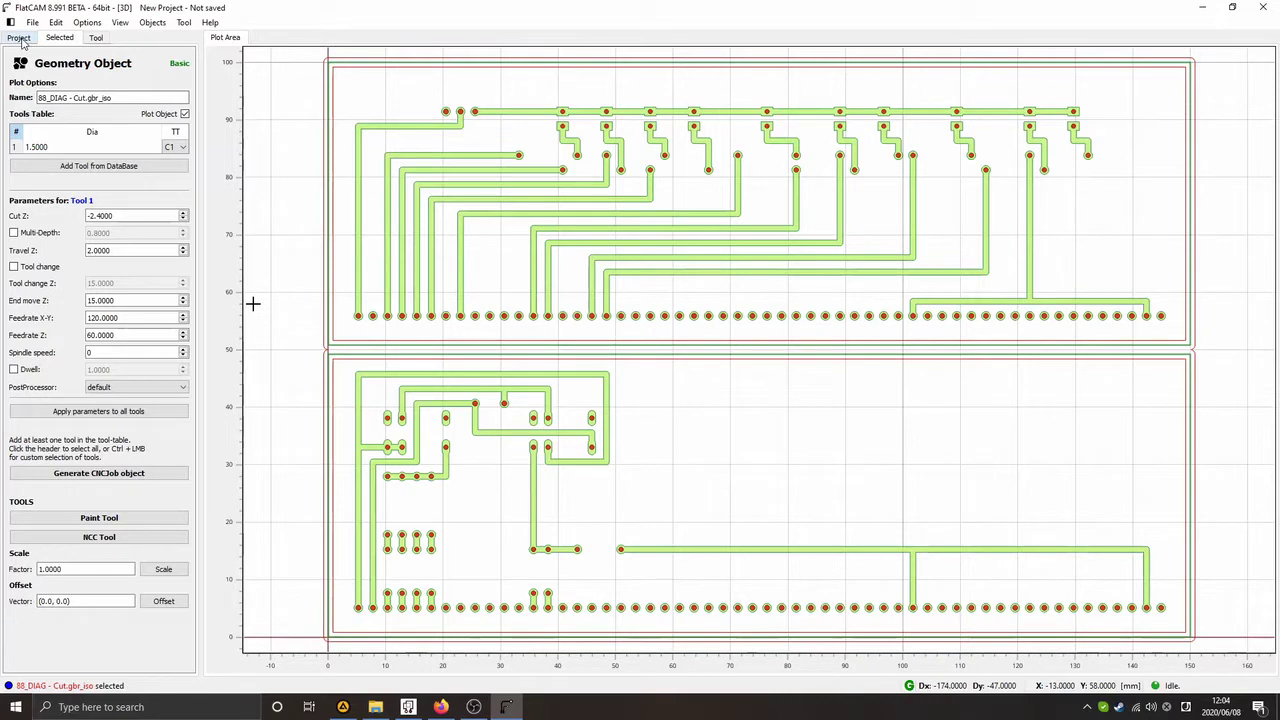
pyautogui.click(20, 39)
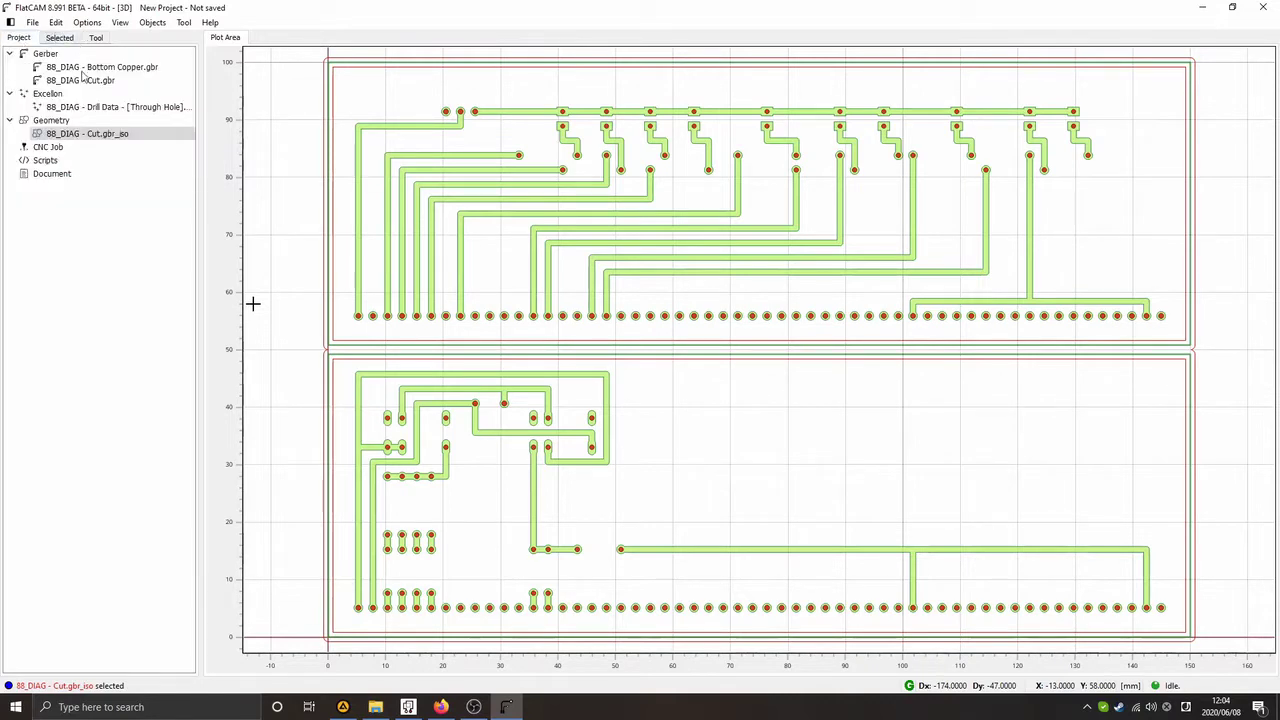
# Open 88_DIAG - Cut.gbr_iso in the geometry editor, then close the editor and save it
pyautogui.click(100, 134)
pyautogui.rightClick(111, 138)
pyautogui.click(150, 212)
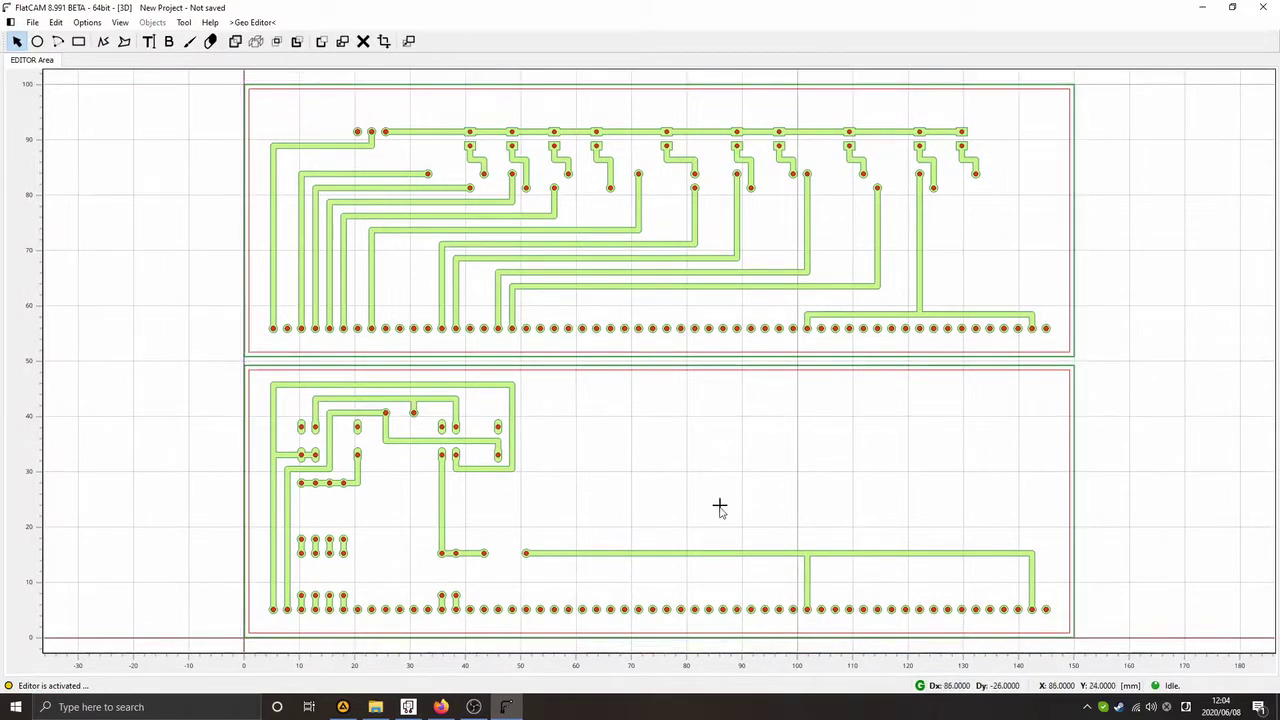
pyautogui.rightClick(182, 250)
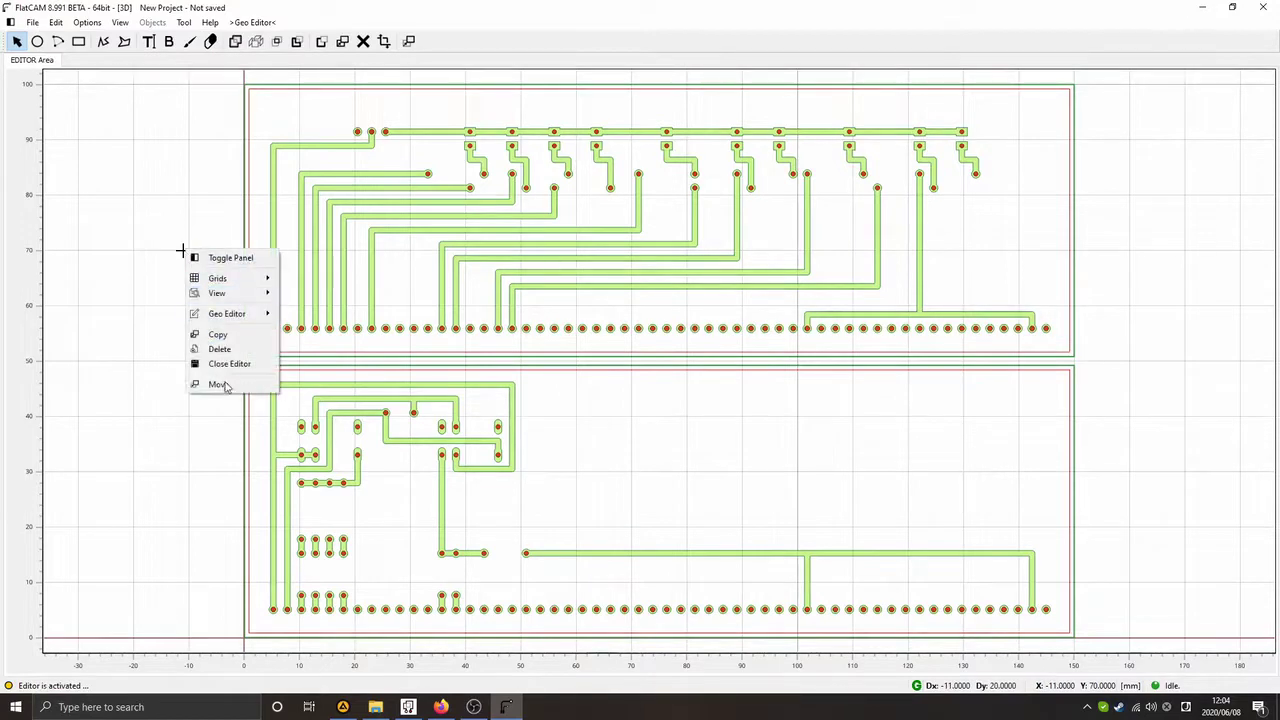
pyautogui.click(229, 364)
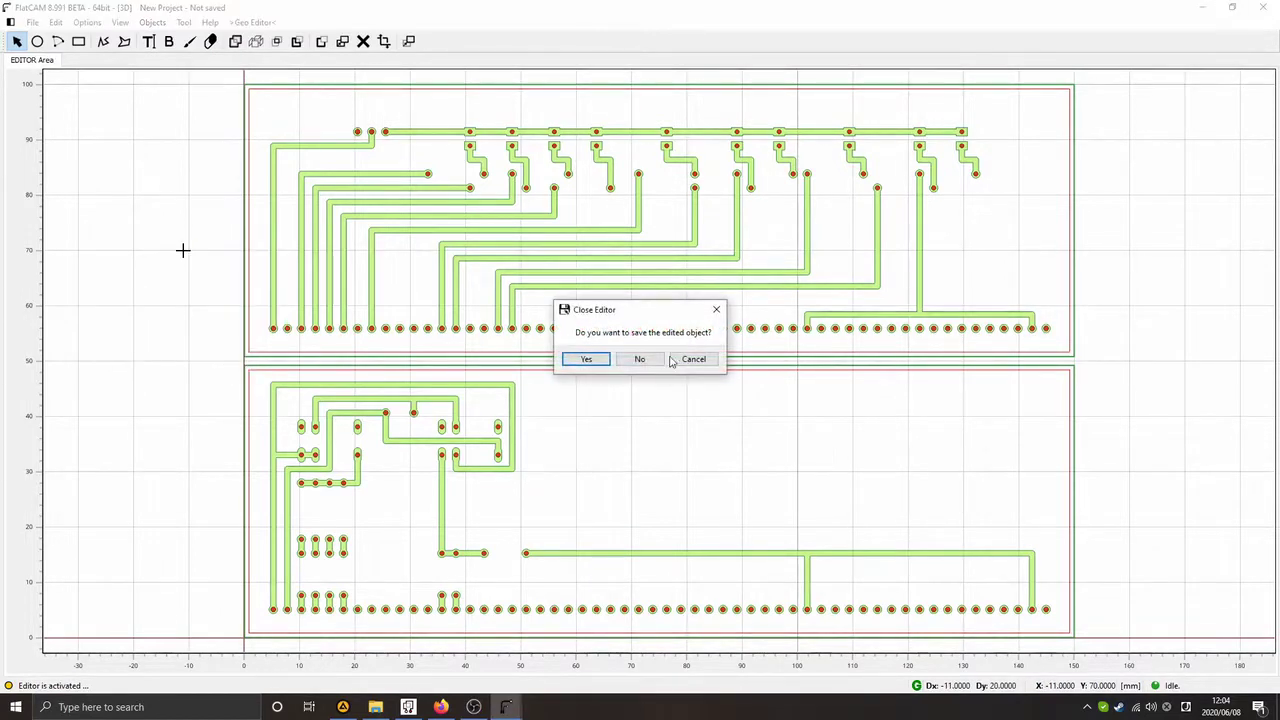
pyautogui.click(585, 360)
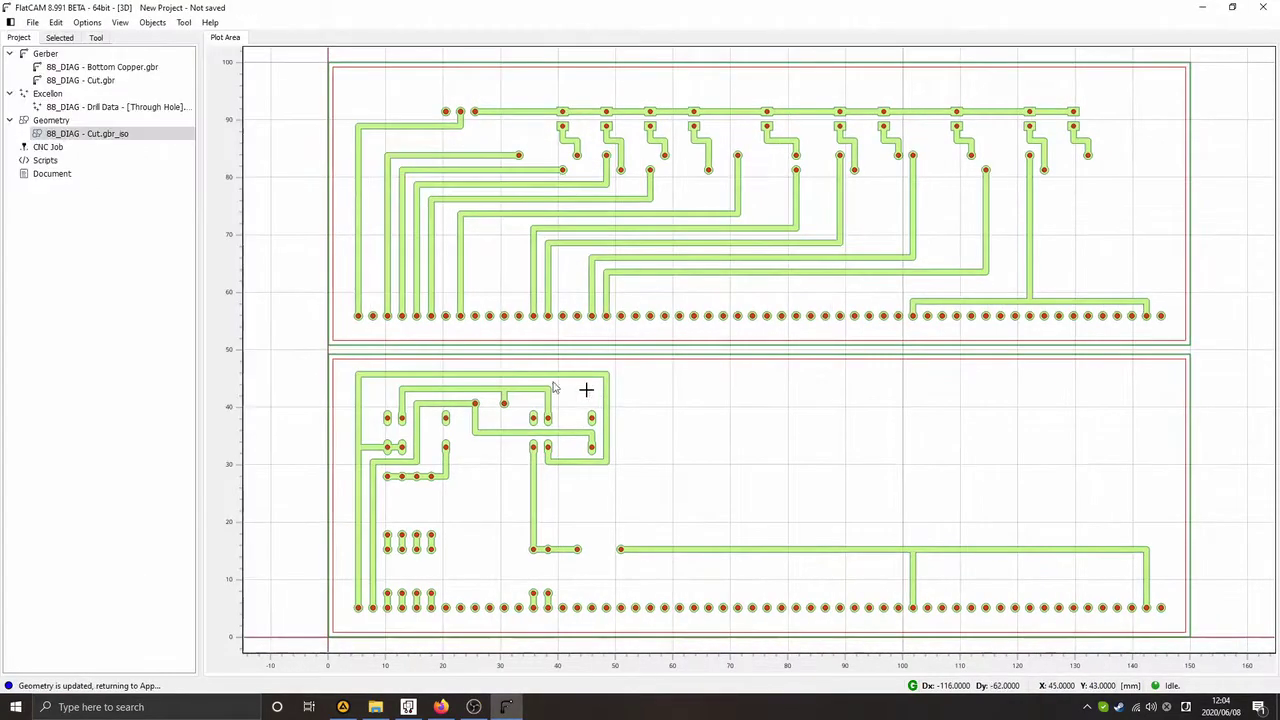
# Give Bottom Copper.gbr a 0.331 mm tool and 3 passes, then generate isolation geometry
pyautogui.doubleClick(120, 67)
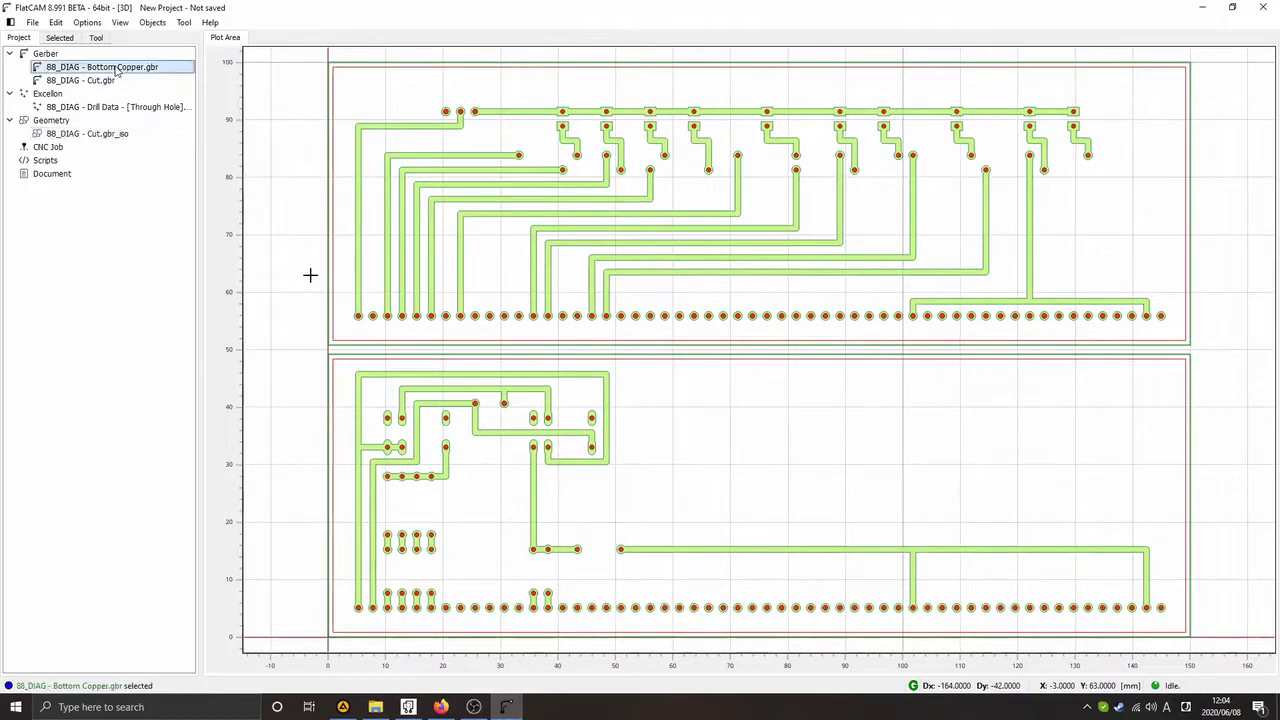
pyautogui.doubleClick(139, 161)
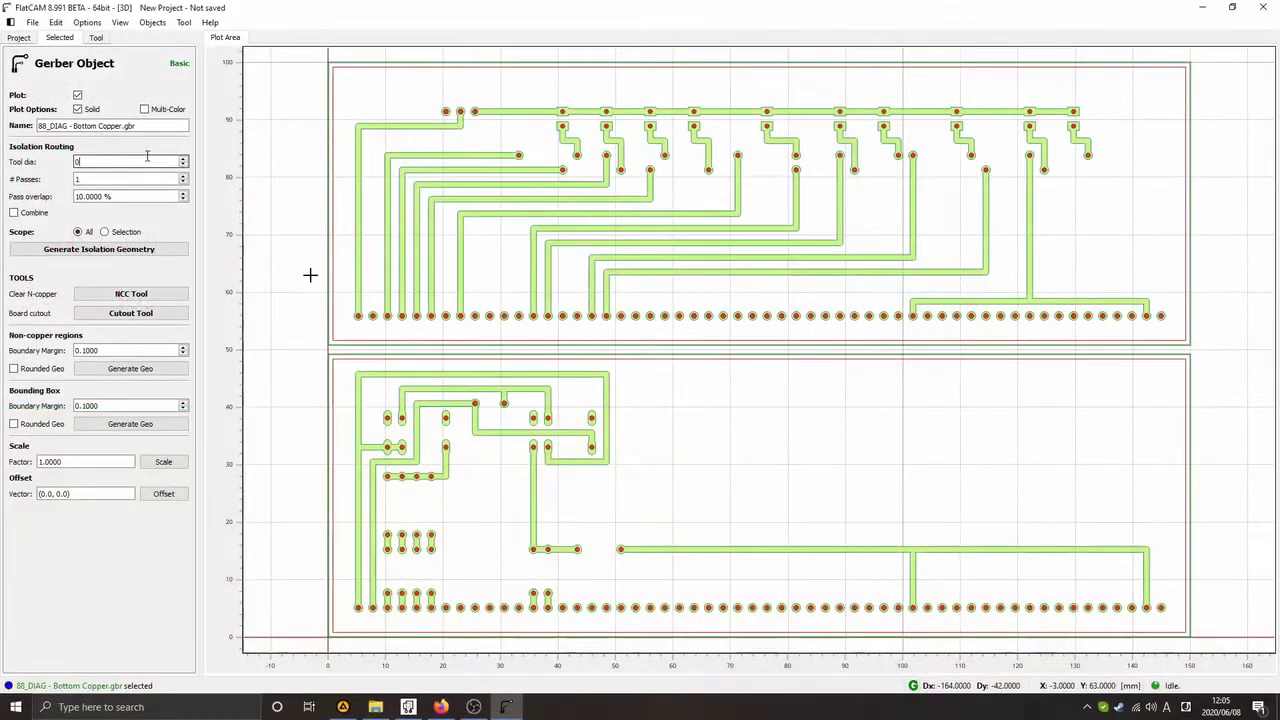
pyautogui.write('.3310')
pyautogui.click(131, 178)
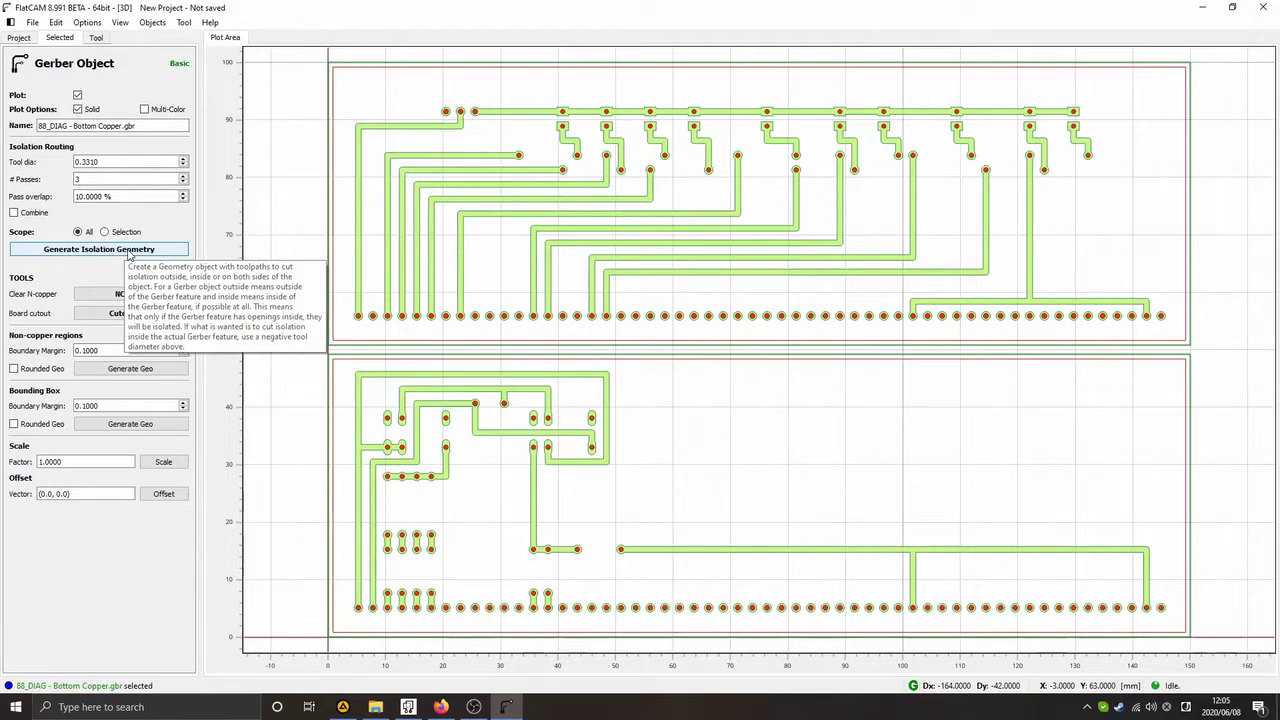
pyautogui.click(128, 252)
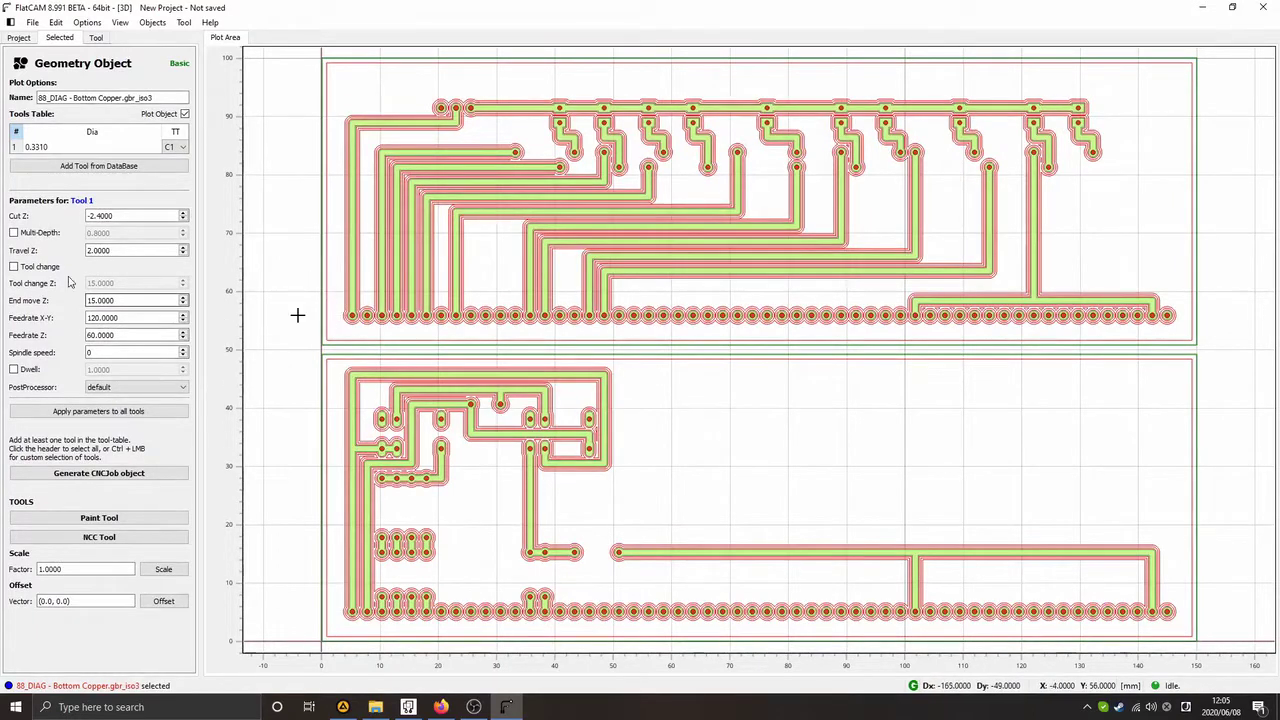
pyautogui.click(24, 39)
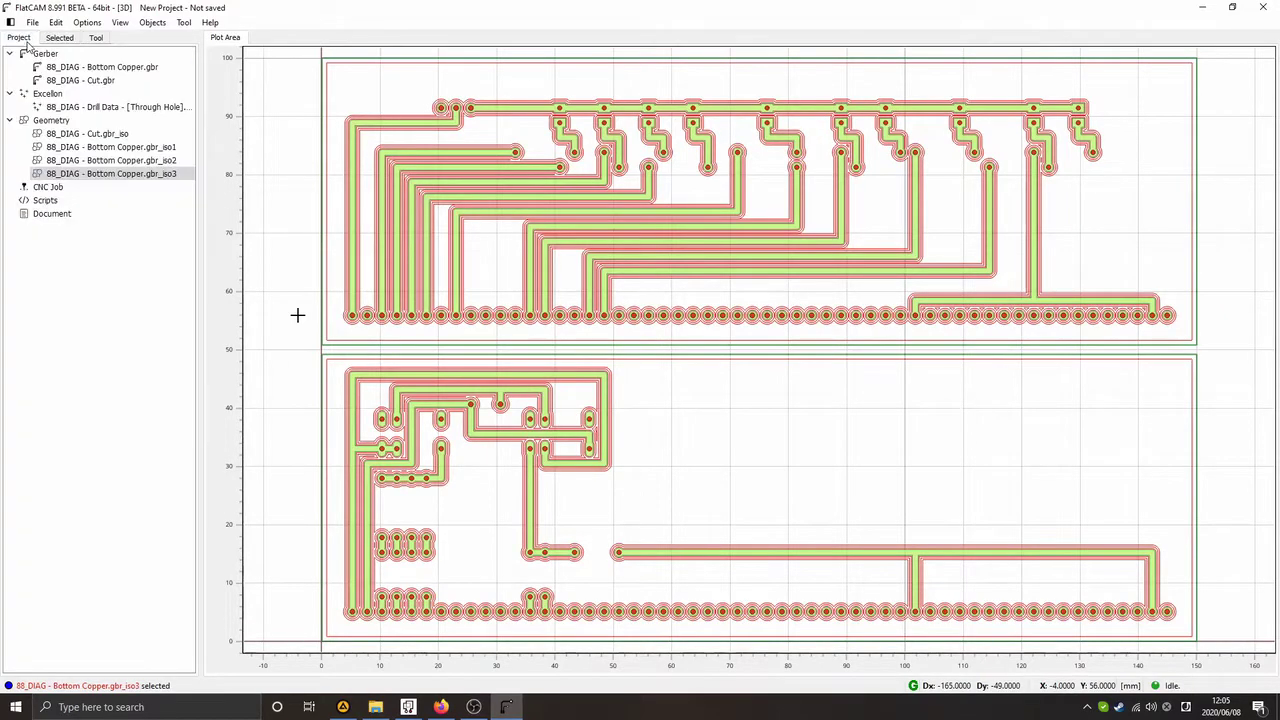
# Set the drill file's Cut Z to -2.0 and generate its CNC job for all three tools
pyautogui.doubleClick(103, 106)
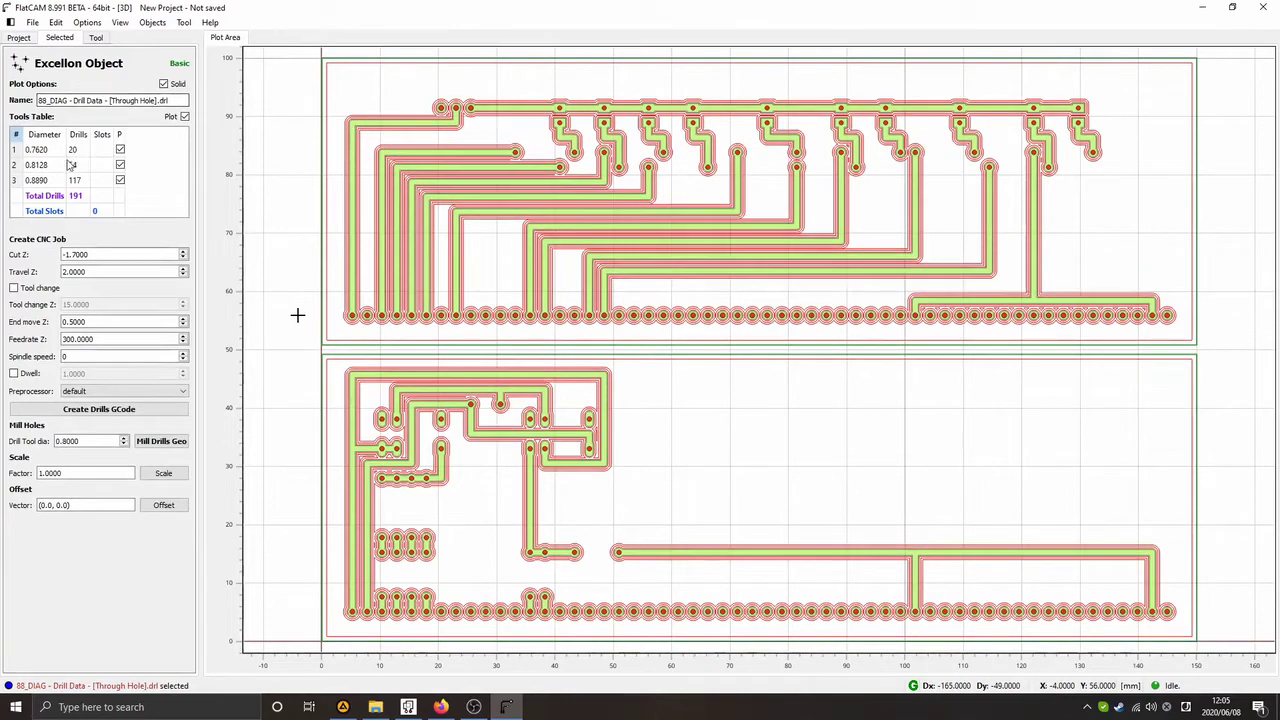
pyautogui.click(184, 258)
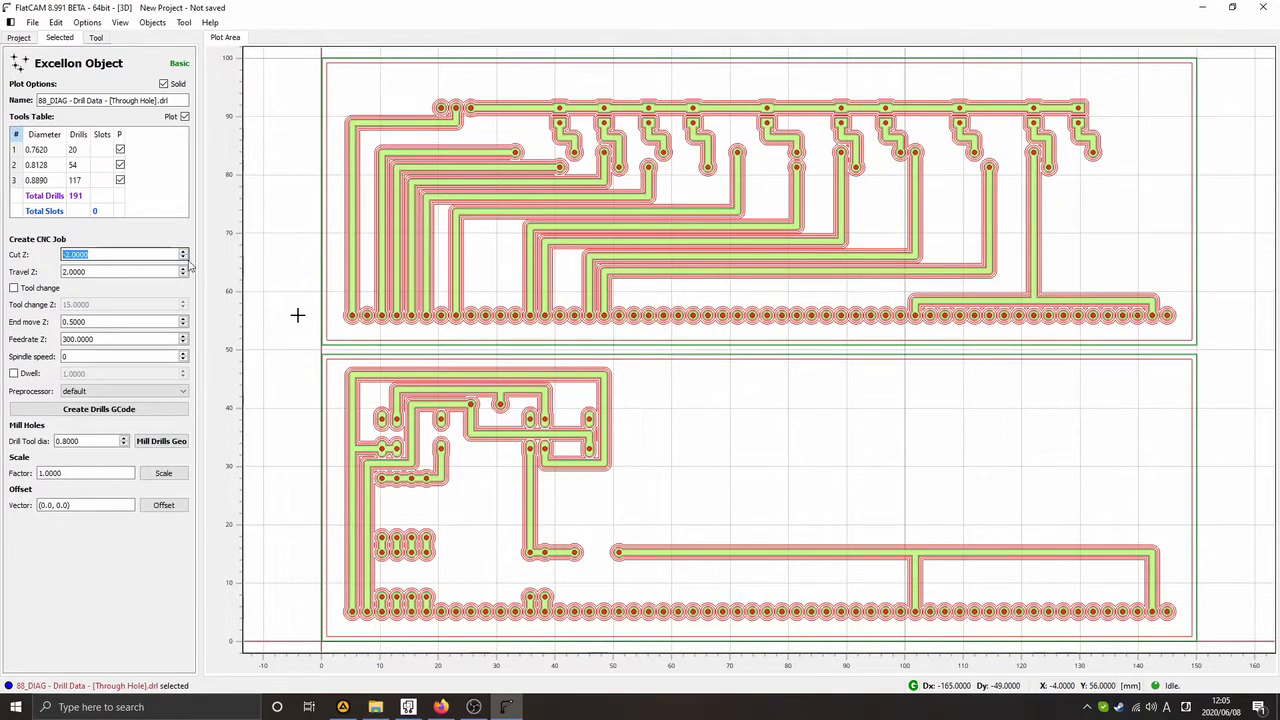
pyautogui.click(184, 296)
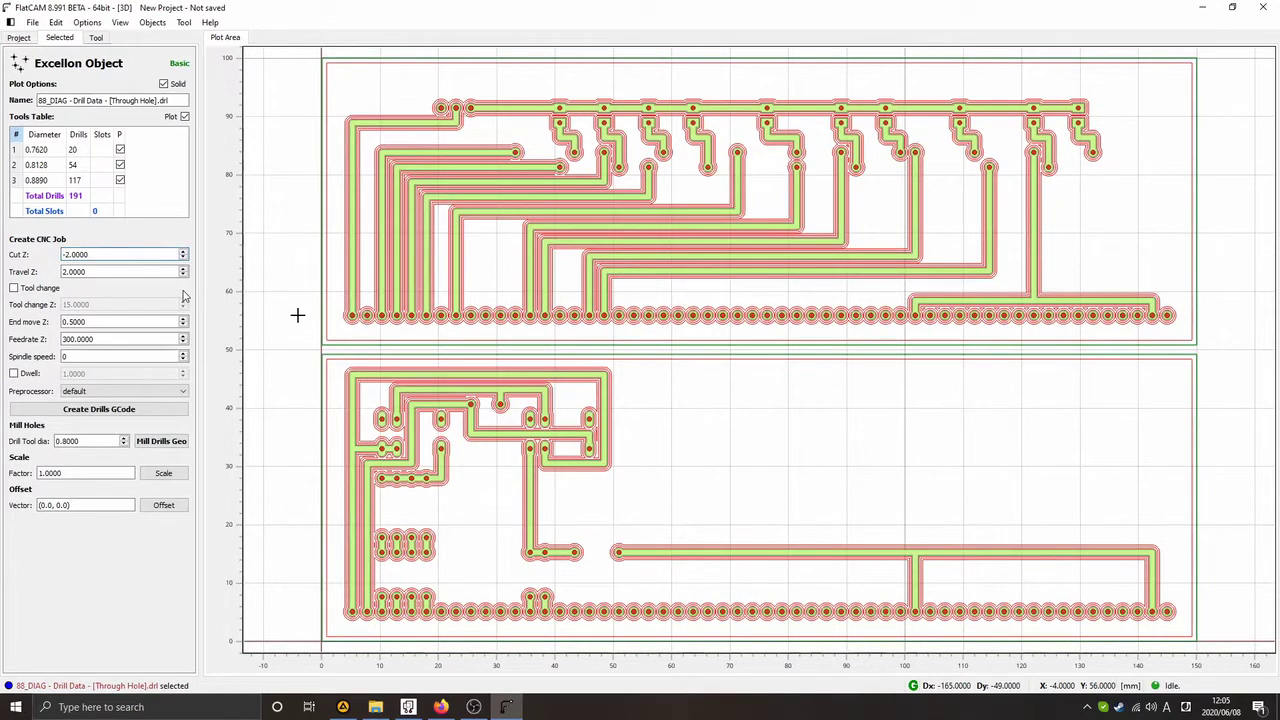
pyautogui.click(158, 414)
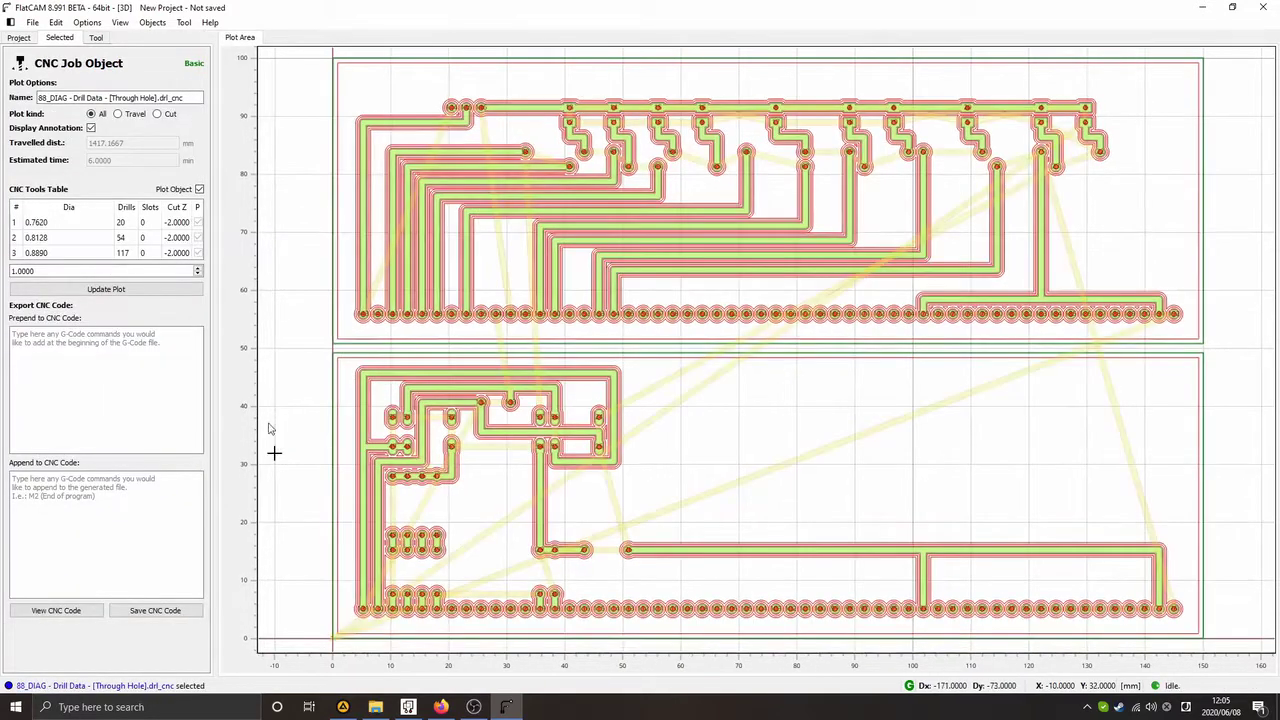
# Open Cut.gbr_iso's properties, keep tool type C1, and generate its CNC job
pyautogui.click(18, 38)
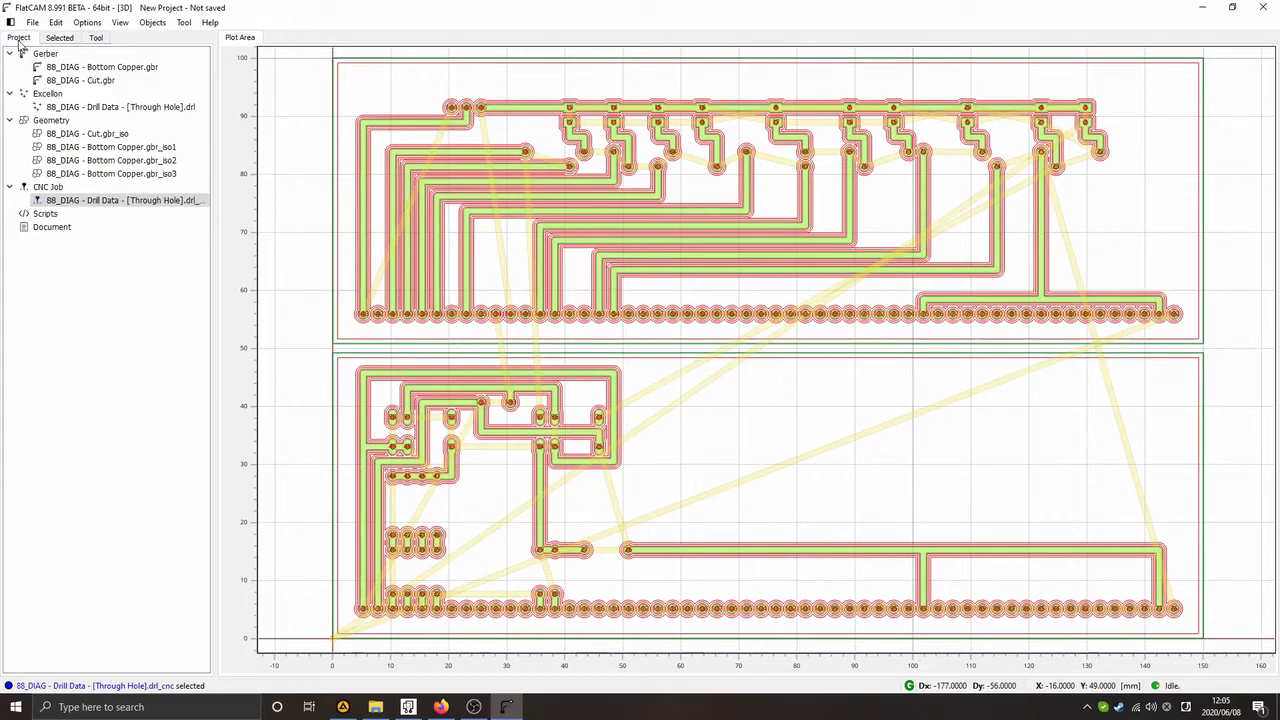
pyautogui.click(124, 136)
pyautogui.doubleClick(124, 138)
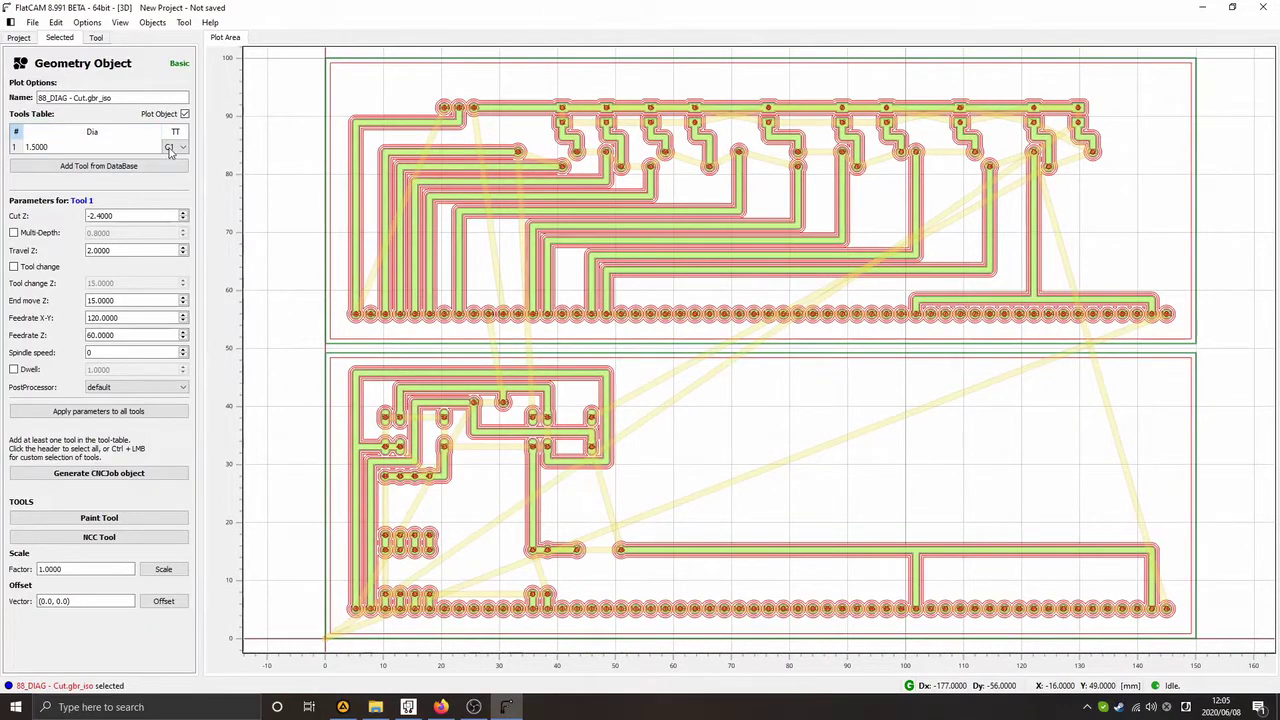
pyautogui.click(171, 148)
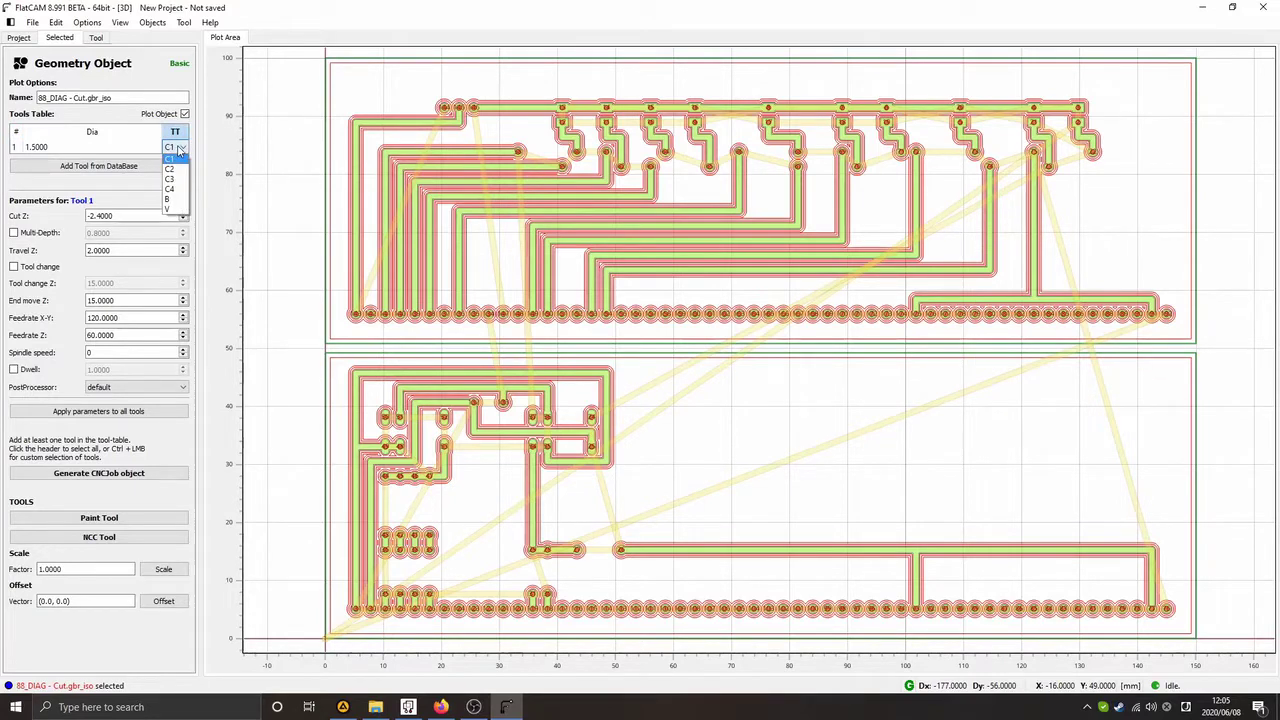
pyautogui.click(179, 148)
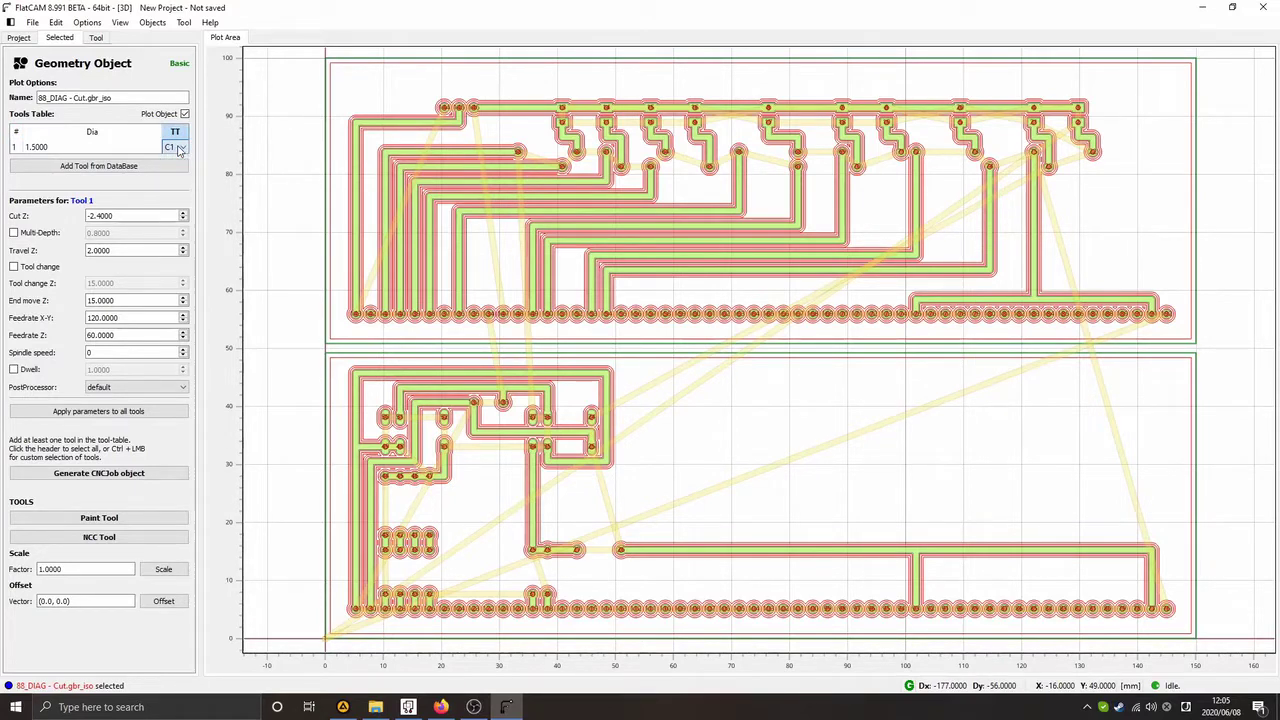
pyautogui.click(140, 477)
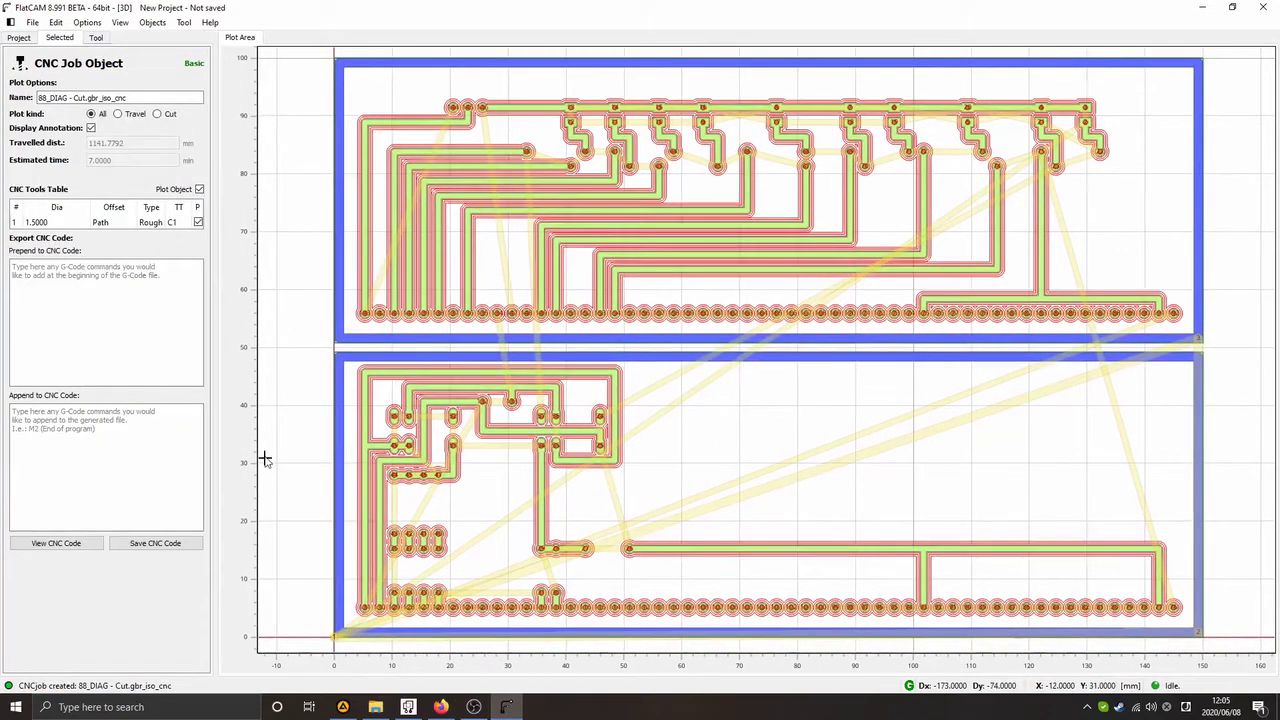
# Give Bottom Copper.gbr_iso1 a 60° V-tip tool and 320 X-Y feed rate, then generate its CNC job
pyautogui.click(19, 38)
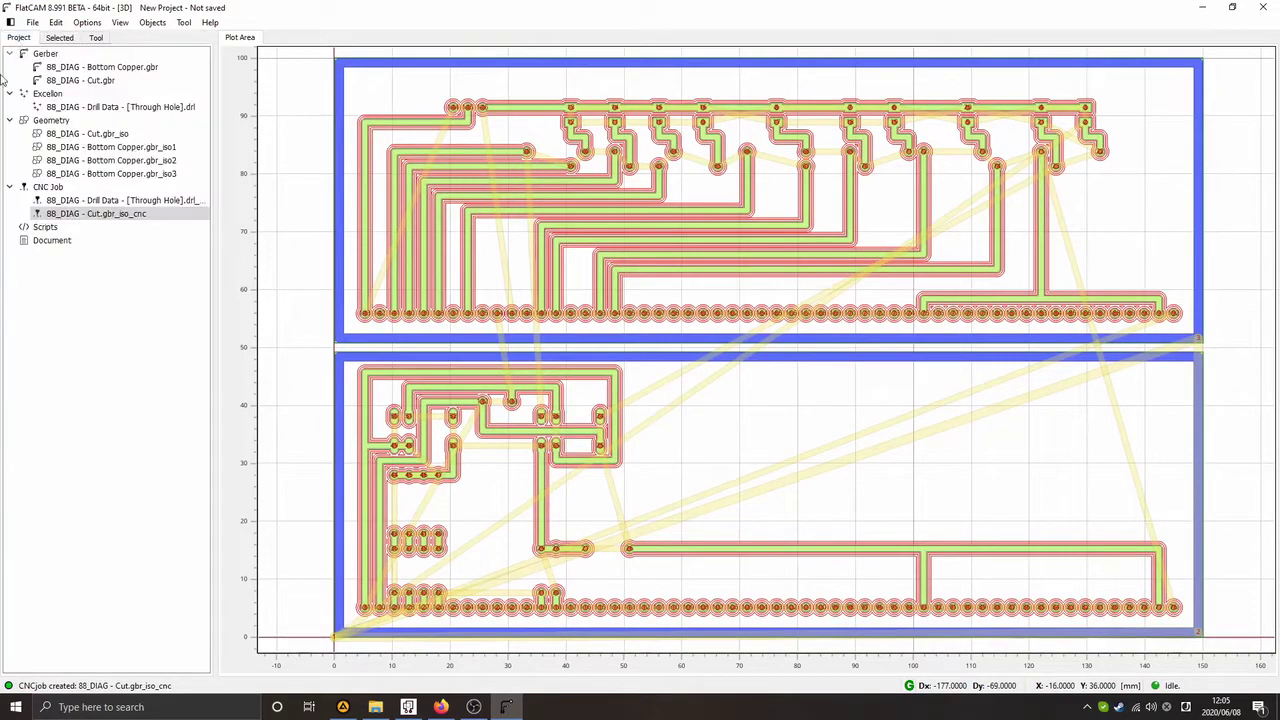
pyautogui.doubleClick(126, 150)
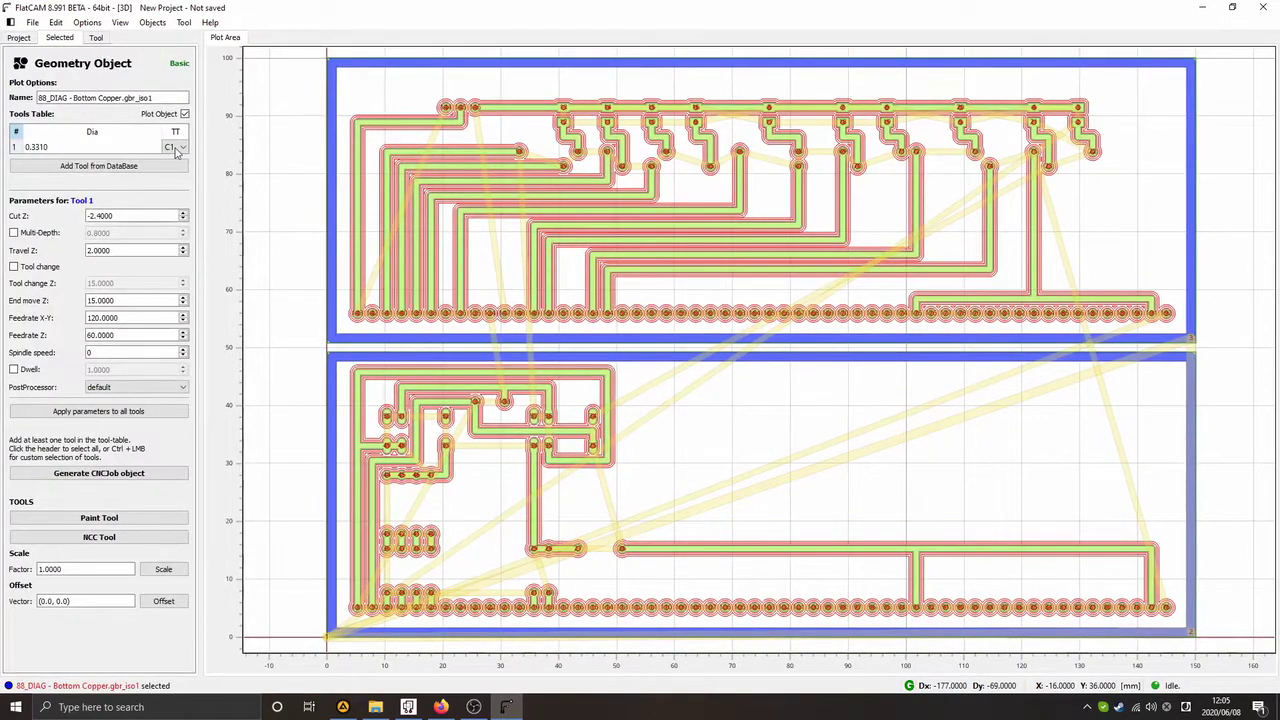
pyautogui.click(176, 148)
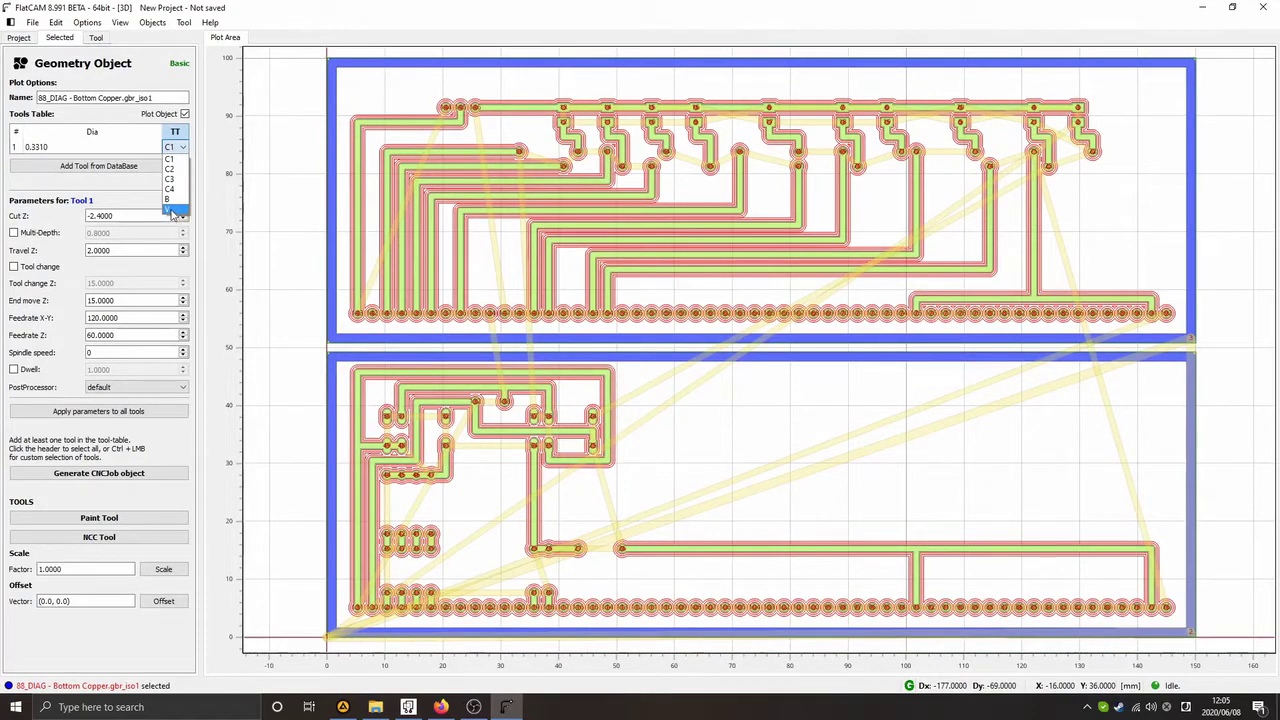
pyautogui.click(172, 211)
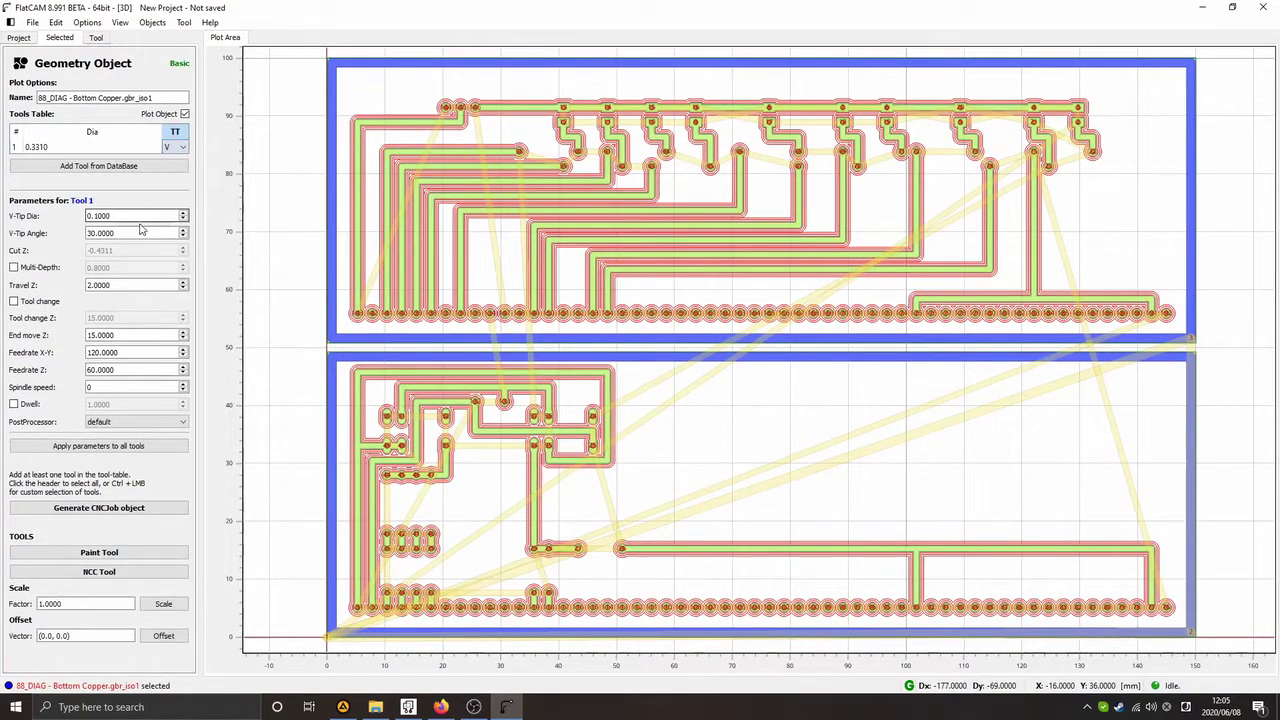
pyautogui.click(133, 233)
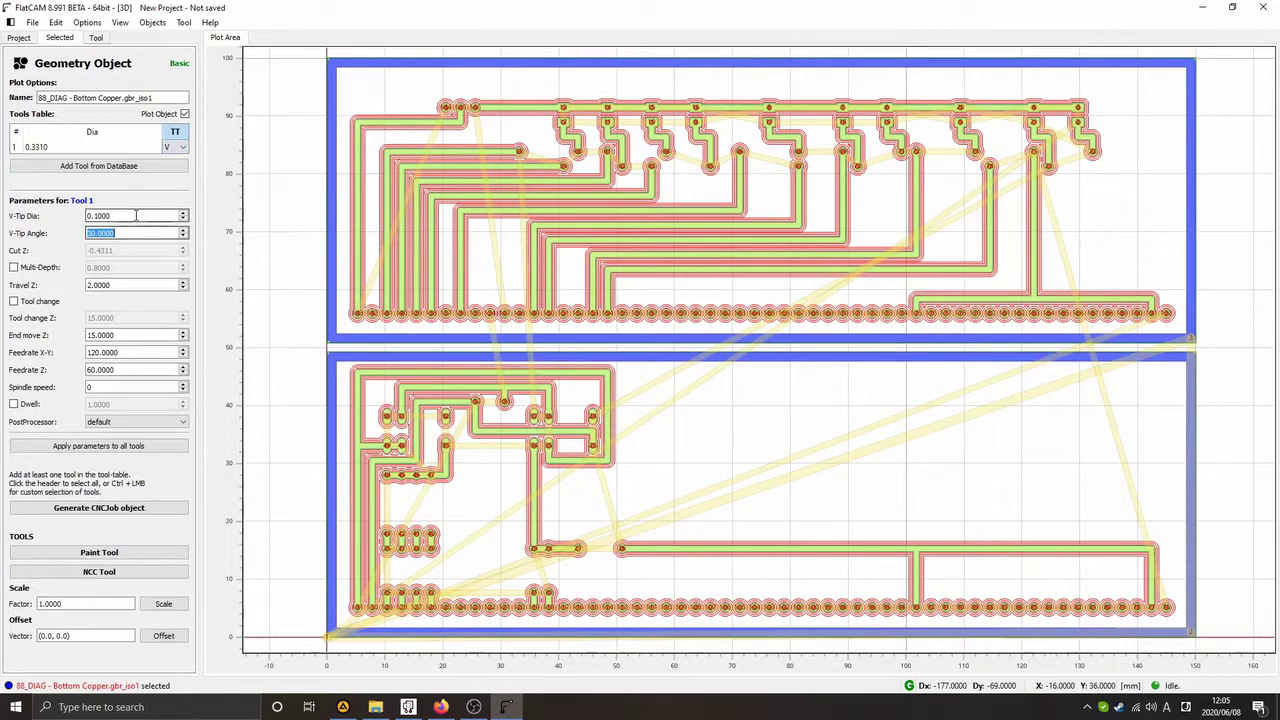
pyautogui.write('6')
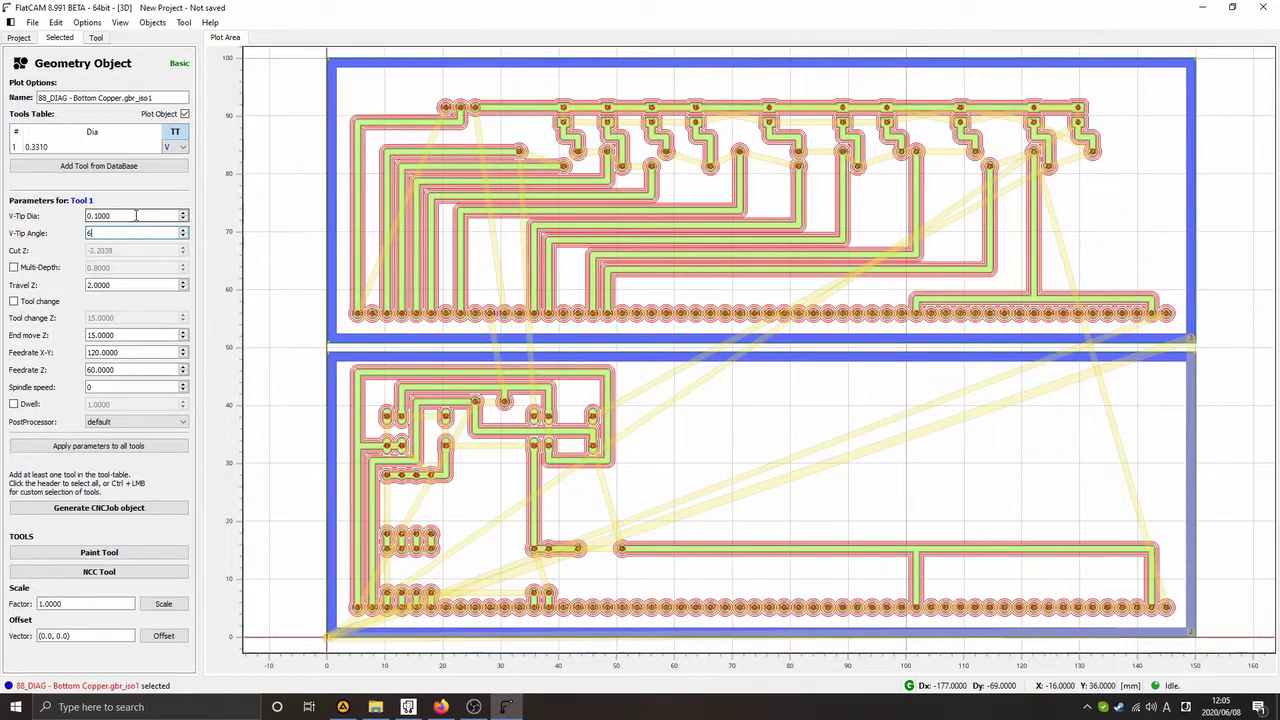
pyautogui.write('0')
pyautogui.press('Return')
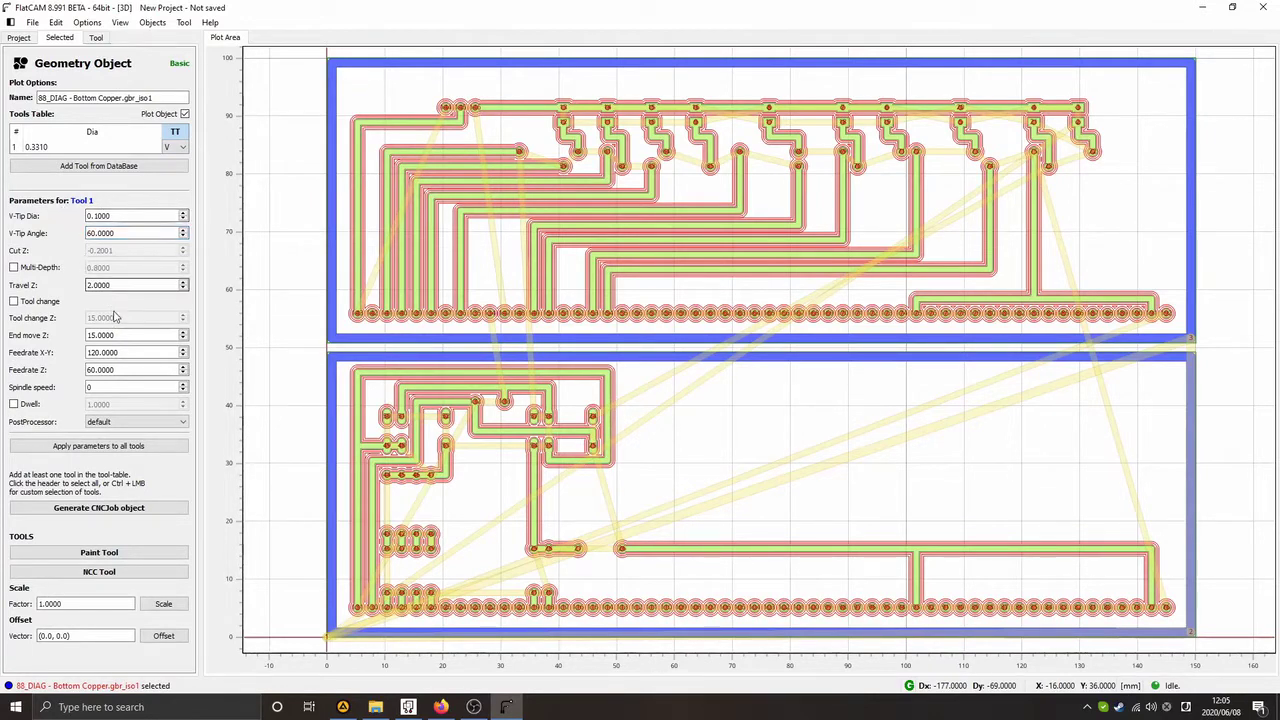
pyautogui.click(129, 353)
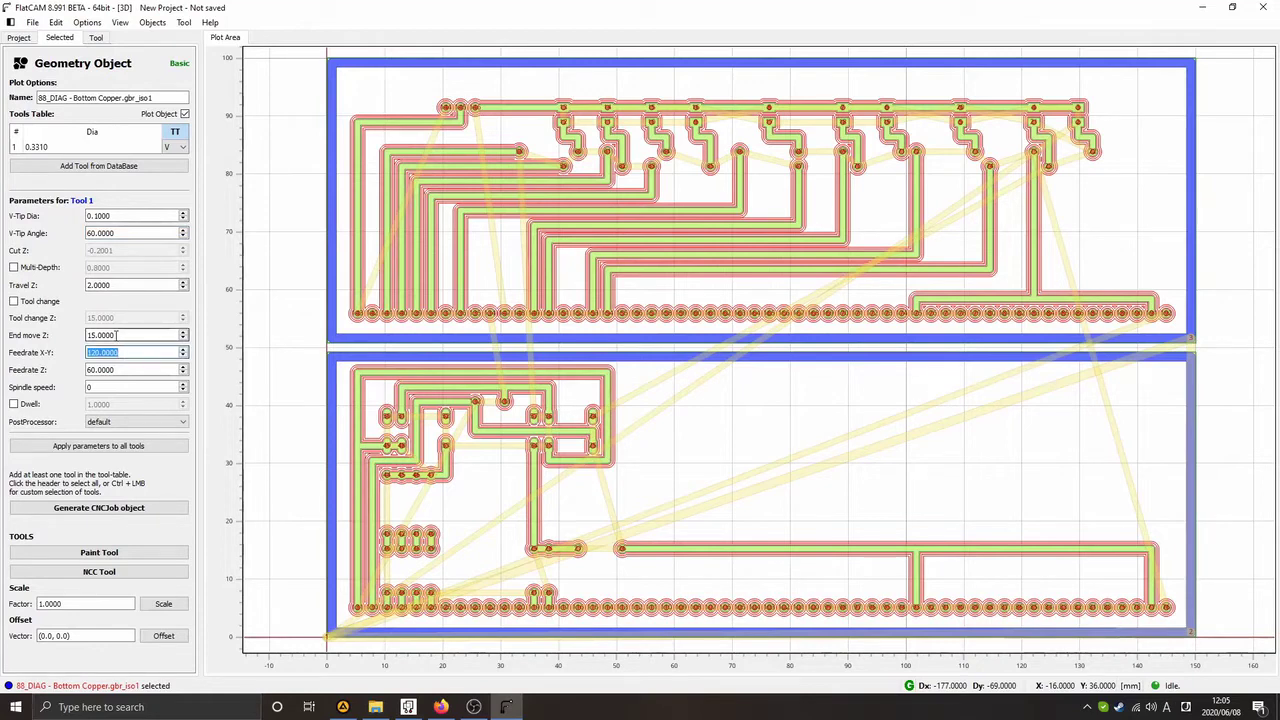
pyautogui.write('3')
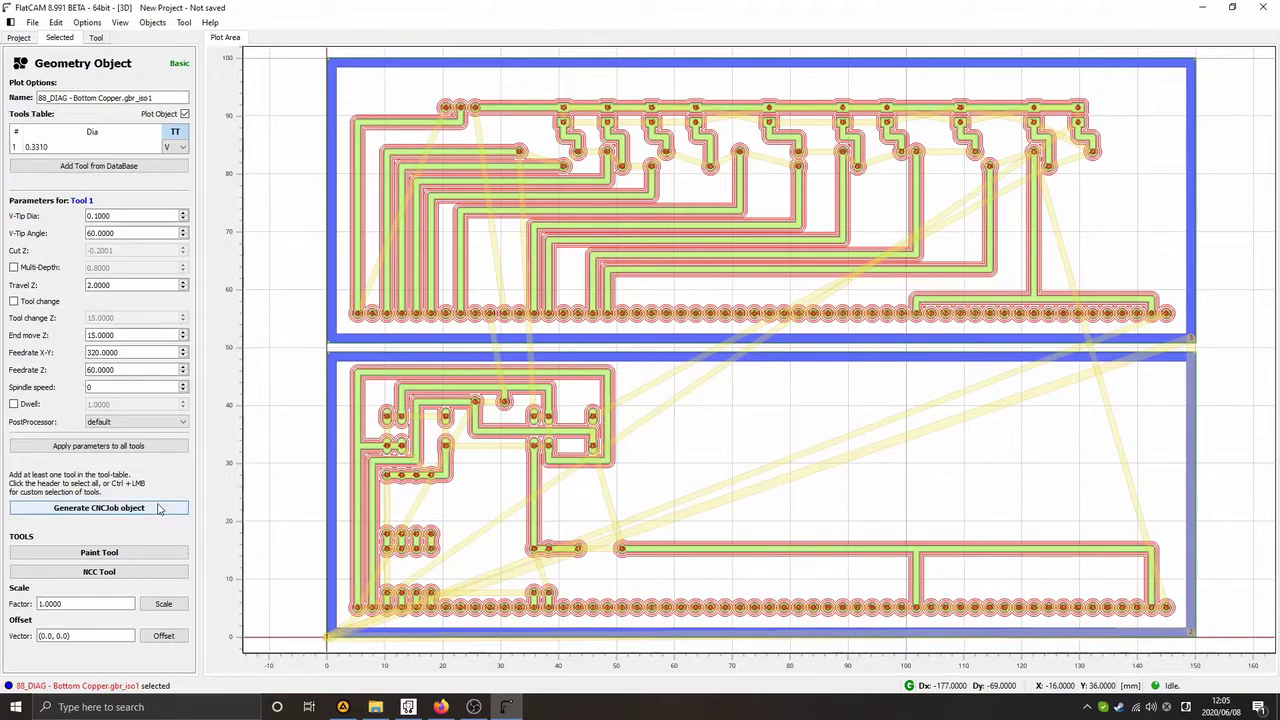
pyautogui.click(157, 508)
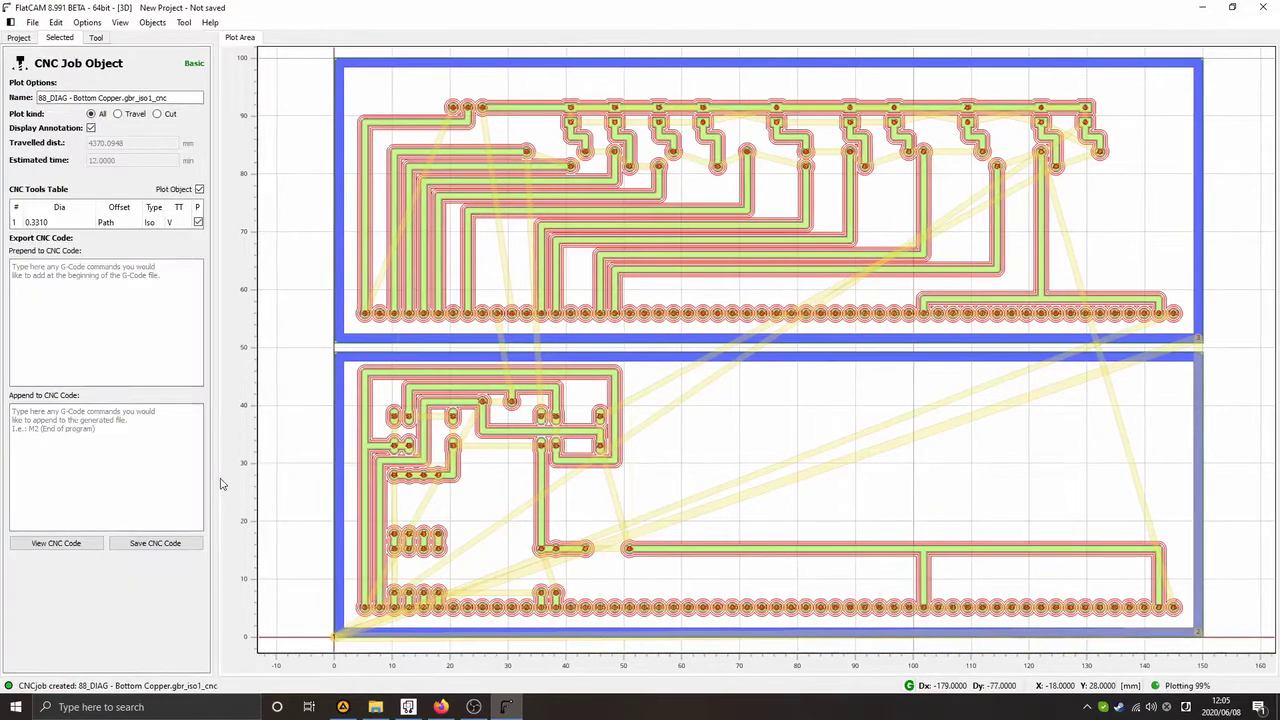
pyautogui.click(18, 37)
# Set the gbr_iso2 feed rate to 320 and generate its CNC job
pyautogui.click(130, 161)
pyautogui.doubleClick(130, 163)
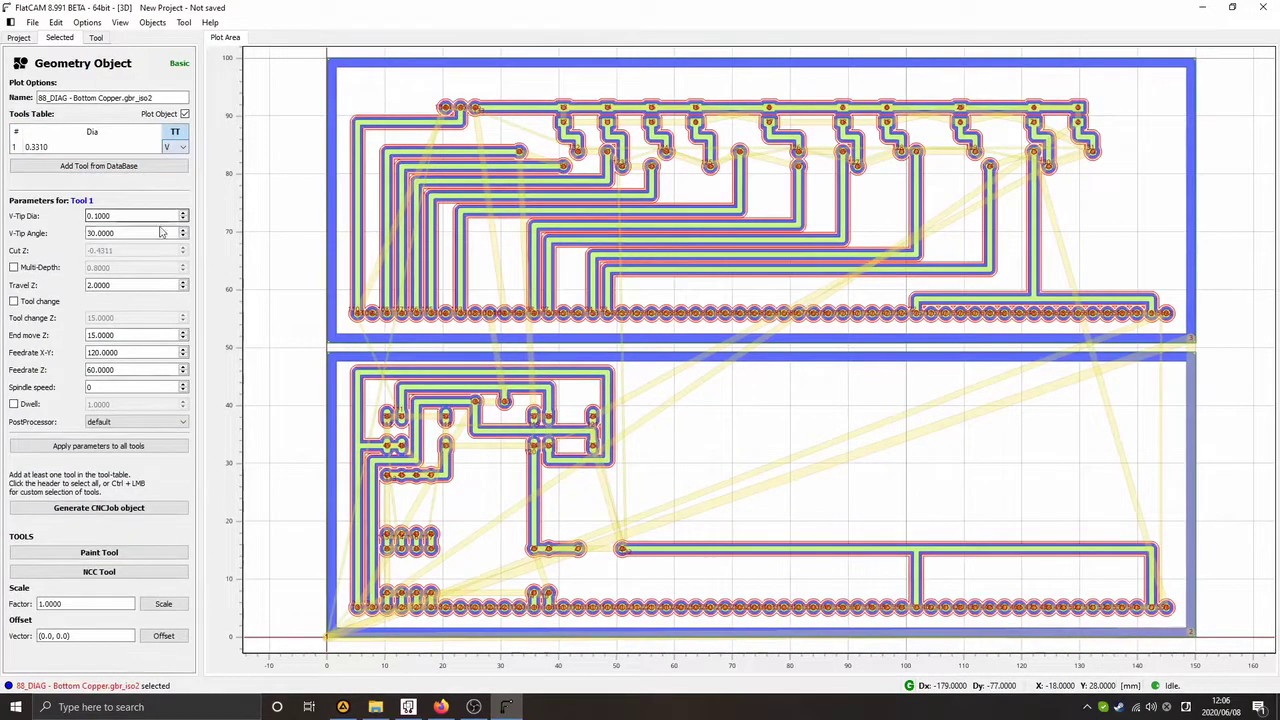
pyautogui.tripleClick(147, 353)
pyautogui.write('320')
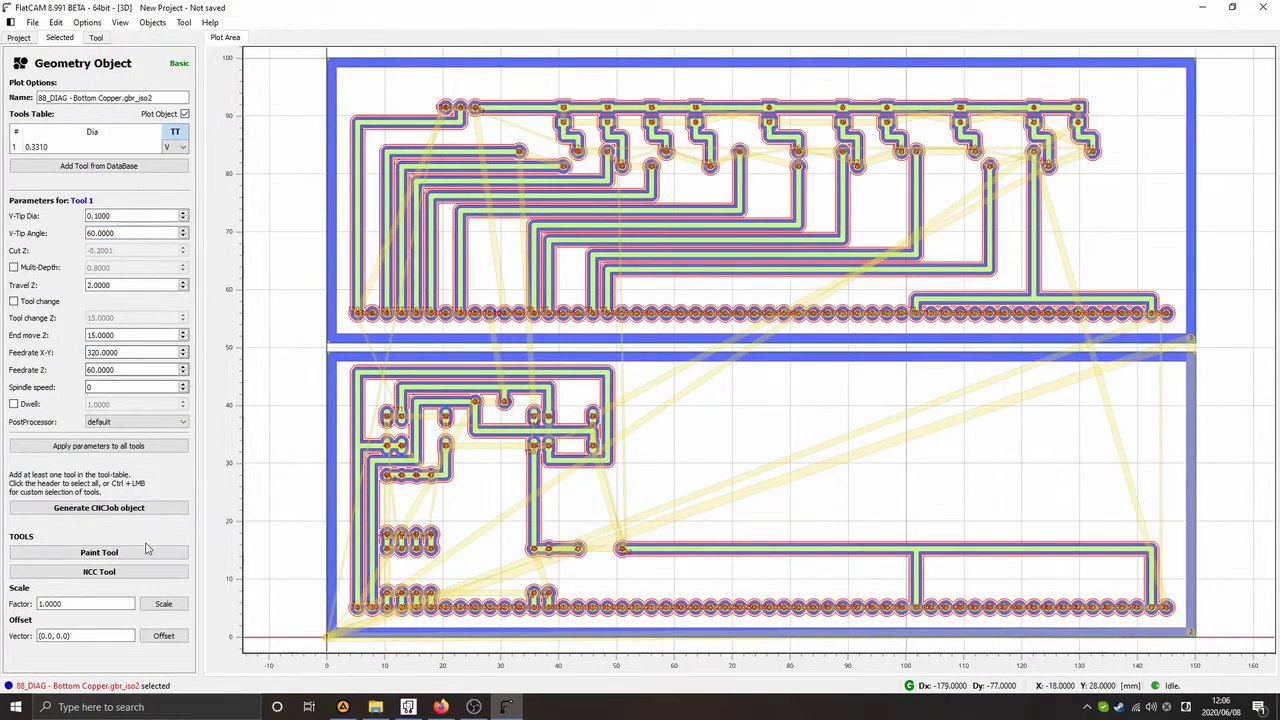
pyautogui.click(134, 508)
pyautogui.press('1')
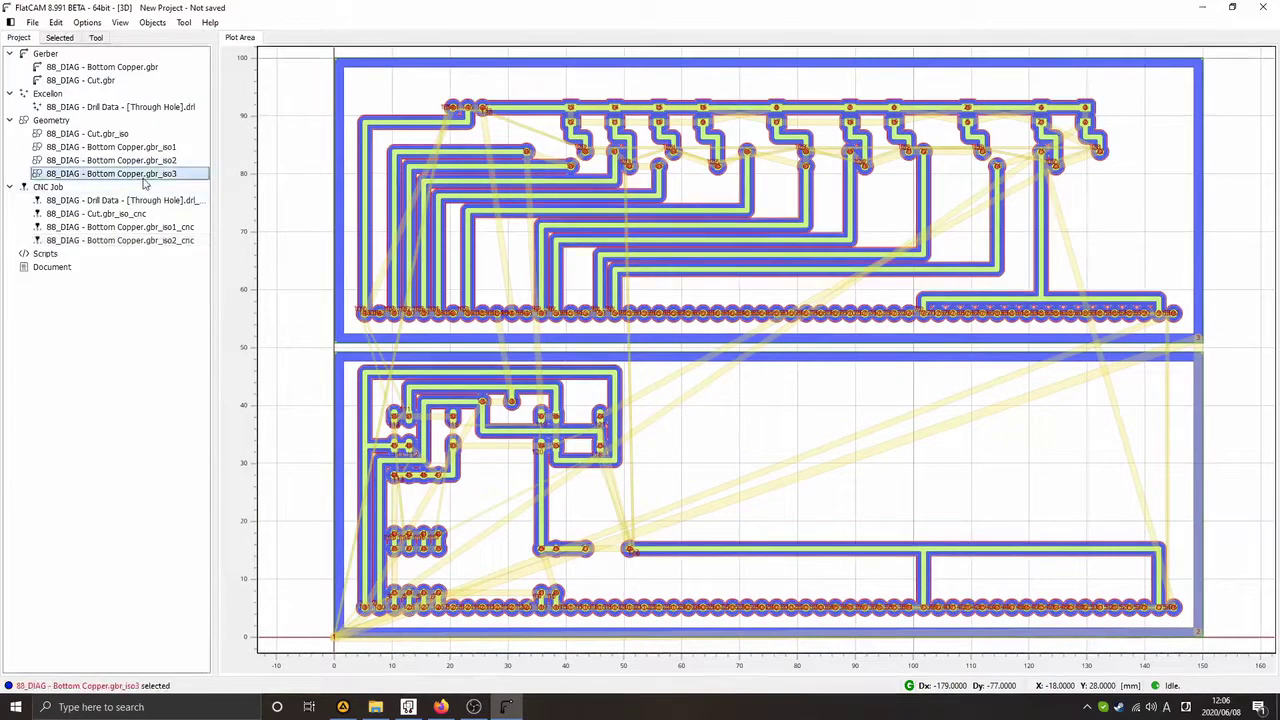
# Give gbr_iso3 a 60° V-tip at 320 feed rate, generate its CNC job, then open iso1_cnc
pyautogui.doubleClick(144, 175)
pyautogui.click(176, 146)
pyautogui.click(150, 232)
pyautogui.write('6')
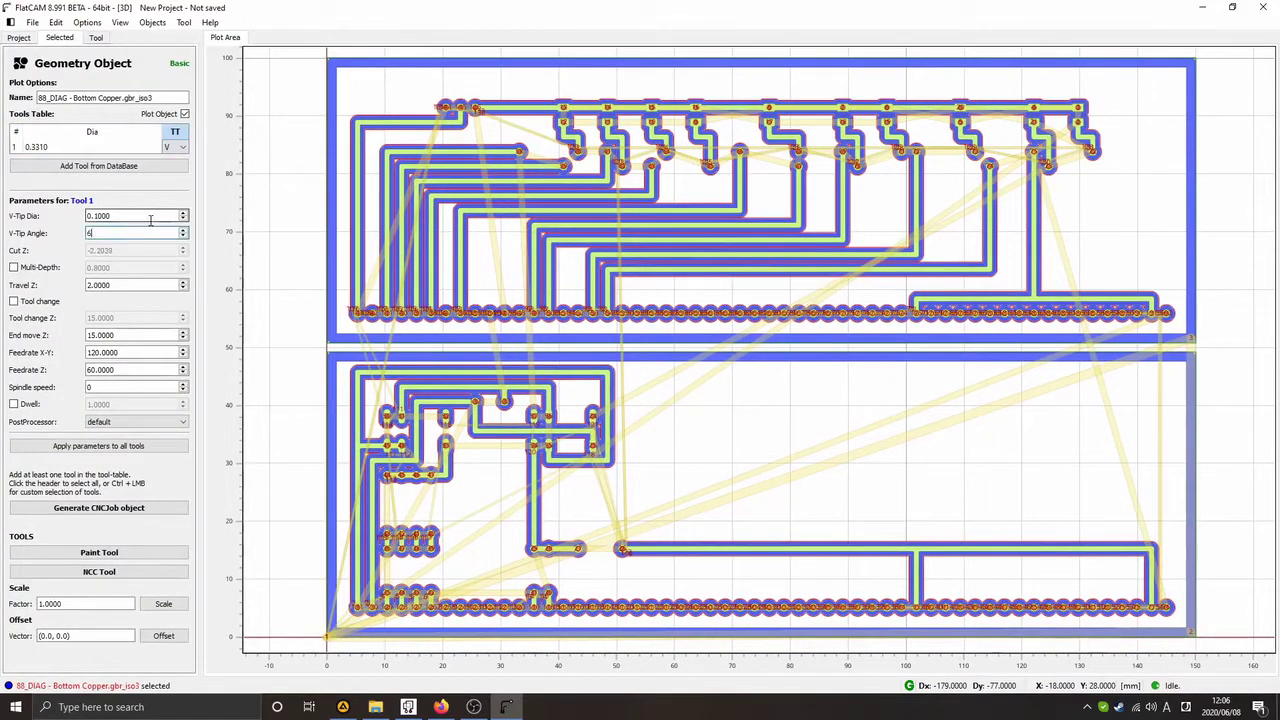
pyautogui.write('0')
pyautogui.doubleClick(96, 352)
pyautogui.write('3')
pyautogui.click(124, 510)
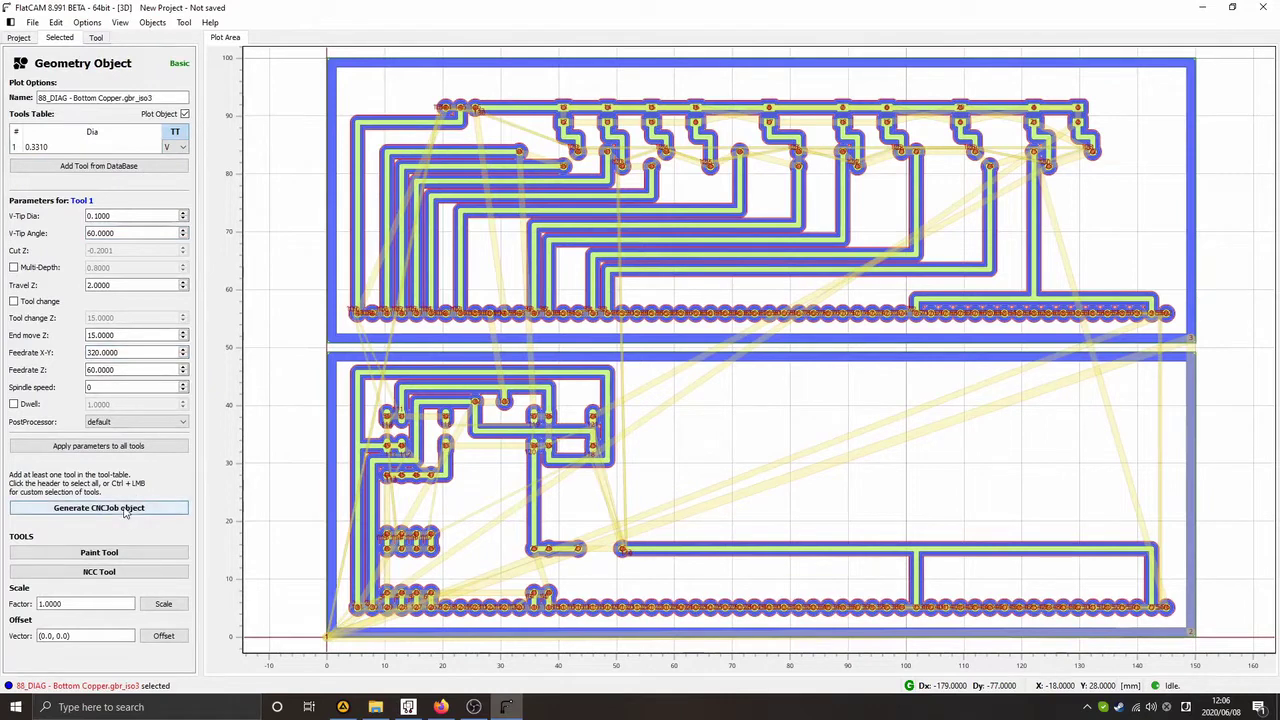
pyautogui.click(20, 40)
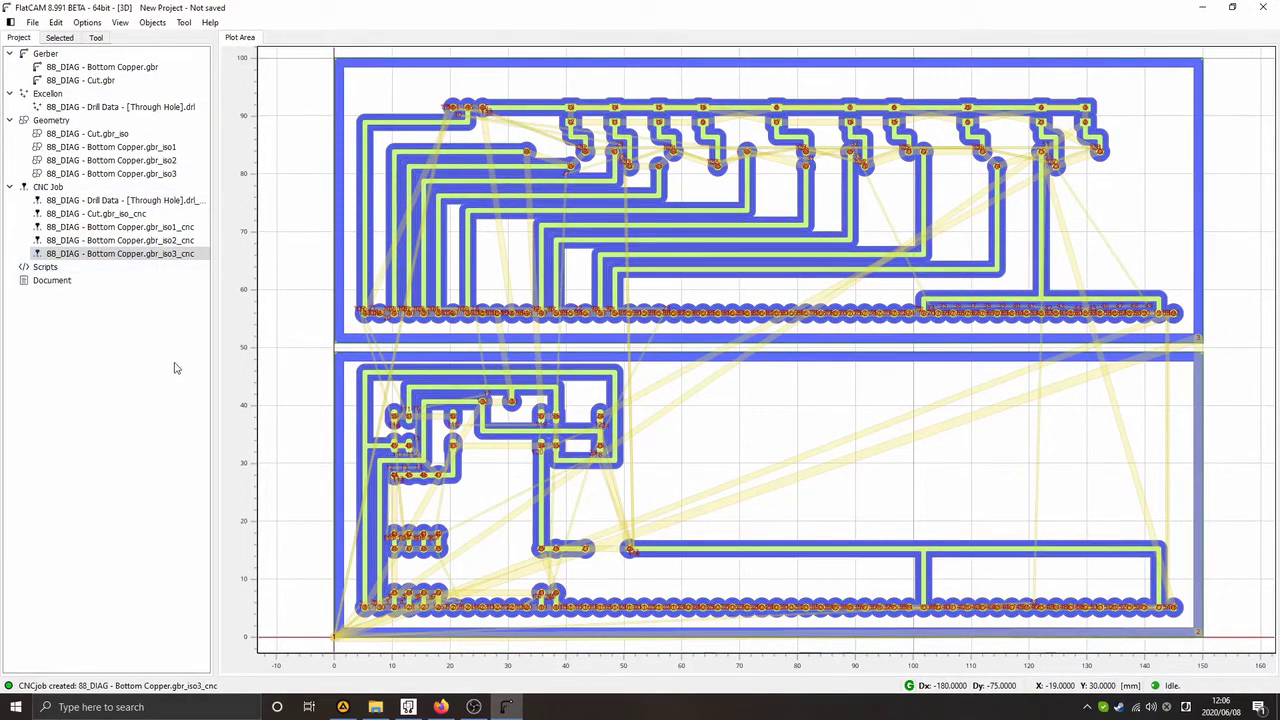
pyautogui.doubleClick(180, 227)
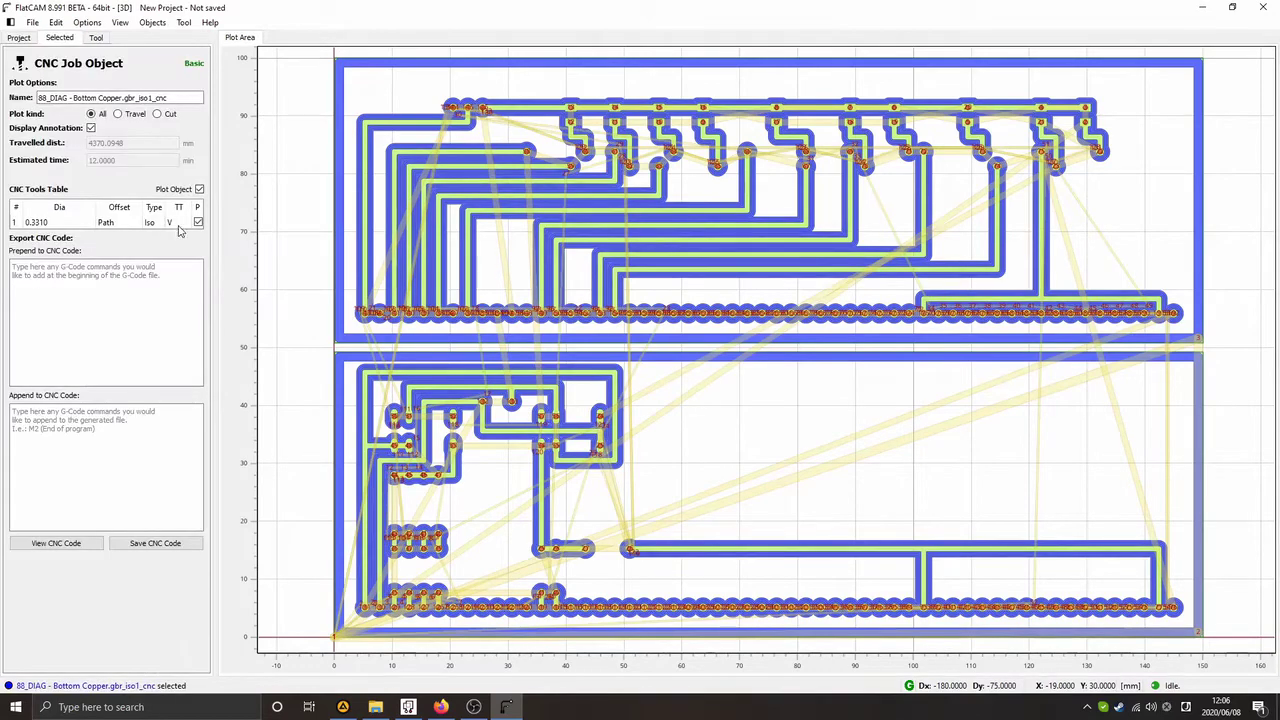
# Save the first isolation job's G-code as 001_NewBoard.nc
pyautogui.click(170, 542)
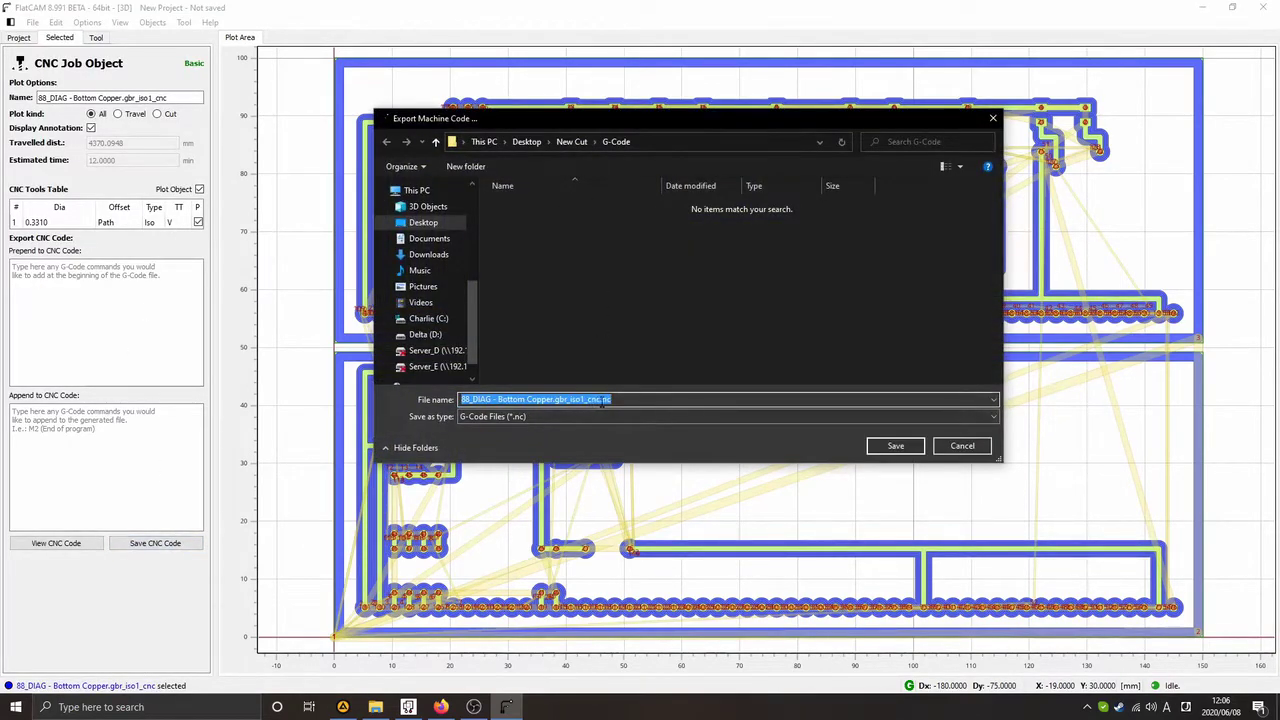
pyautogui.moveTo(600, 400); pyautogui.dragTo(460, 400)
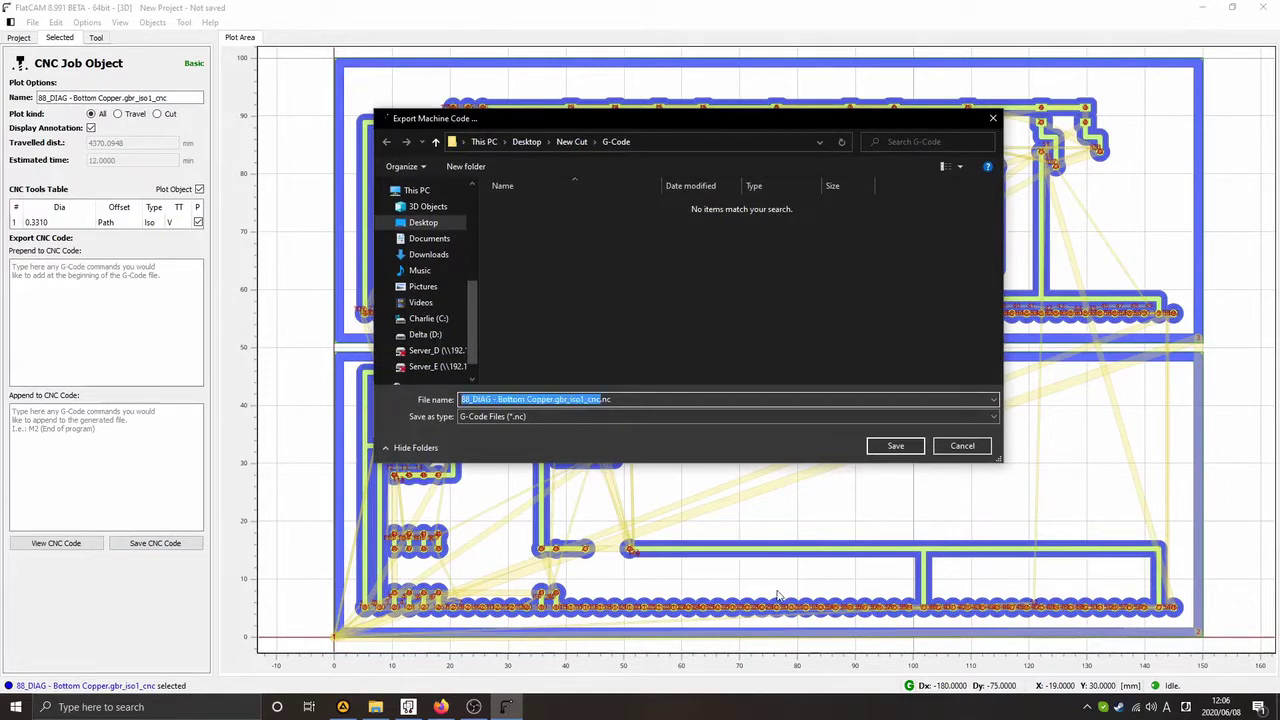
pyautogui.write('001_N')
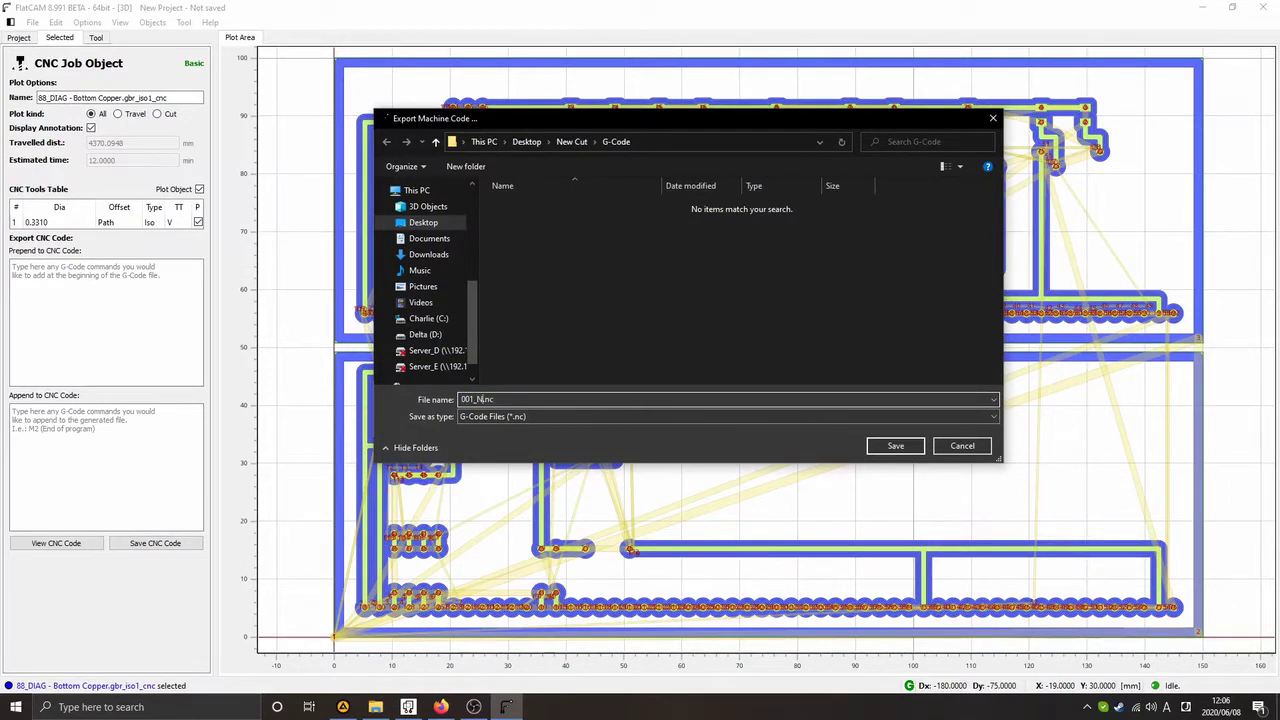
pyautogui.write('ewBoard')
pyautogui.press('Return')
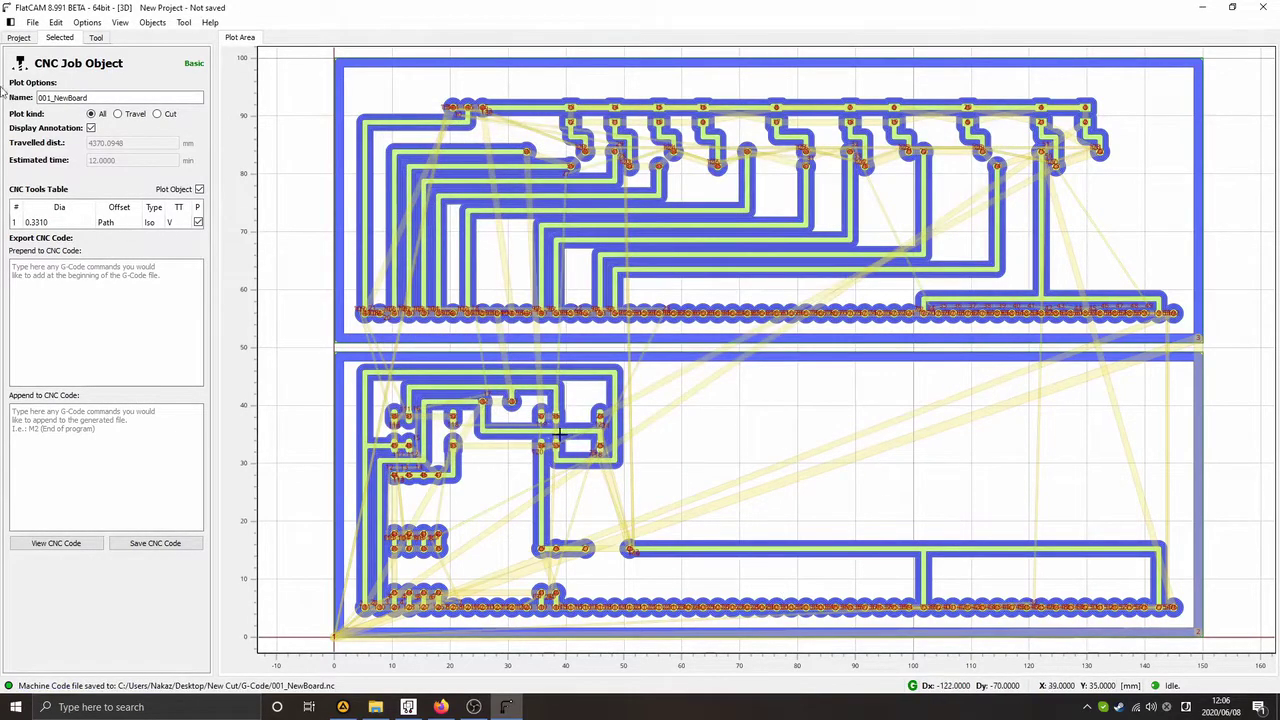
# Export the iso2 CNC job's G-code as 002_NewBoard.nc
pyautogui.click(18, 38)
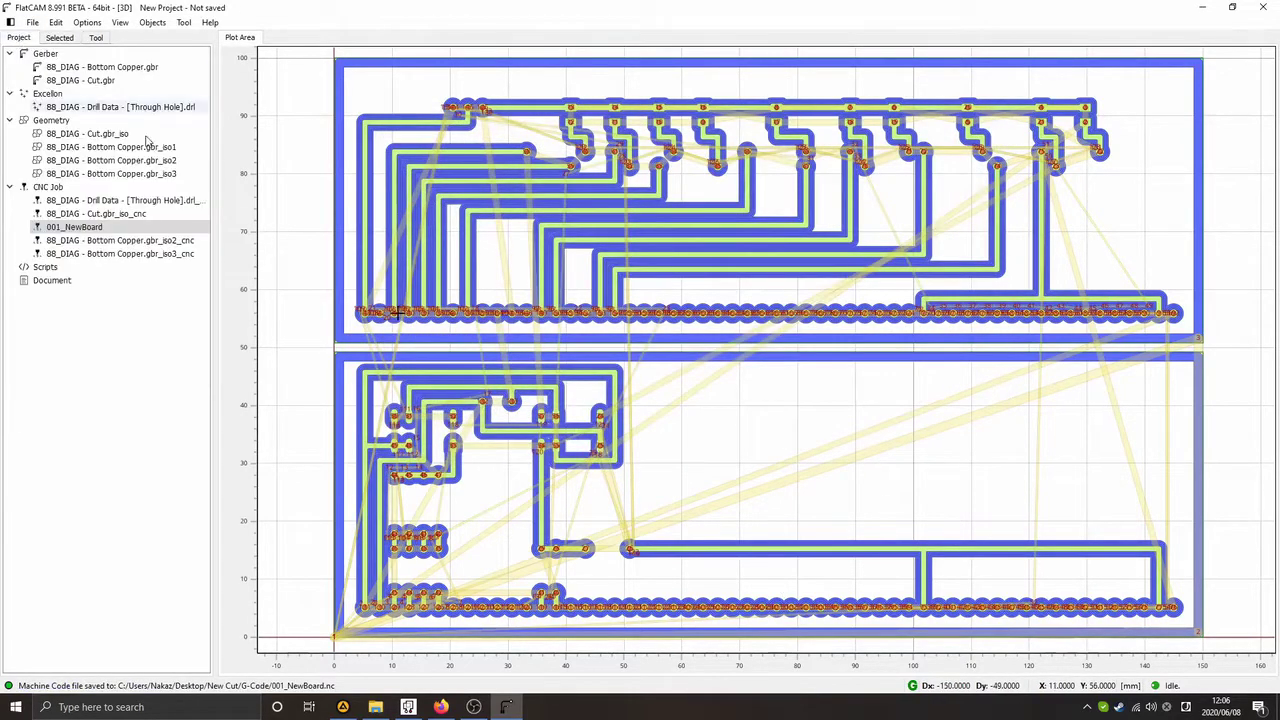
pyautogui.click(136, 243)
pyautogui.doubleClick(136, 250)
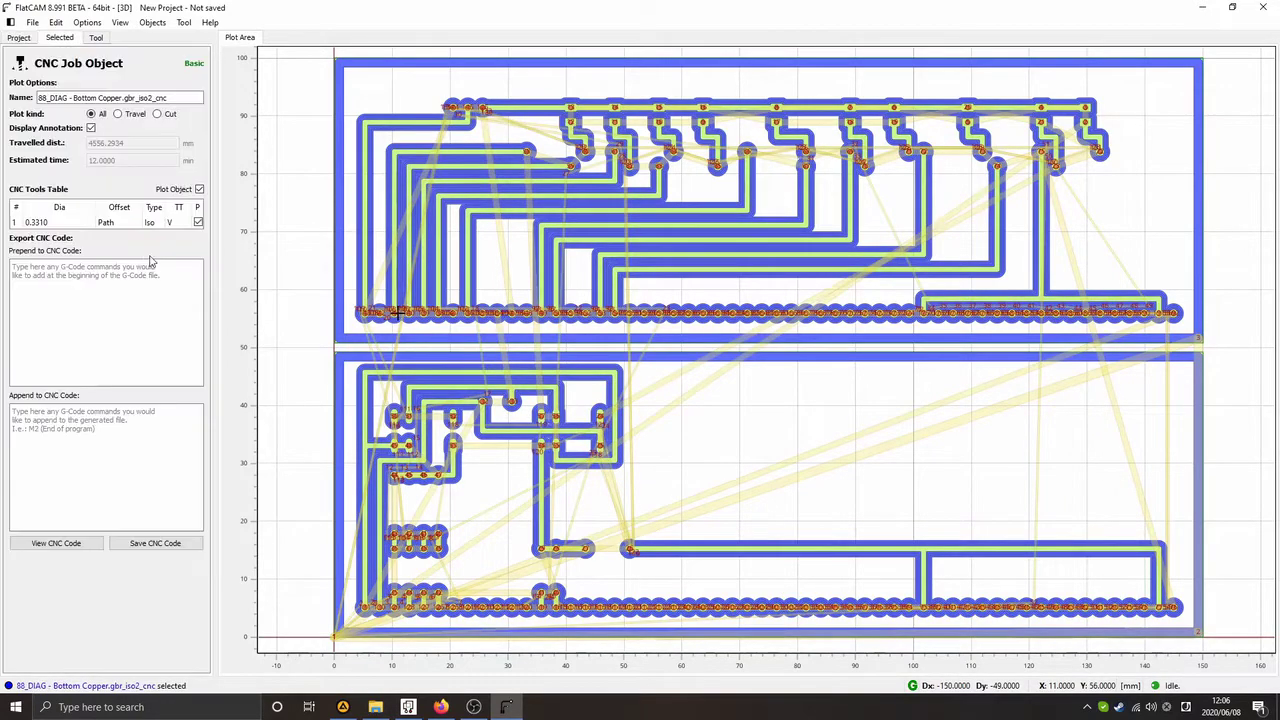
pyautogui.click(168, 542)
pyautogui.click(537, 205)
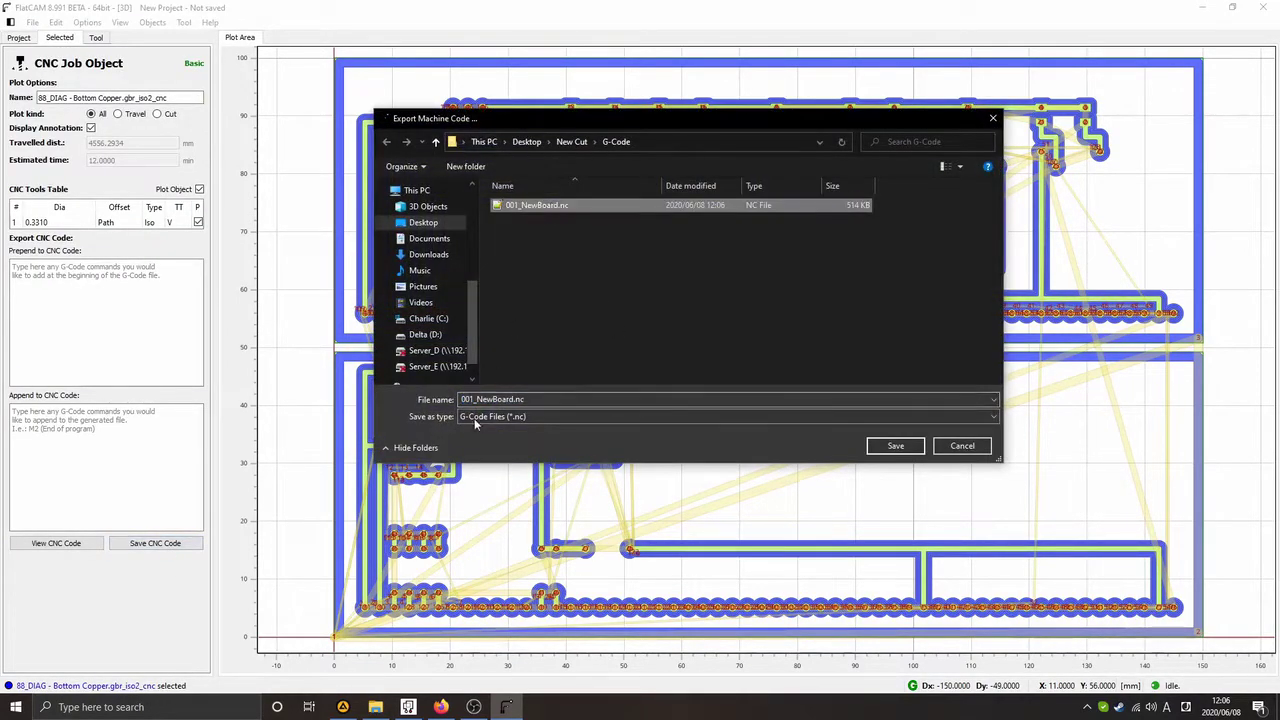
pyautogui.click(481, 399)
pyautogui.press('BackSpace')
pyautogui.write('2')
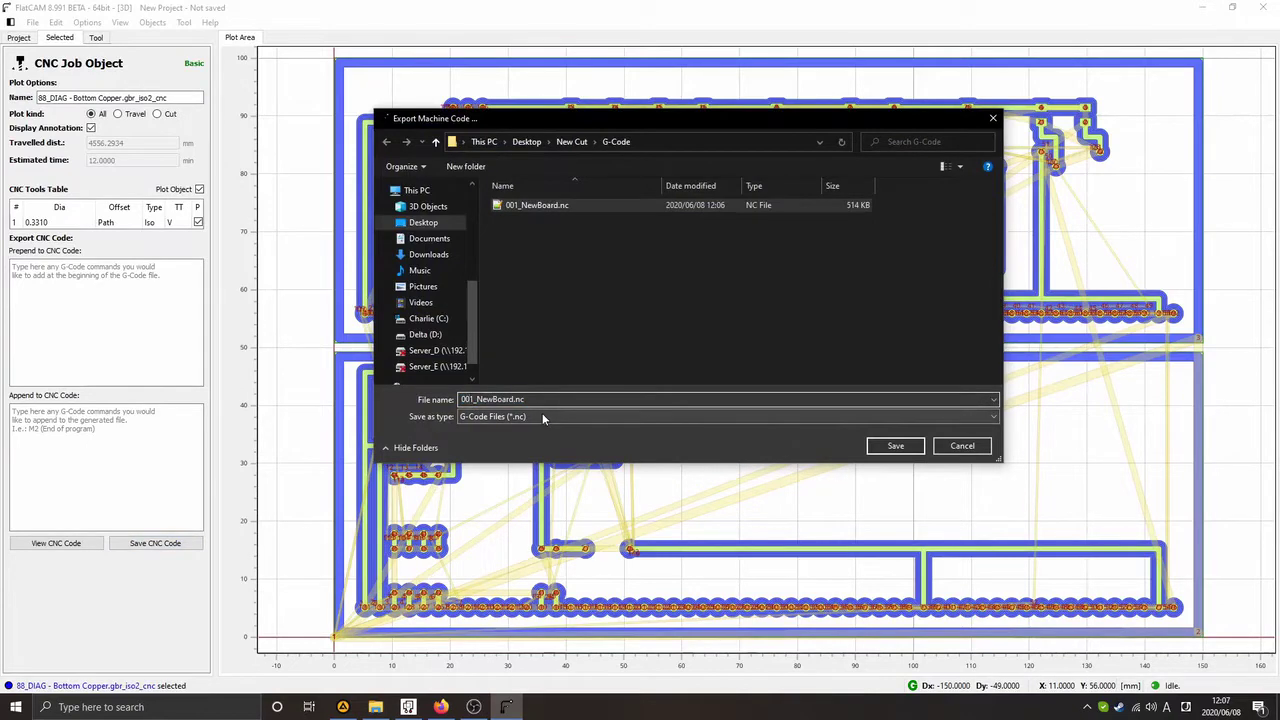
pyautogui.press('Return')
# Export the iso3 CNC job's G-code as 003_NewBoard.nc
pyautogui.click(19, 38)
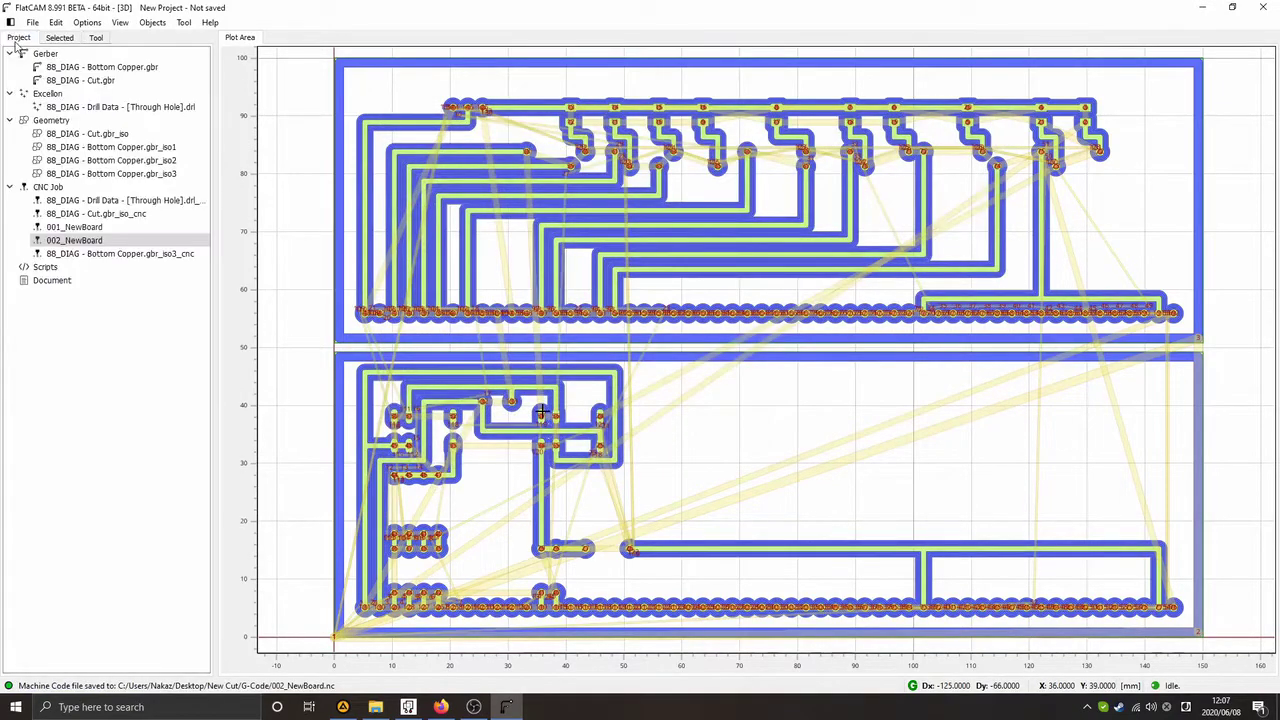
pyautogui.doubleClick(98, 254)
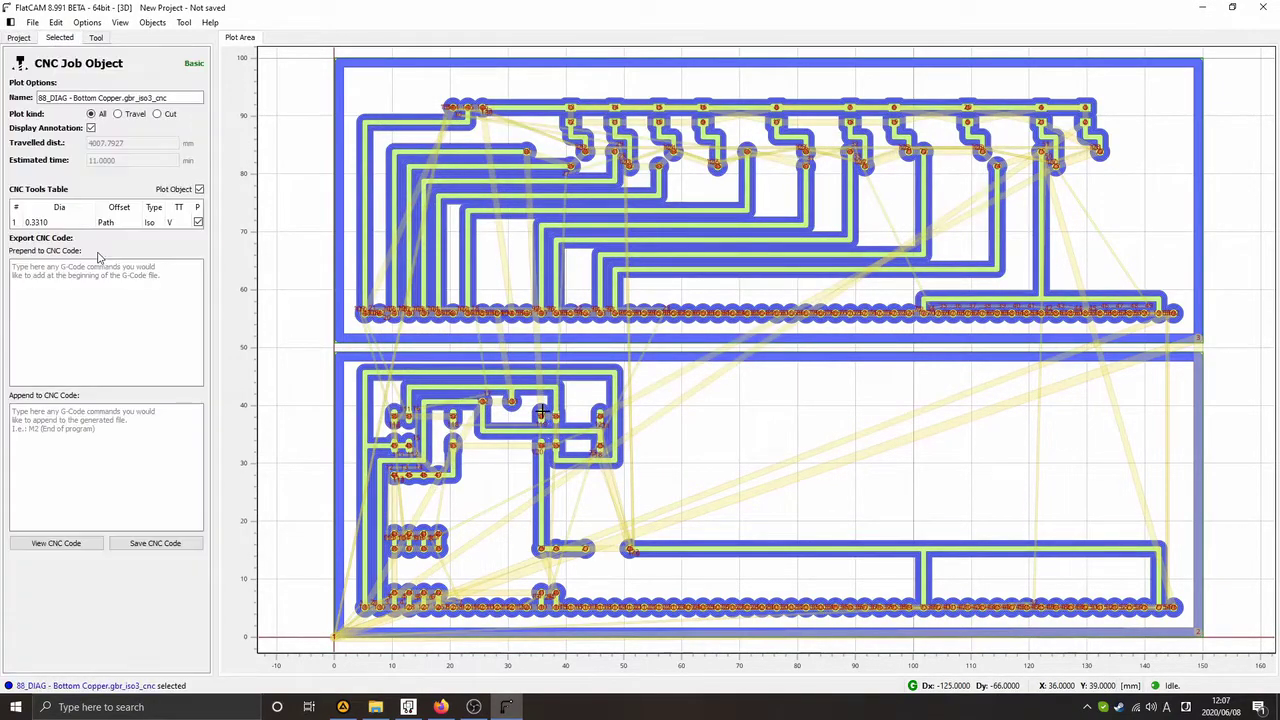
pyautogui.click(155, 543)
pyautogui.click(530, 219)
pyautogui.click(468, 399)
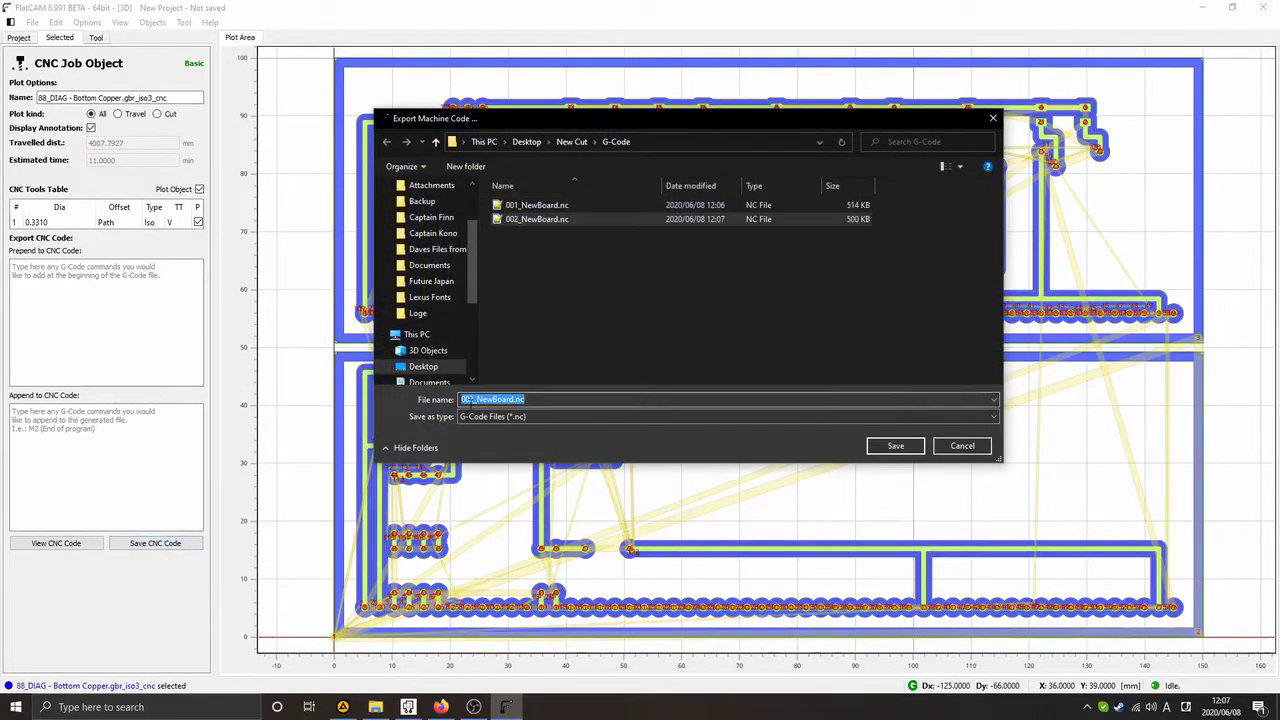
pyautogui.press('BackSpace')
pyautogui.write('3')
pyautogui.press('Return')
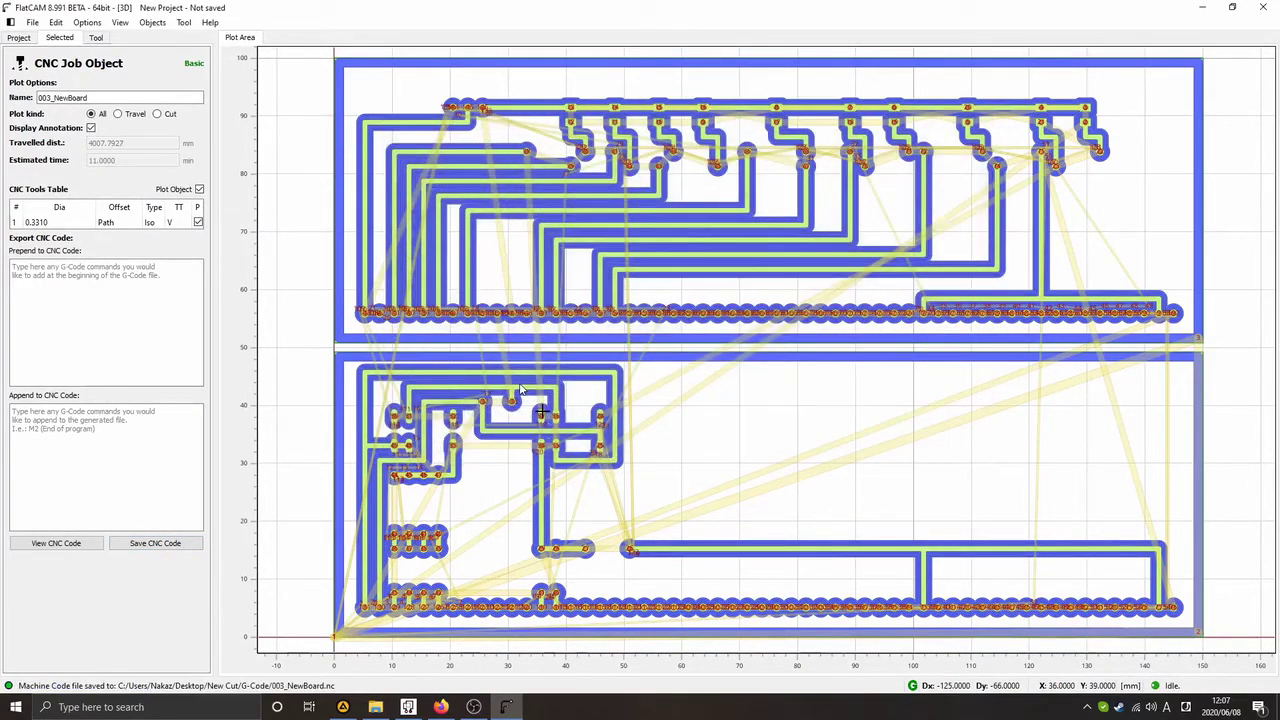
pyautogui.click(20, 39)
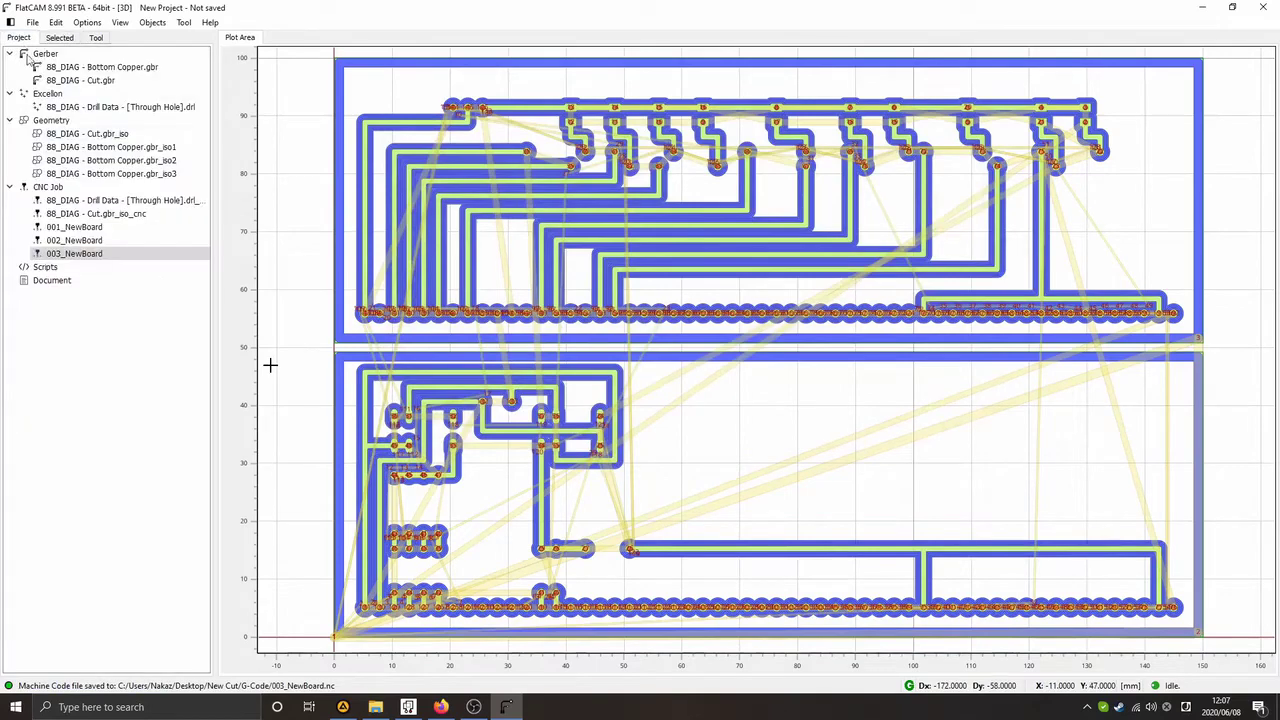
# Export the drill data CNC job's G-code as 004_NewBoard.nc
pyautogui.doubleClick(136, 203)
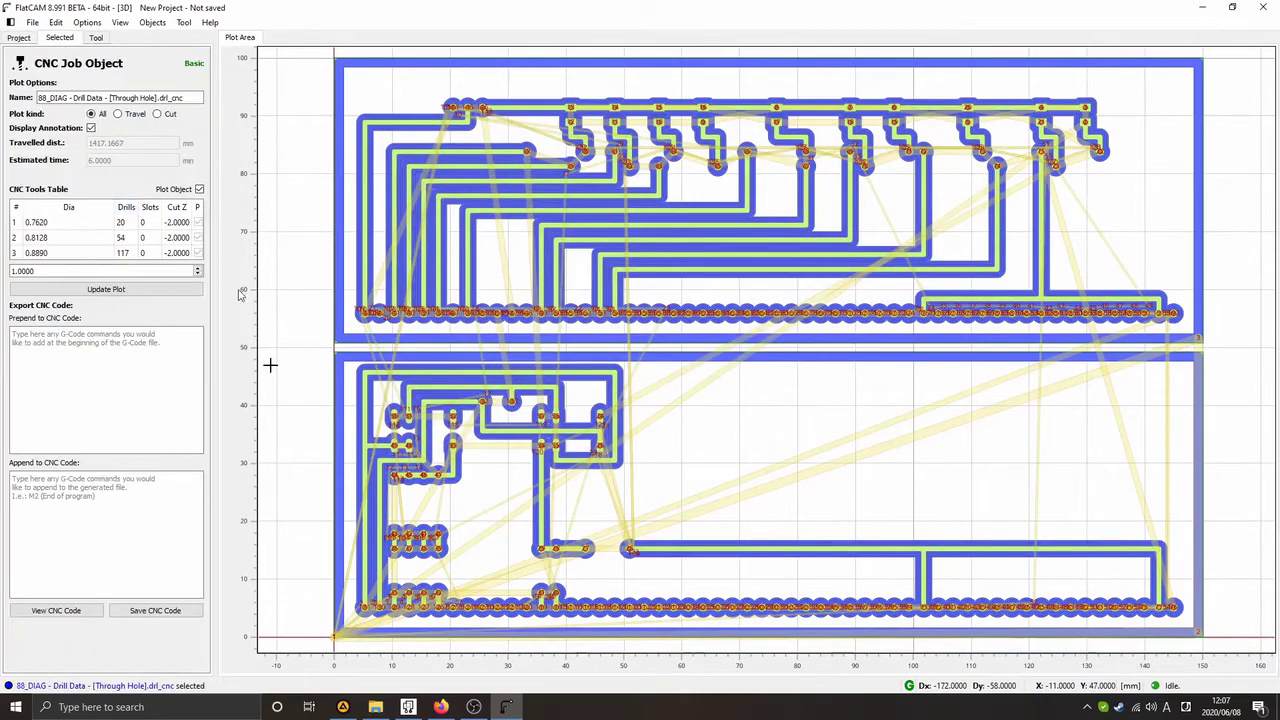
pyautogui.click(155, 610)
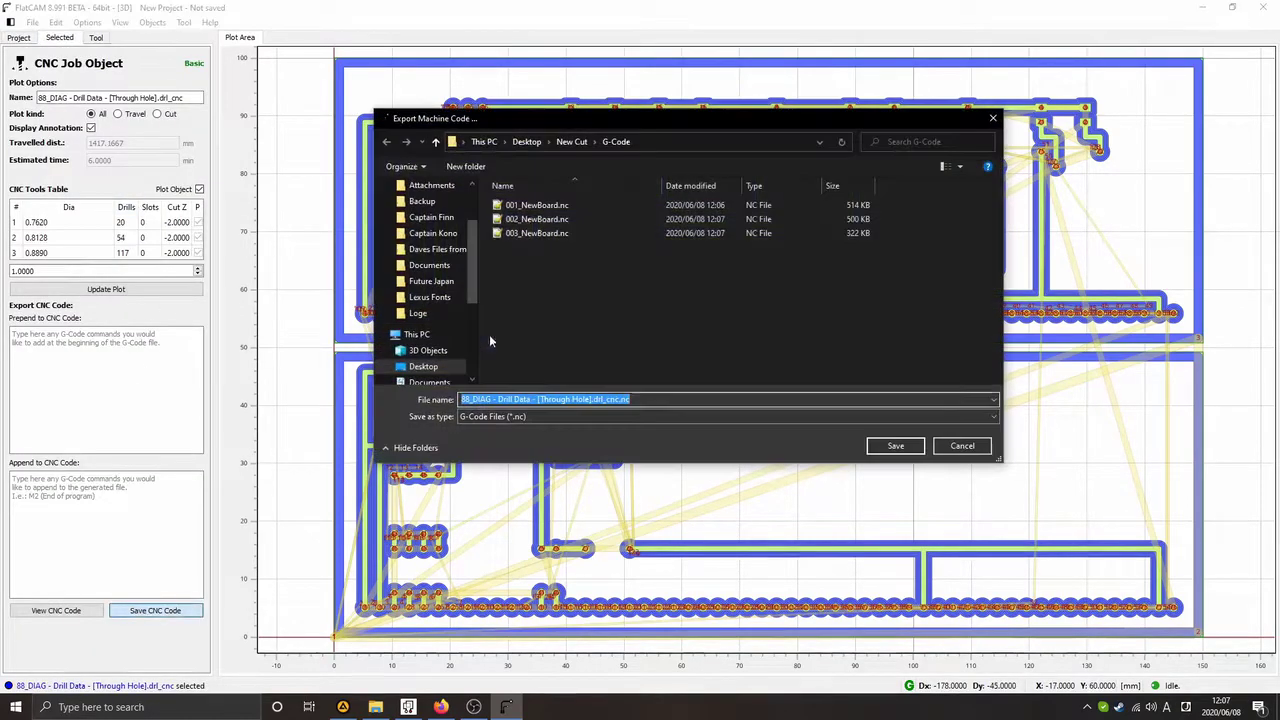
pyautogui.click(530, 233)
pyautogui.click(516, 399)
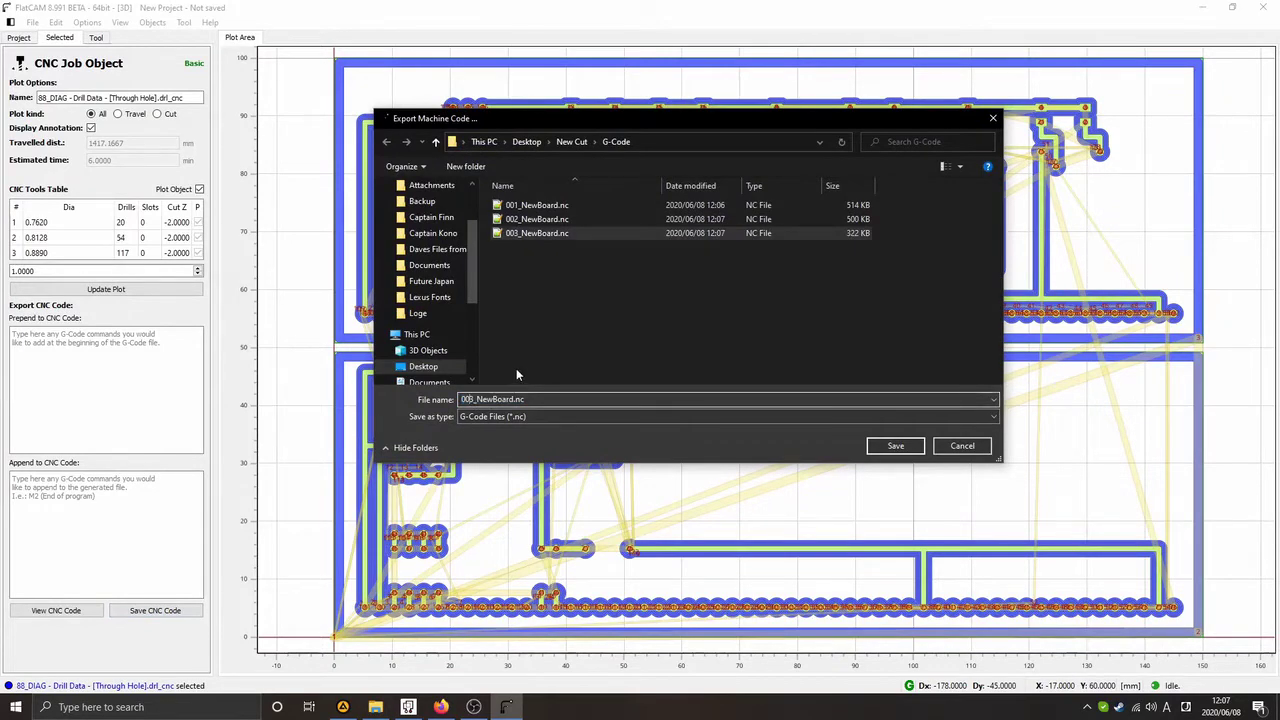
pyautogui.write('4')
pyautogui.press('Return')
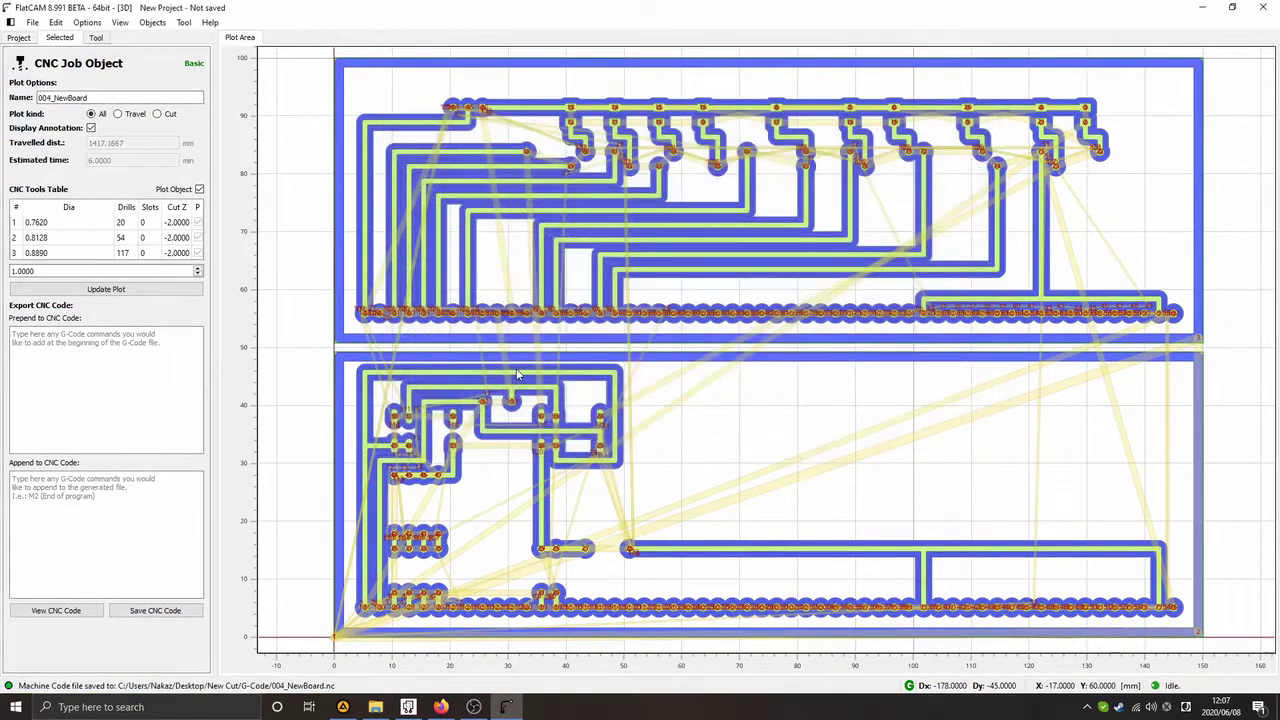
# Export the Cut.gbr_iso_cnc outline job's G-code as 005_NewBoard.nc
pyautogui.click(18, 37)
pyautogui.click(98, 214)
pyautogui.doubleClick(98, 216)
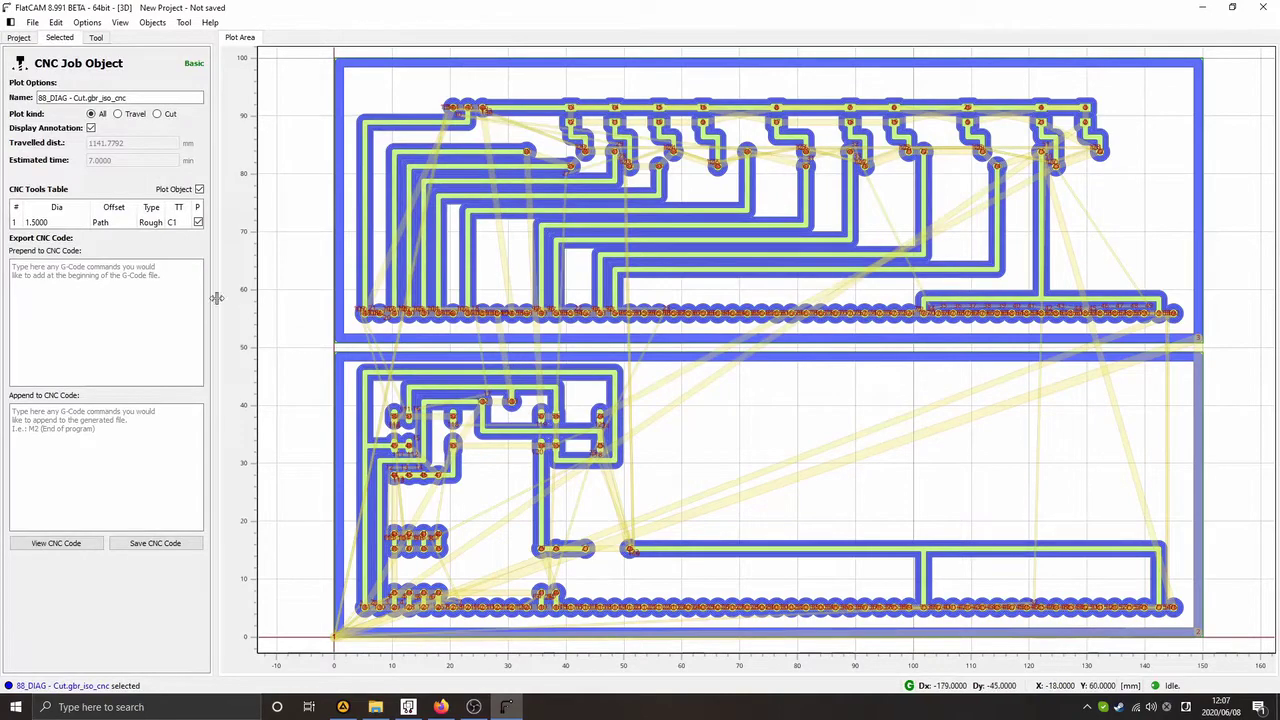
pyautogui.click(165, 543)
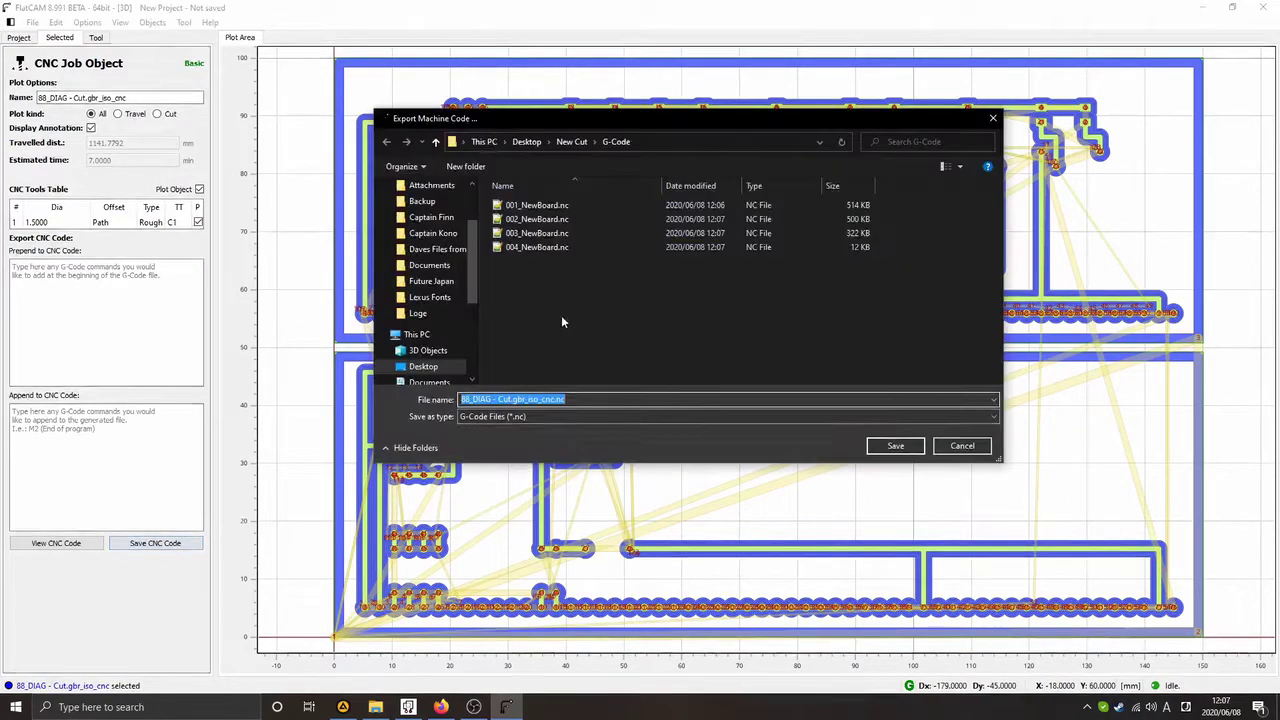
pyautogui.click(537, 247)
pyautogui.click(466, 399)
pyautogui.write('5_NewBoard')
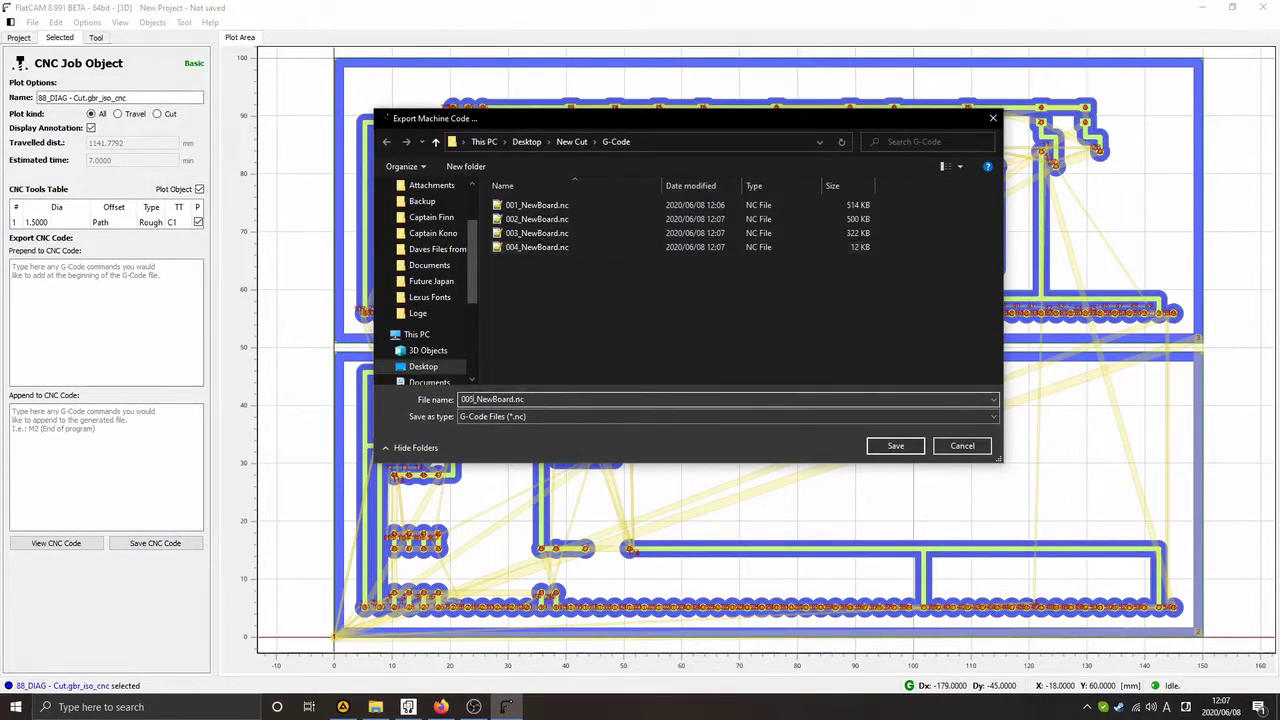
pyautogui.press('Return')
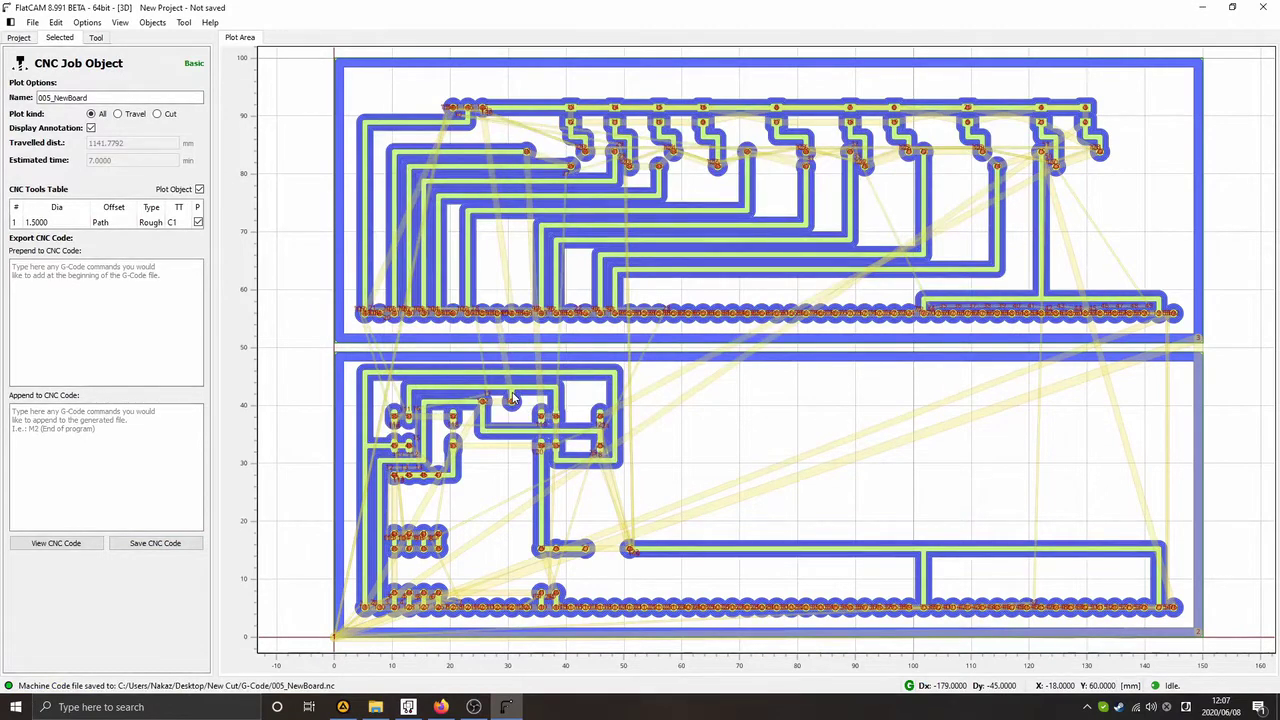
pyautogui.click(20, 38)
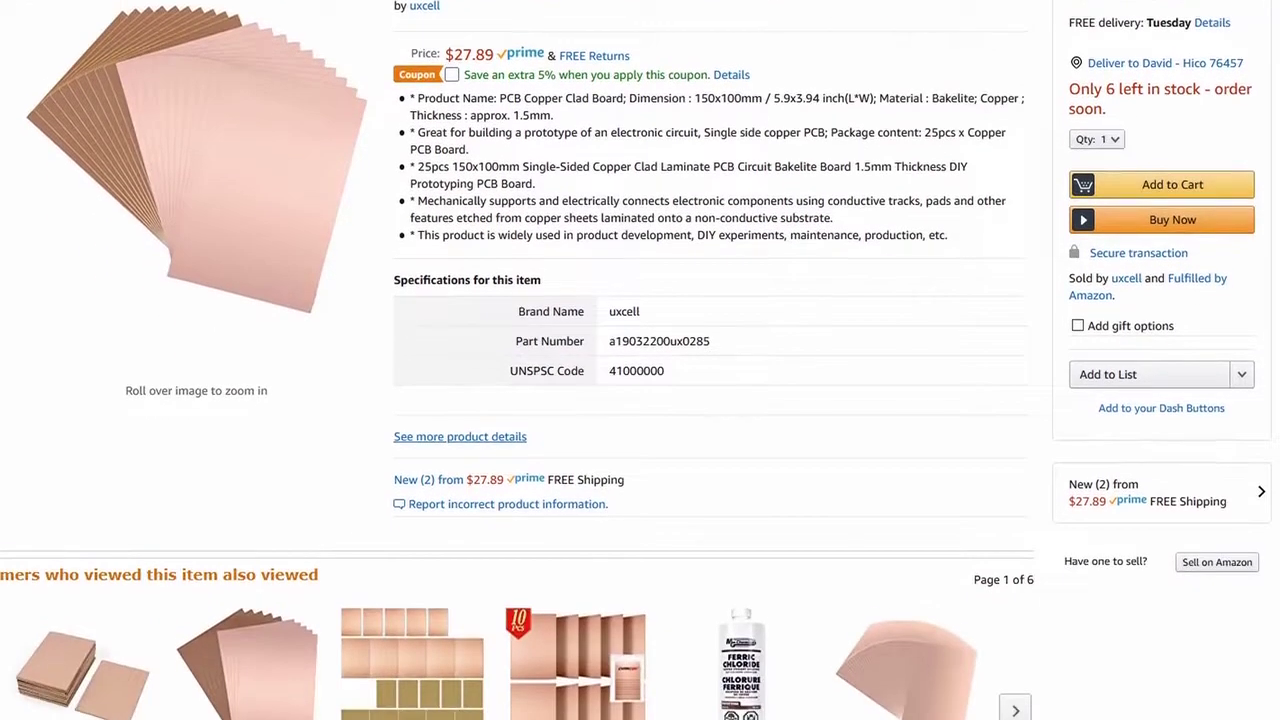
# Scroll down the copper clad board page to the 'Compare with similar items' table
pyautogui.scroll(-3, 640, 360)
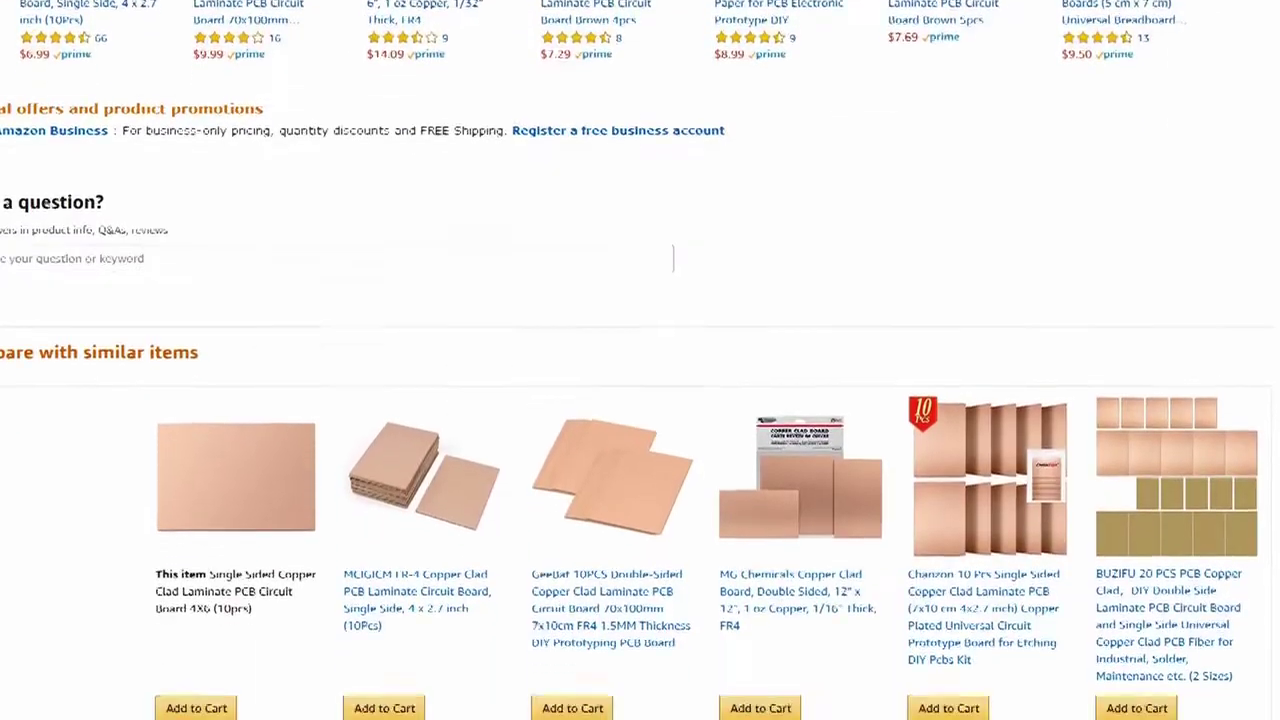
pyautogui.scroll(-5, 673, 258)
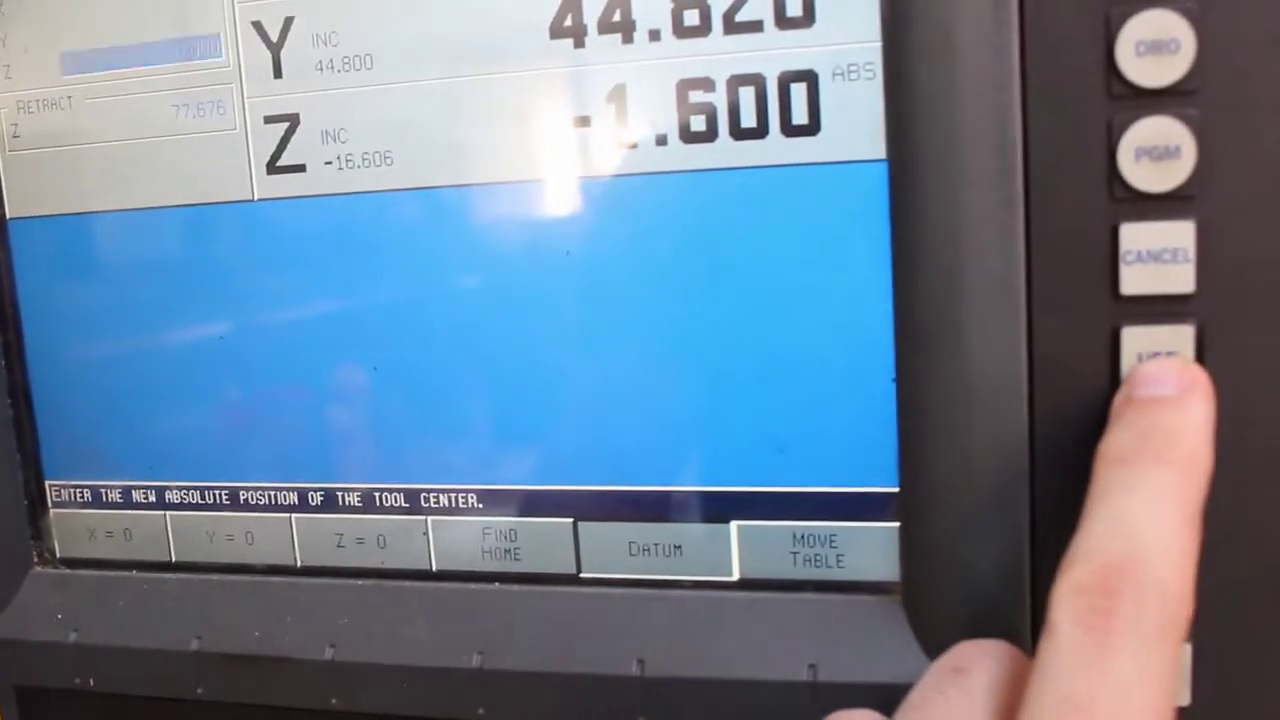
# Zero the Z, X and Y datums at the tool and switch to the loaded G-code program
pyautogui.click(1217, 303)
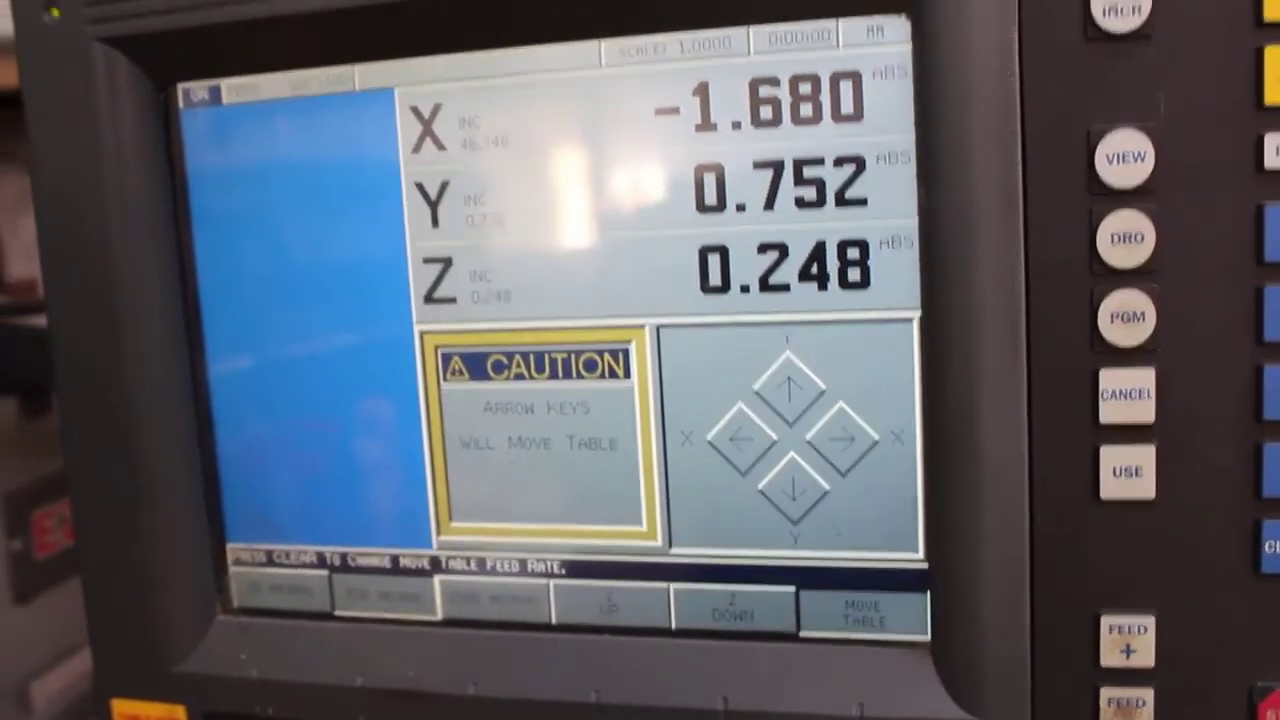
pyautogui.press('F5')
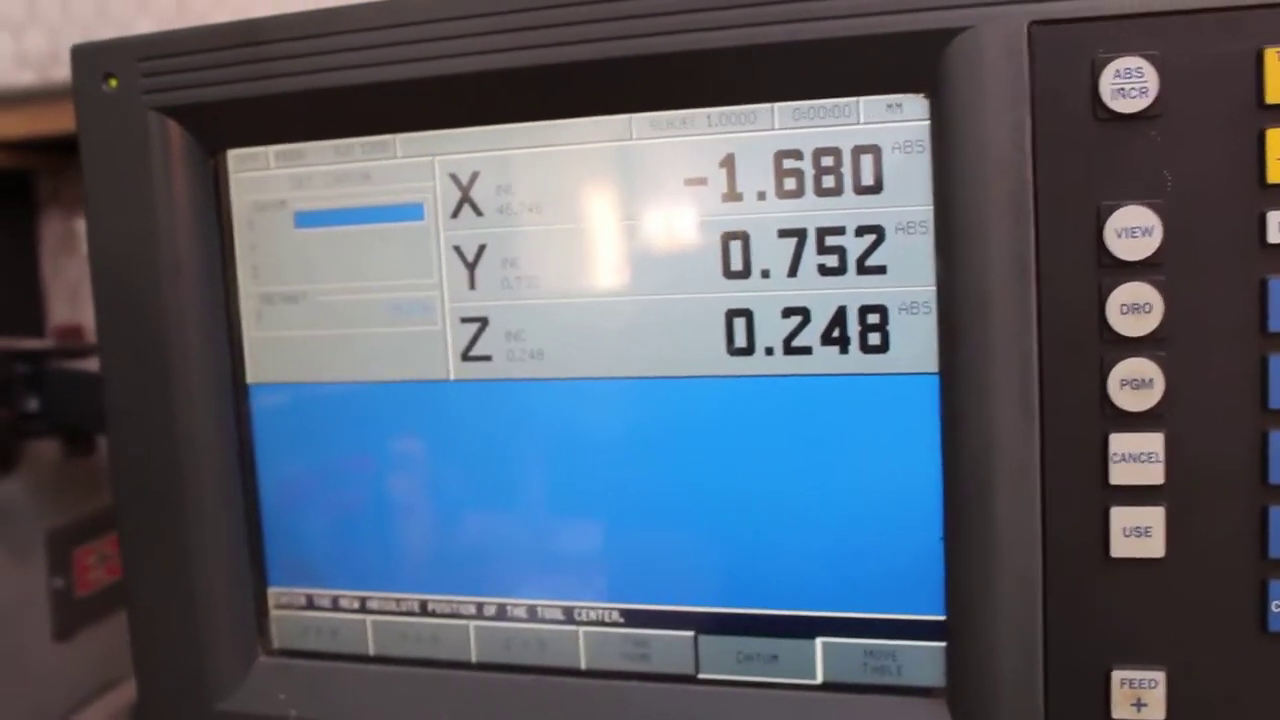
pyautogui.press('Return')
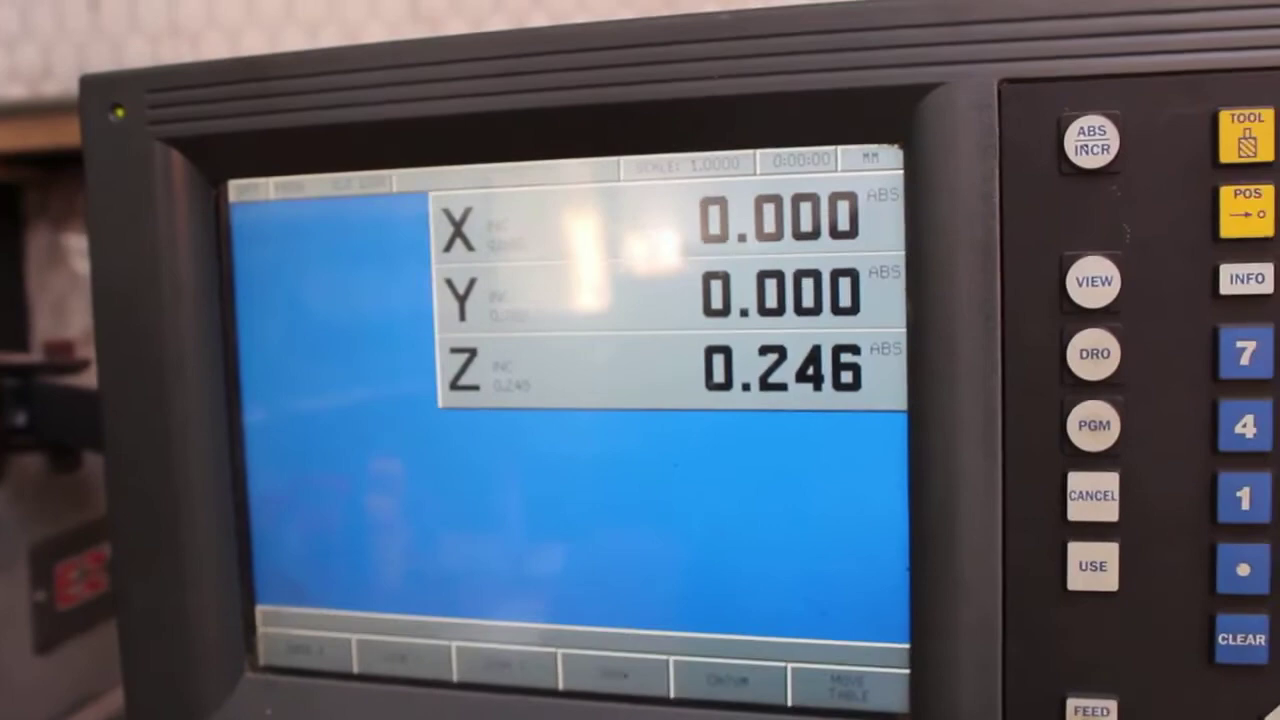
pyautogui.press('F3')
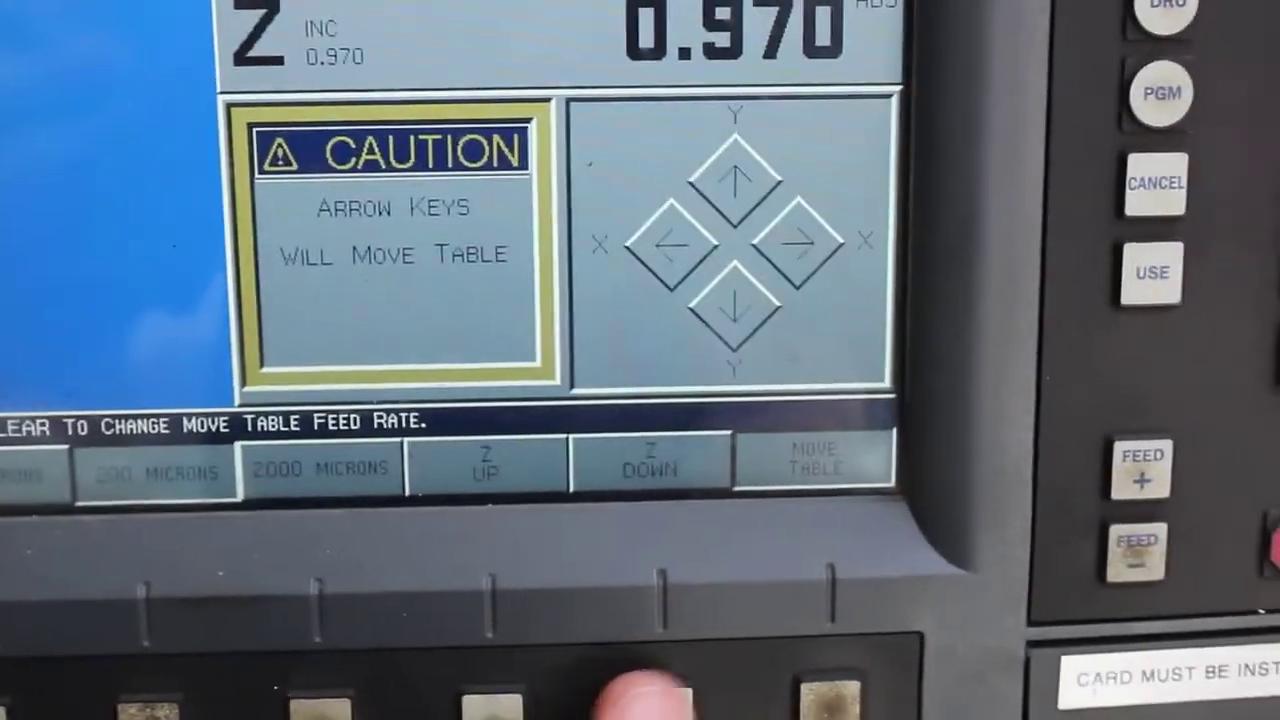
# Jog the tool down in Z from about 0.97 to -0.022
pyautogui.click(713, 710)
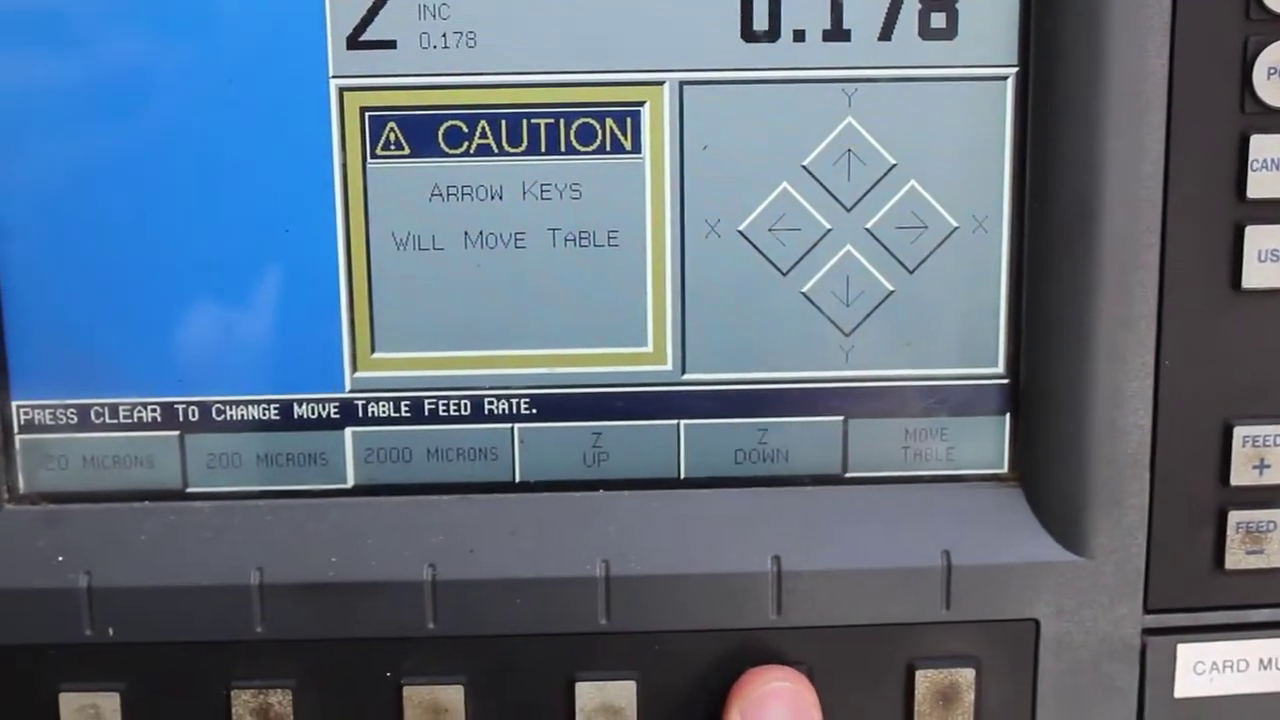
pyautogui.click(775, 690)
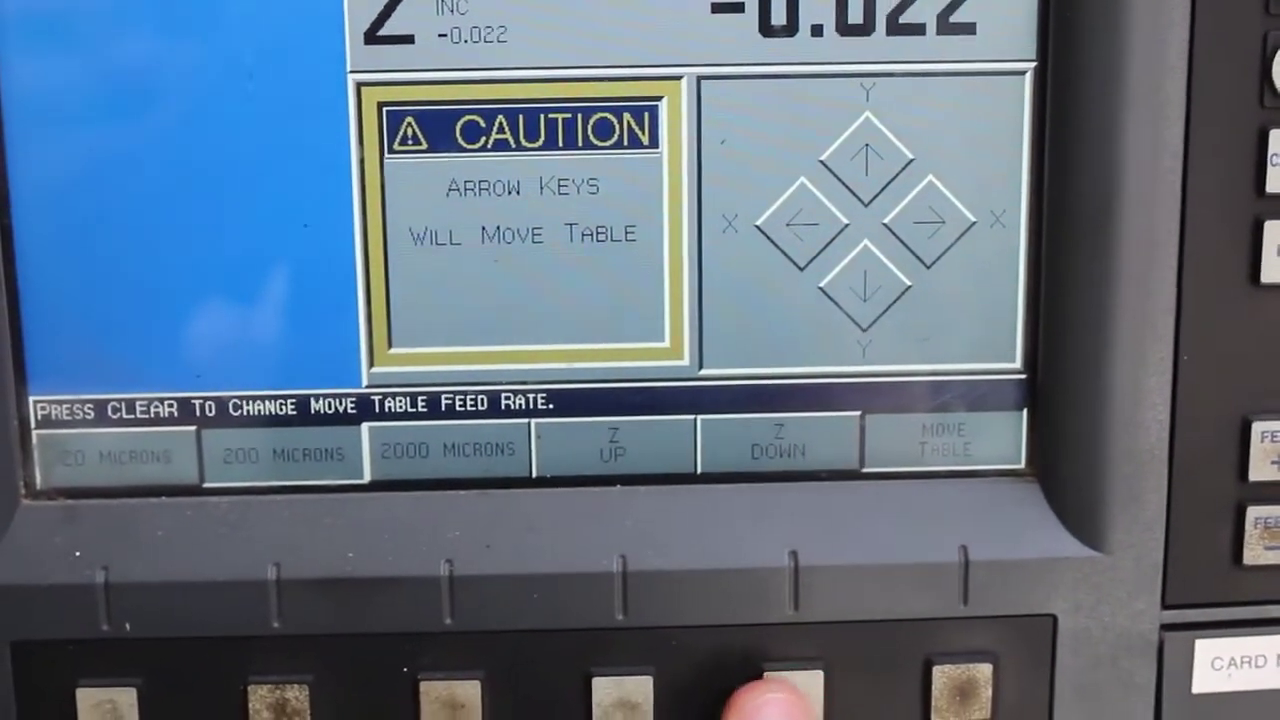